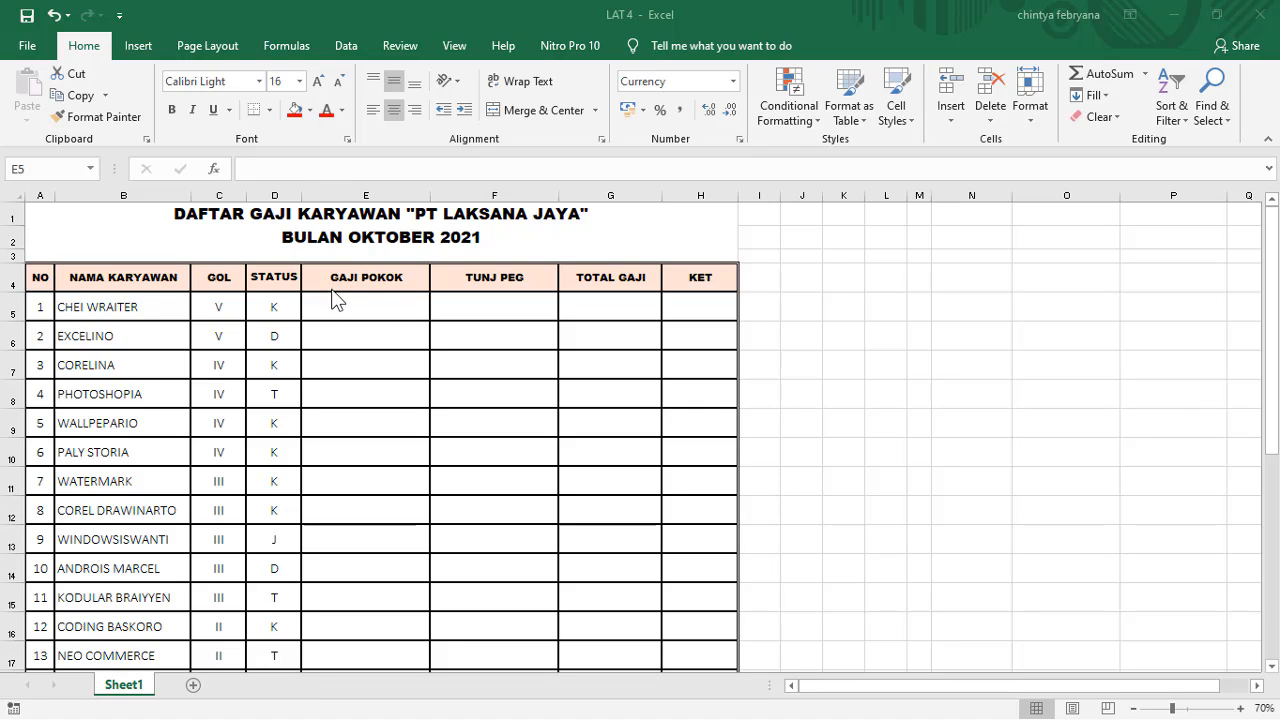
Step: Examine the October 2021 salary list and the GOL reference table below it
scroll(367, 333, down, 7)
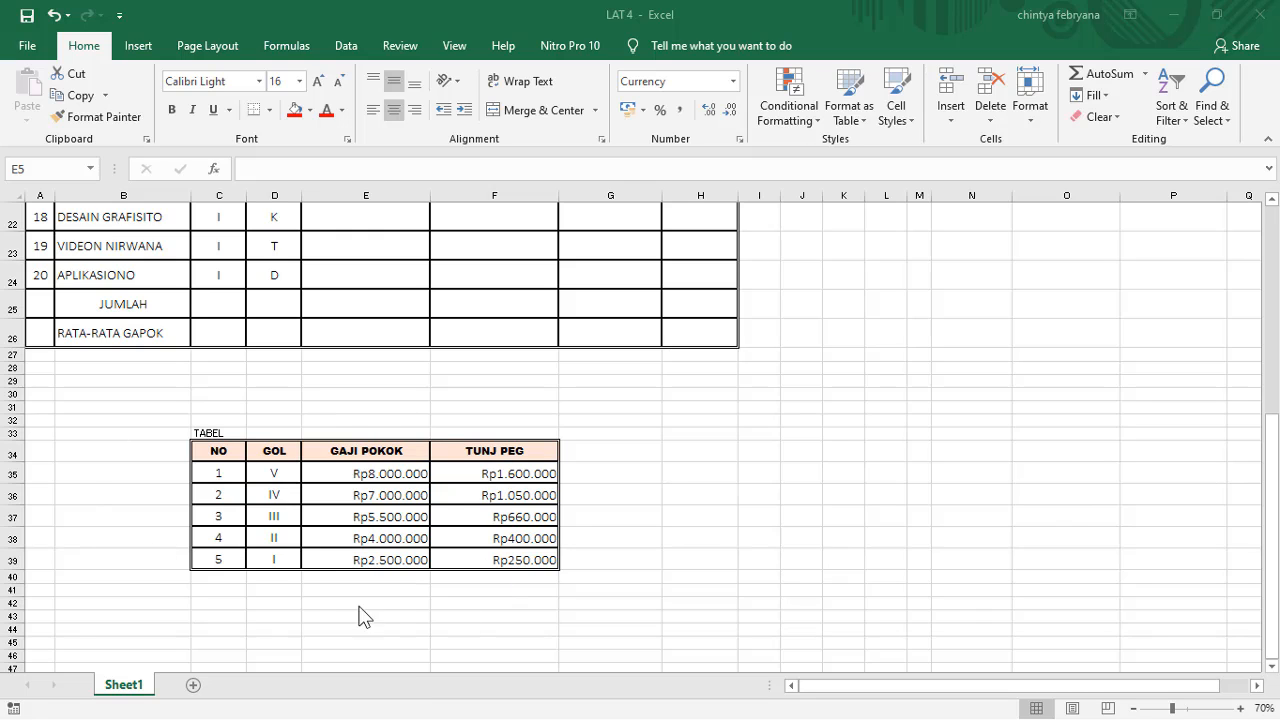
scroll(409, 515, up, 7)
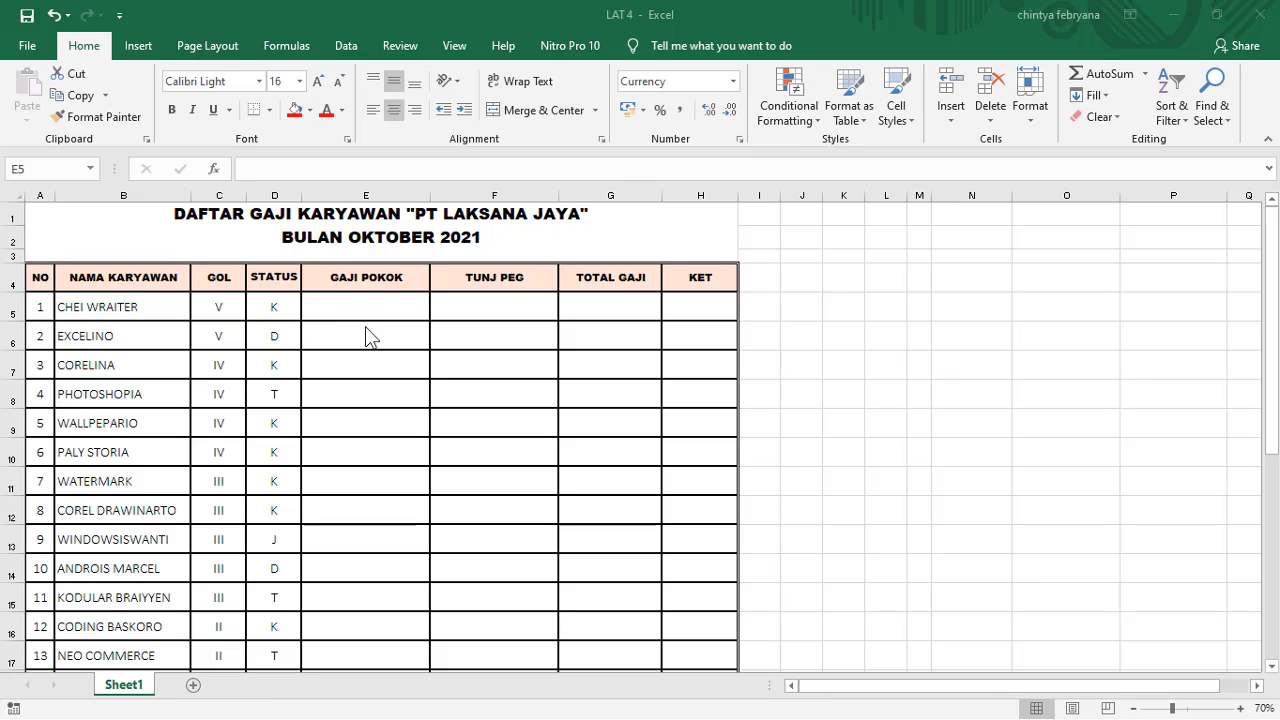
scroll(550, 436, down, 1)
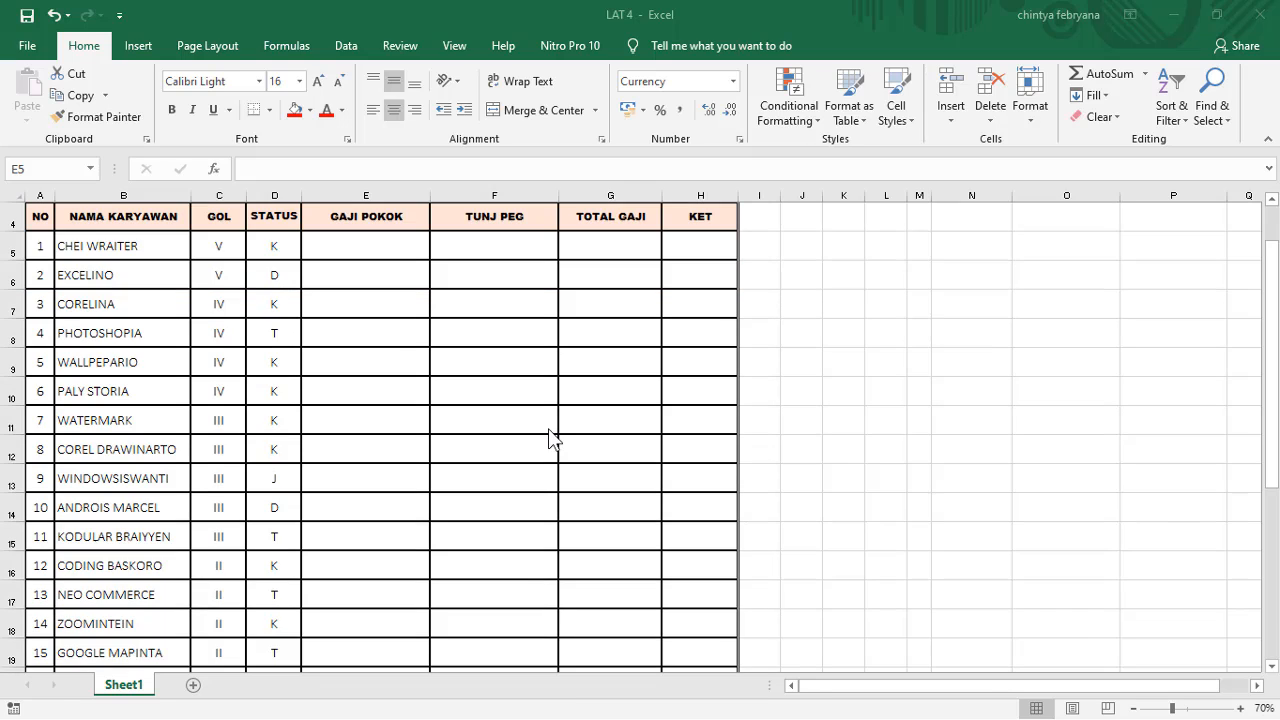
scroll(550, 436, down, 4)
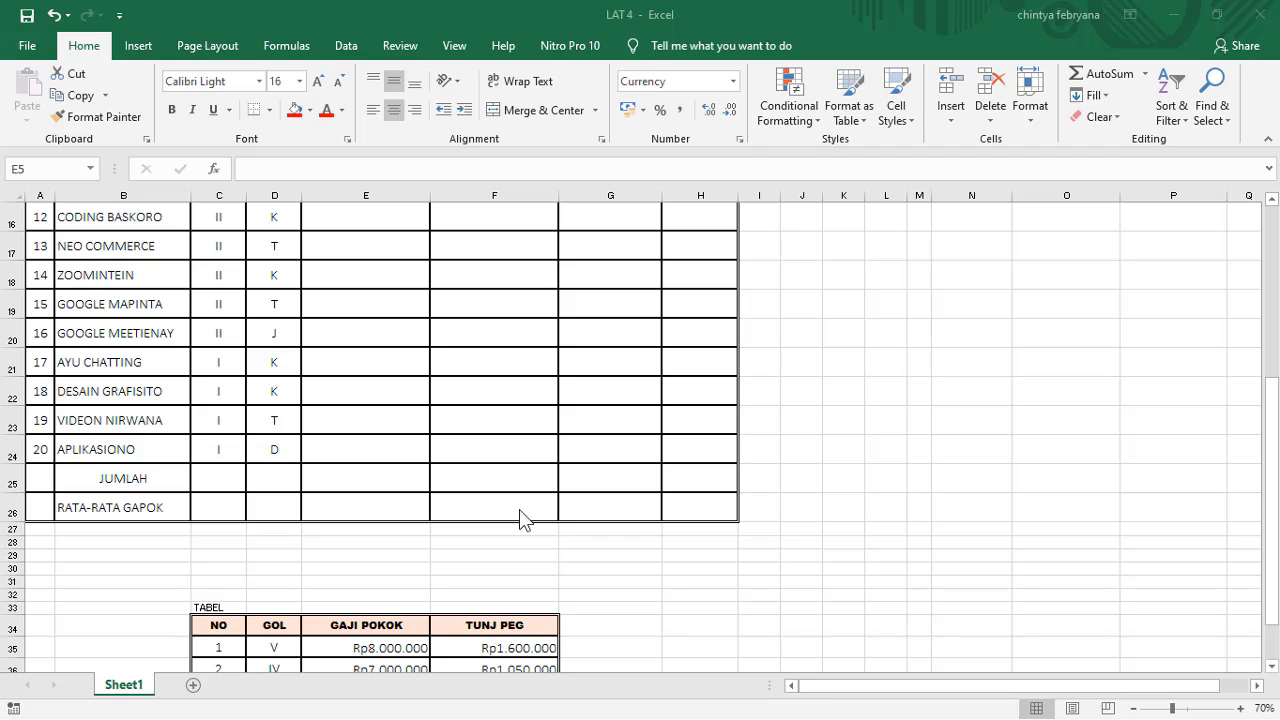
scroll(519, 509, down, 2)
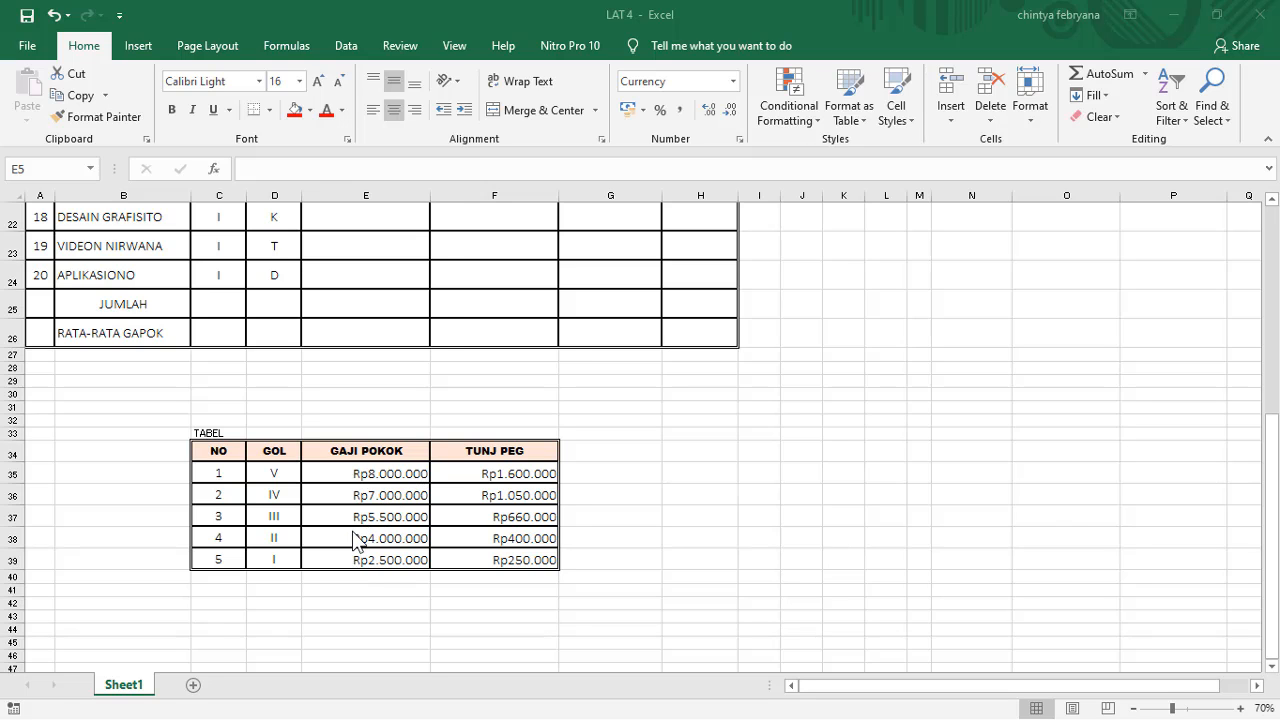
scroll(355, 540, up, 7)
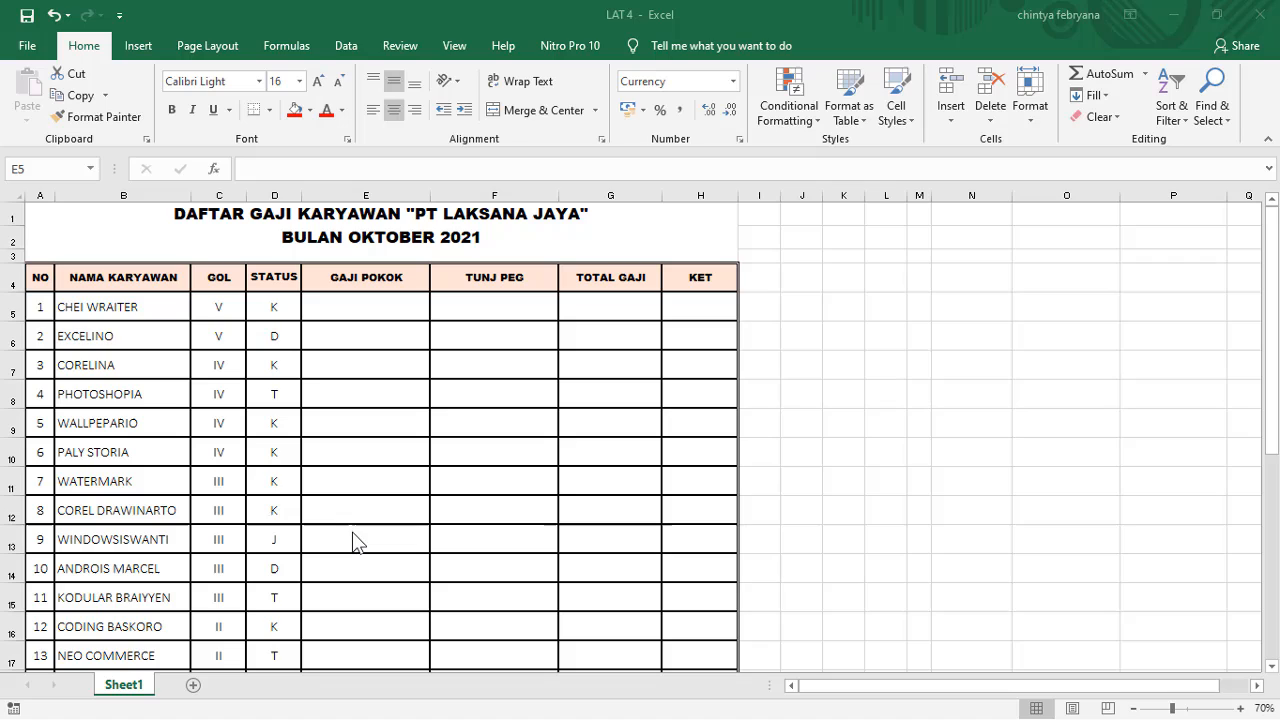
Step: Begin a VLOOKUP formula in the first GAJI POKOK cell, E5, using GOL cell C5 as the lookup value
click(351, 300)
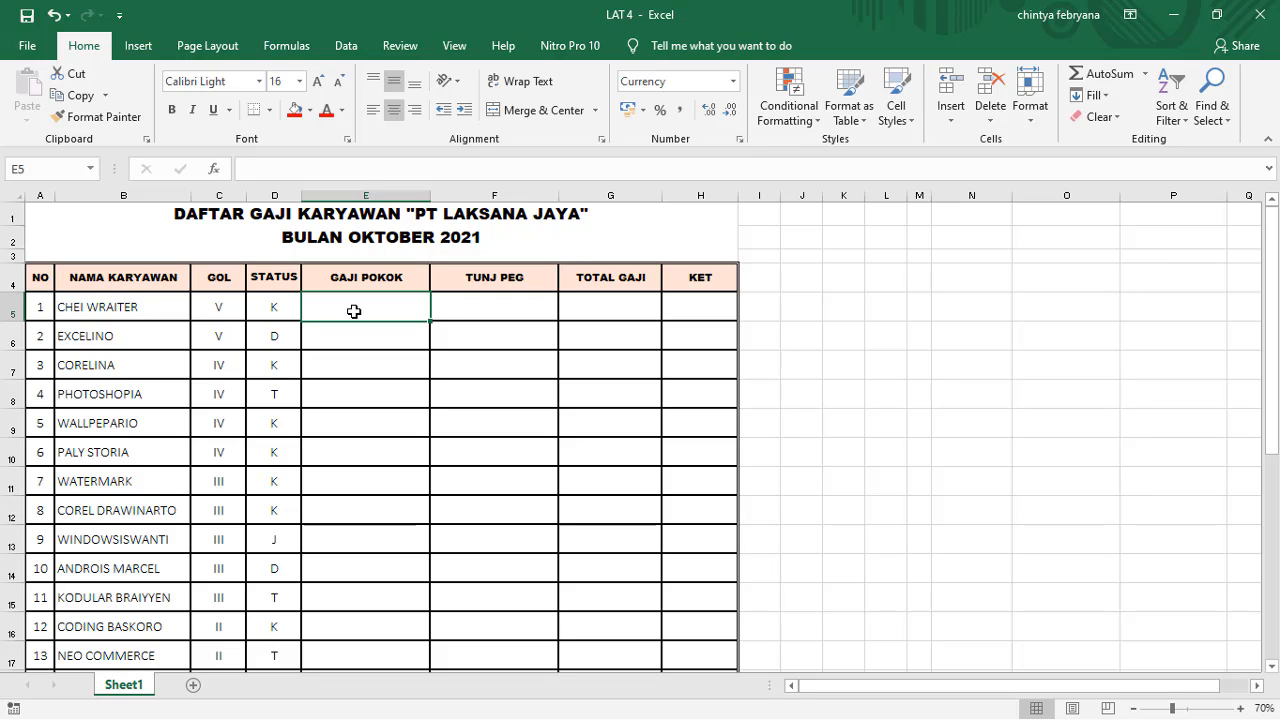
text(=)
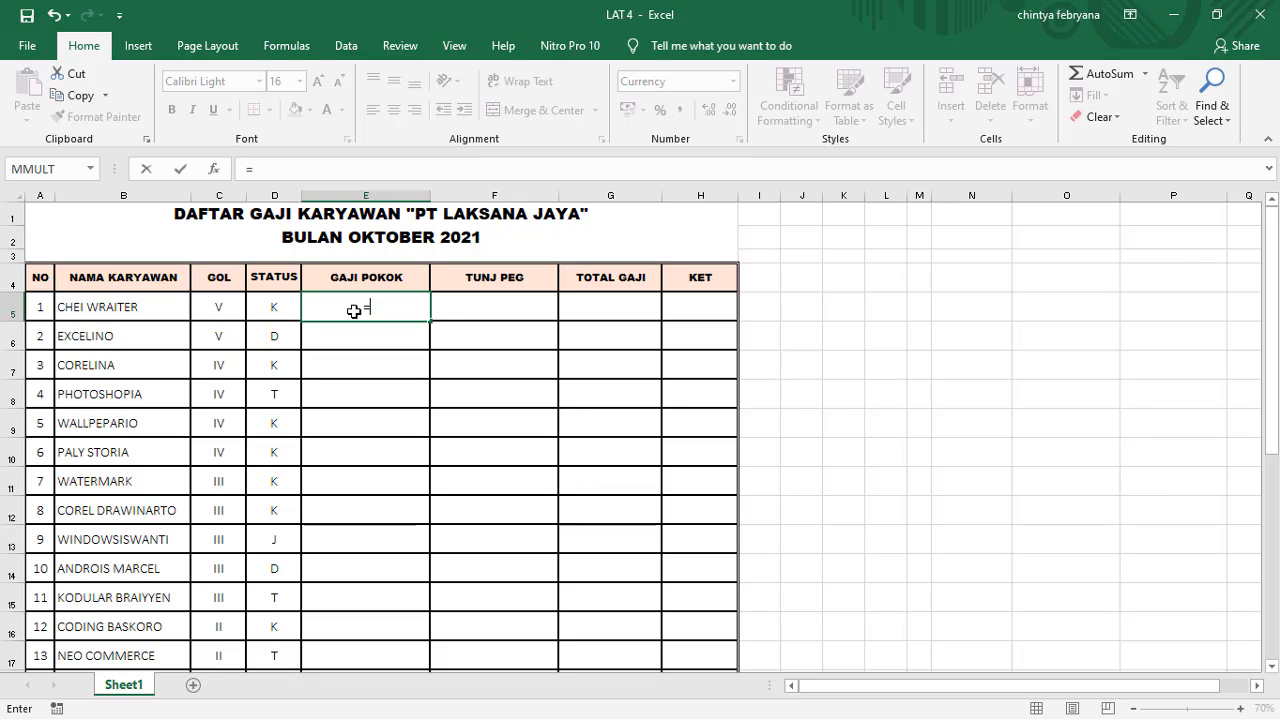
text(VLOO)
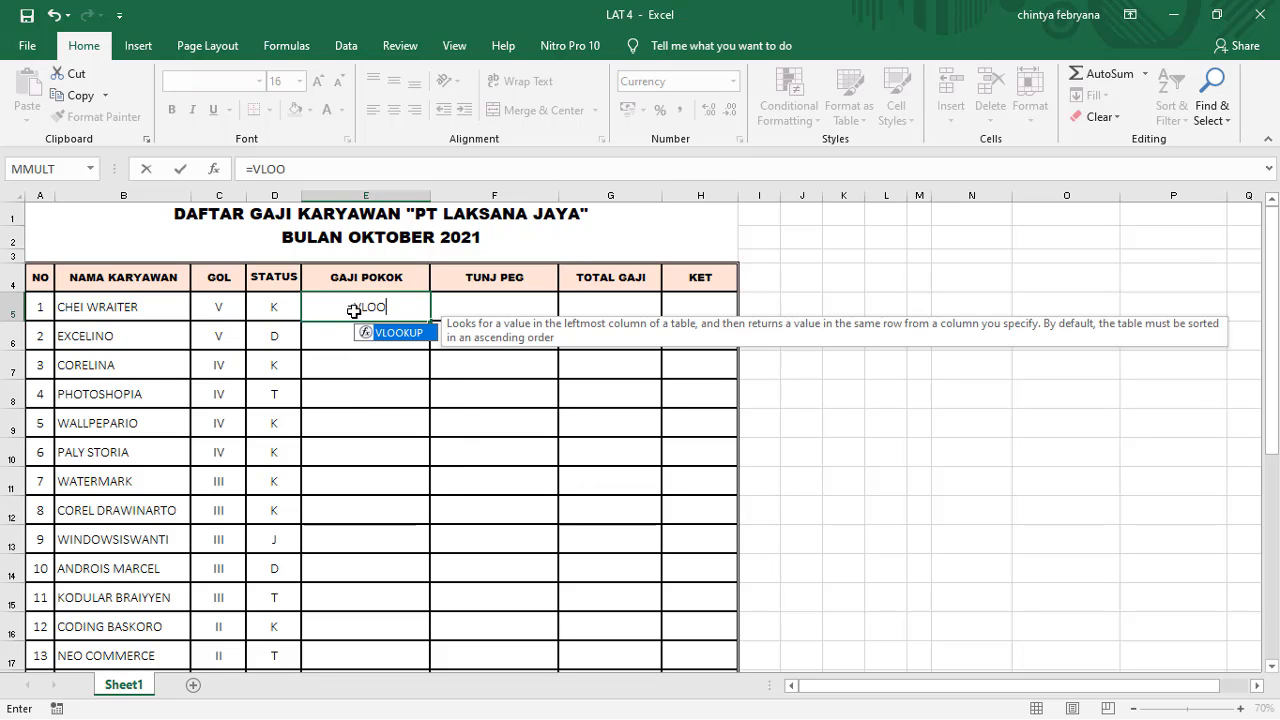
text(KUP)
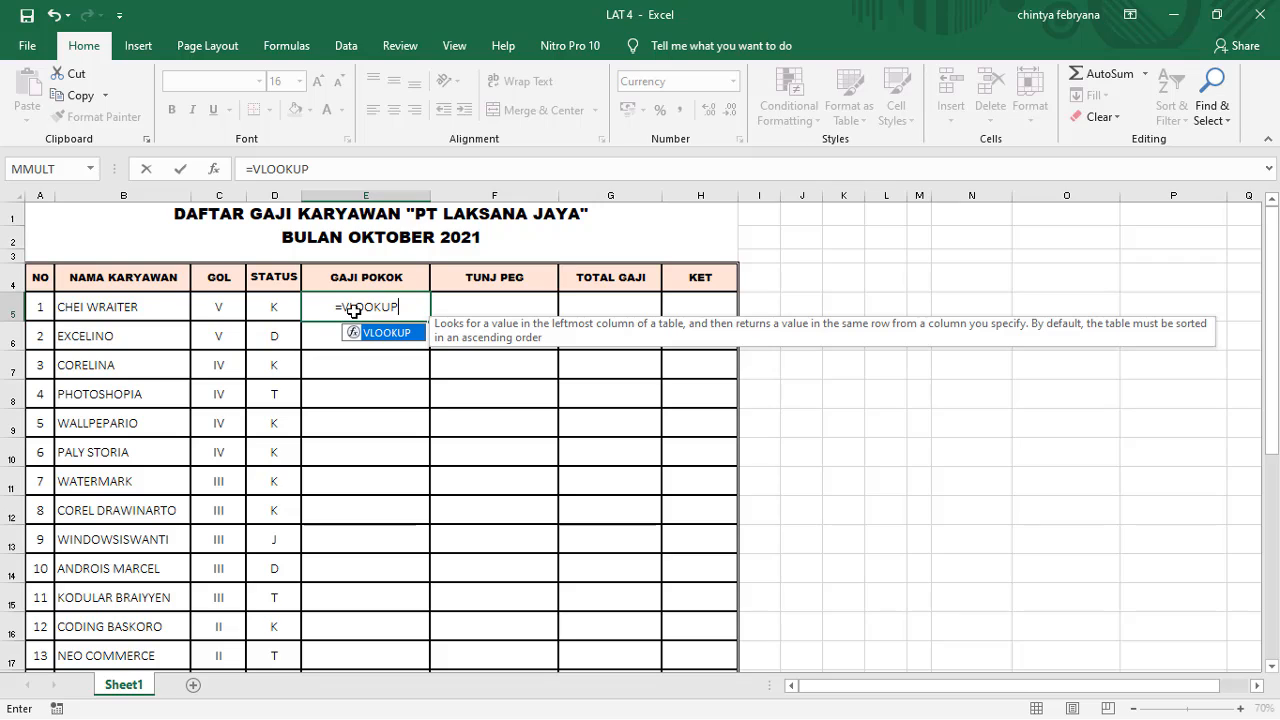
text(()
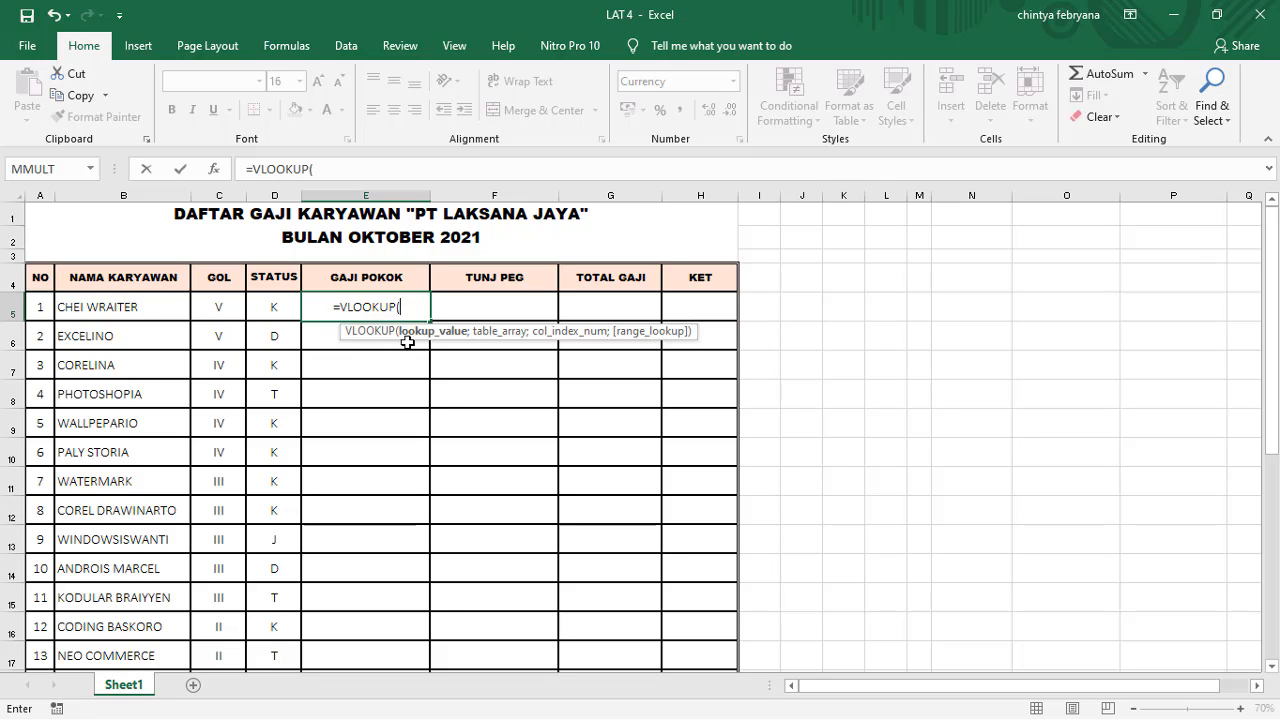
scroll(440, 330, down, 7)
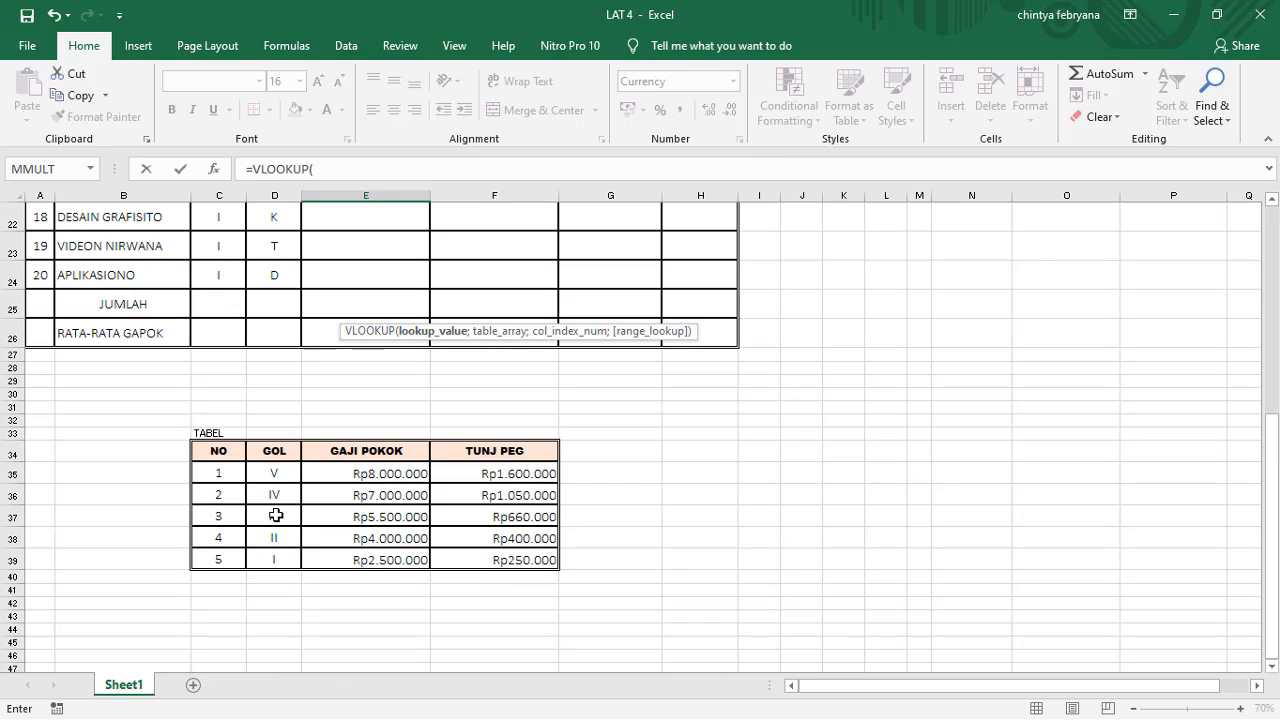
scroll(330, 496, up, 7)
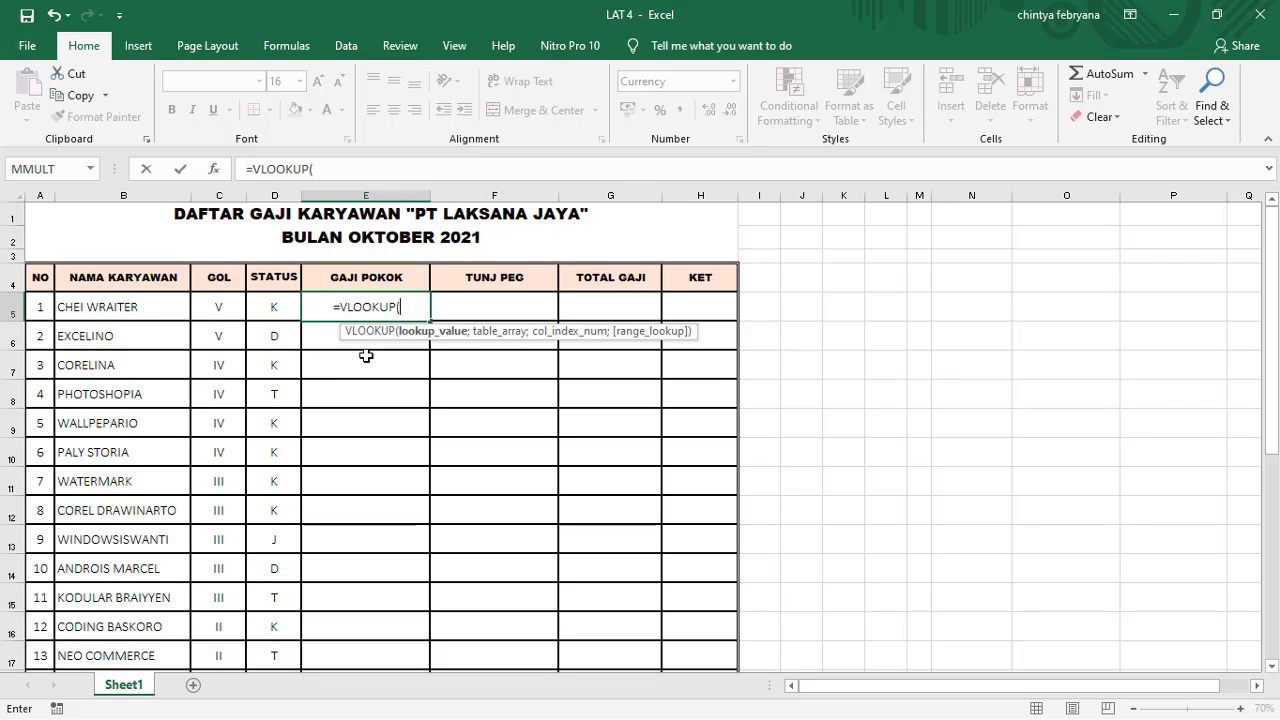
click(228, 312)
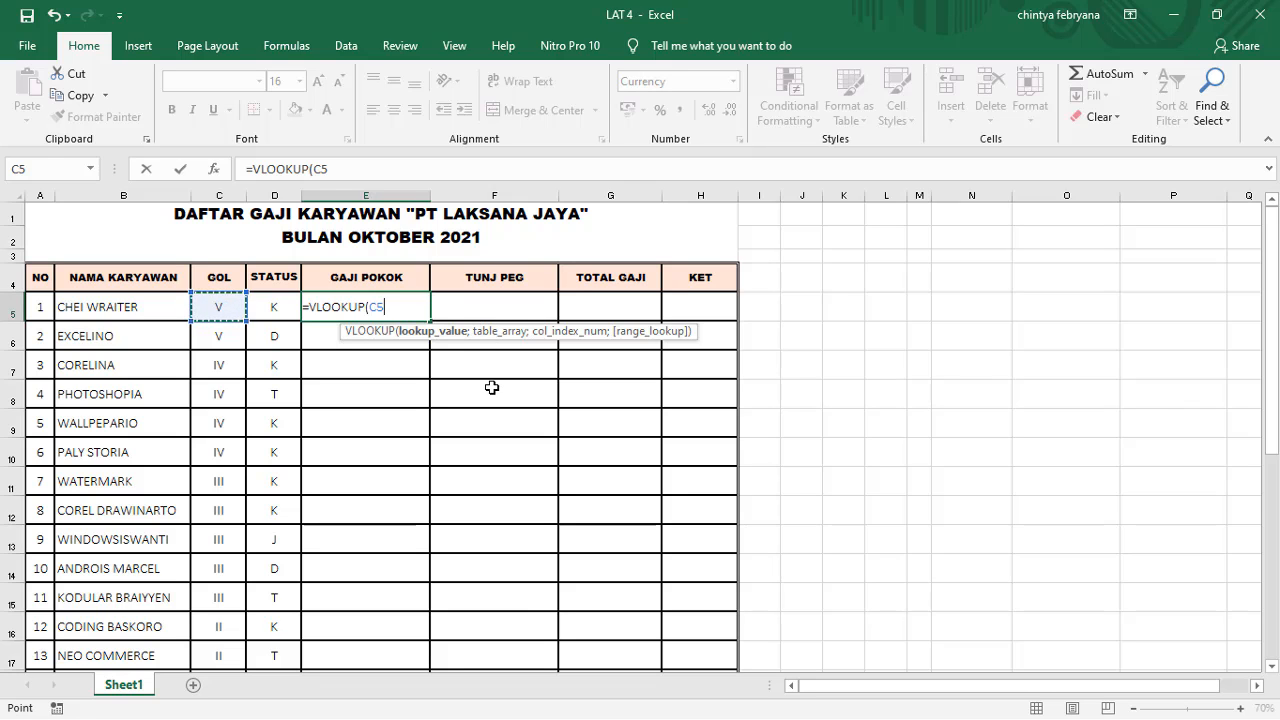
text(;)
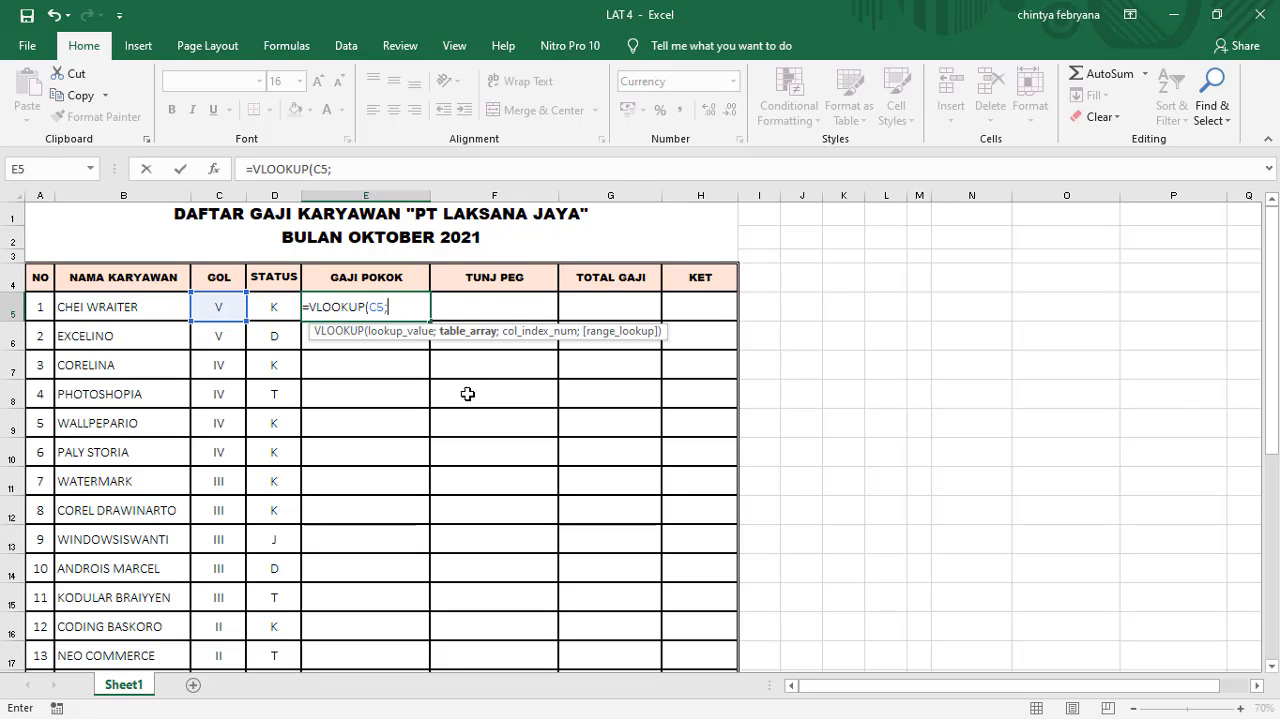
Step: Enter the reference table range D35:F39 as the table array of the VLOOKUP formula
scroll(467, 394, down, 7)
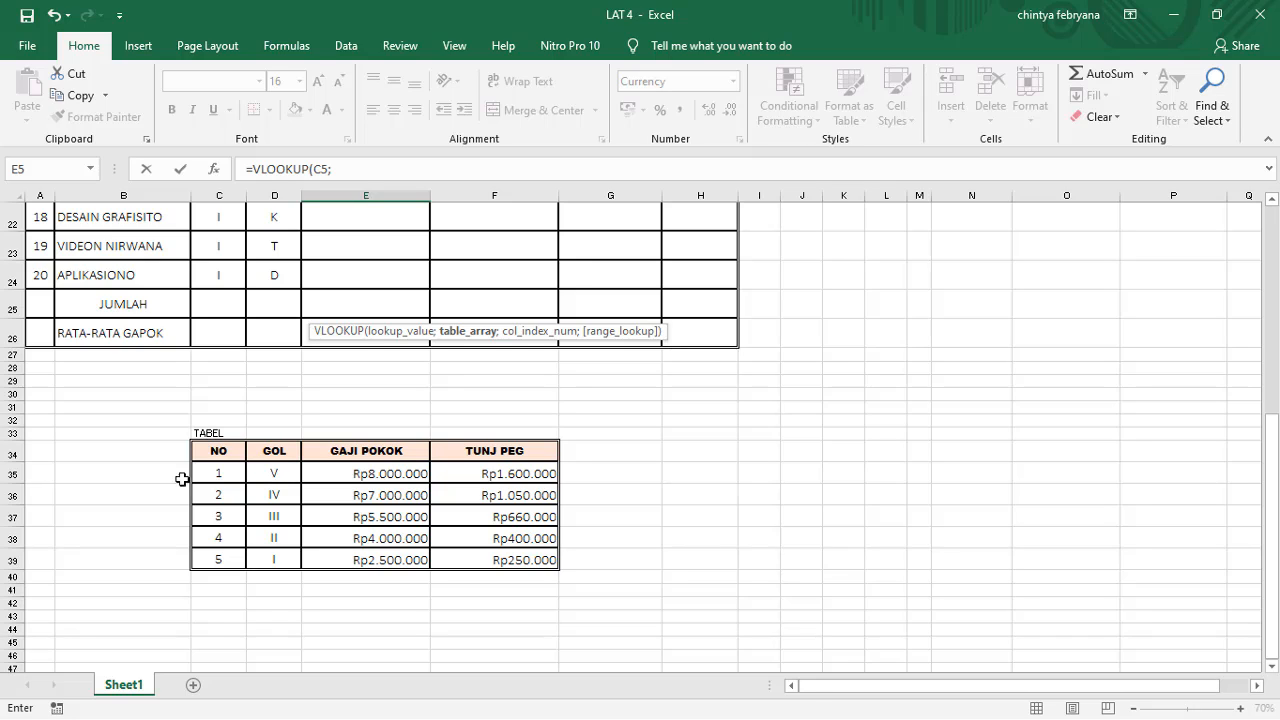
click(373, 167)
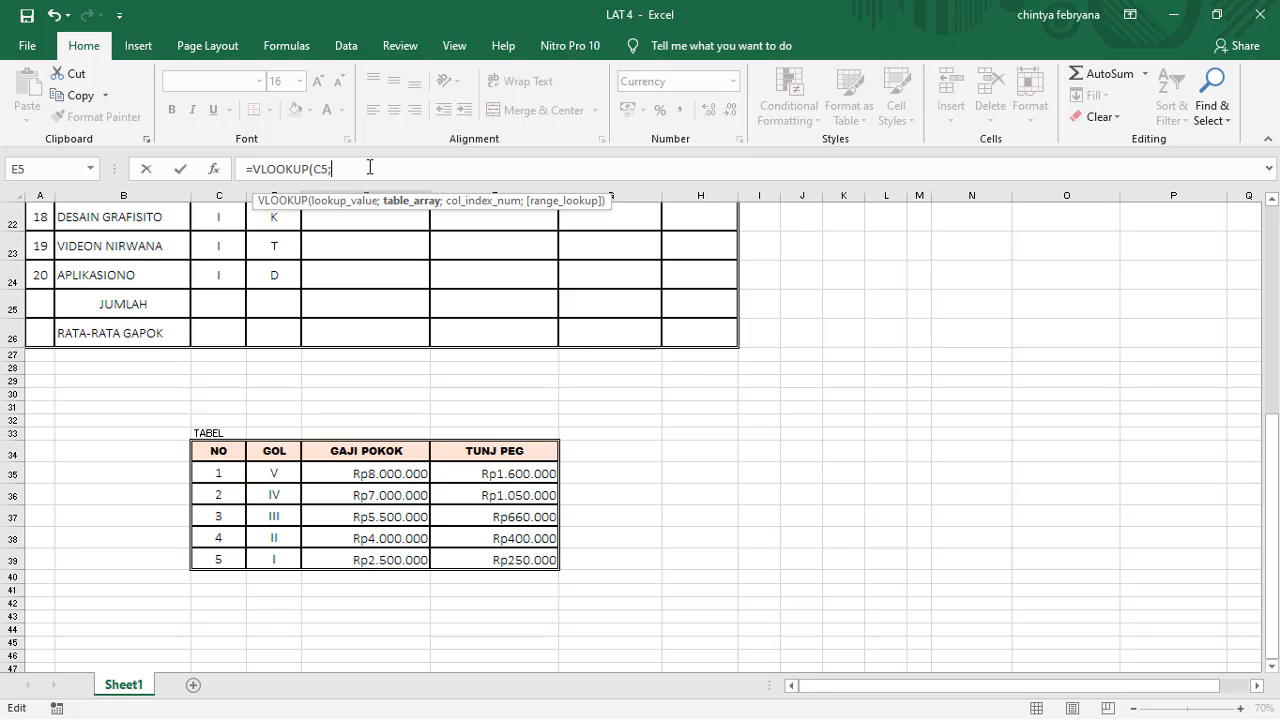
text(D)
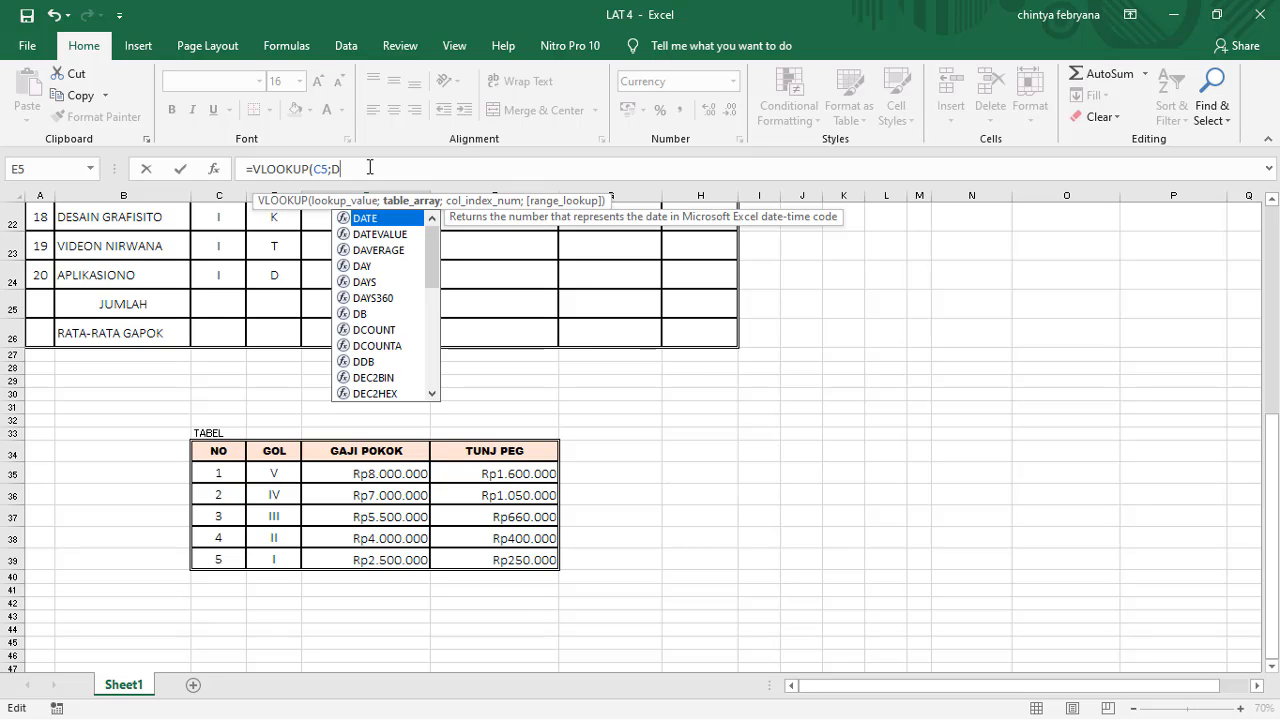
text(35:)
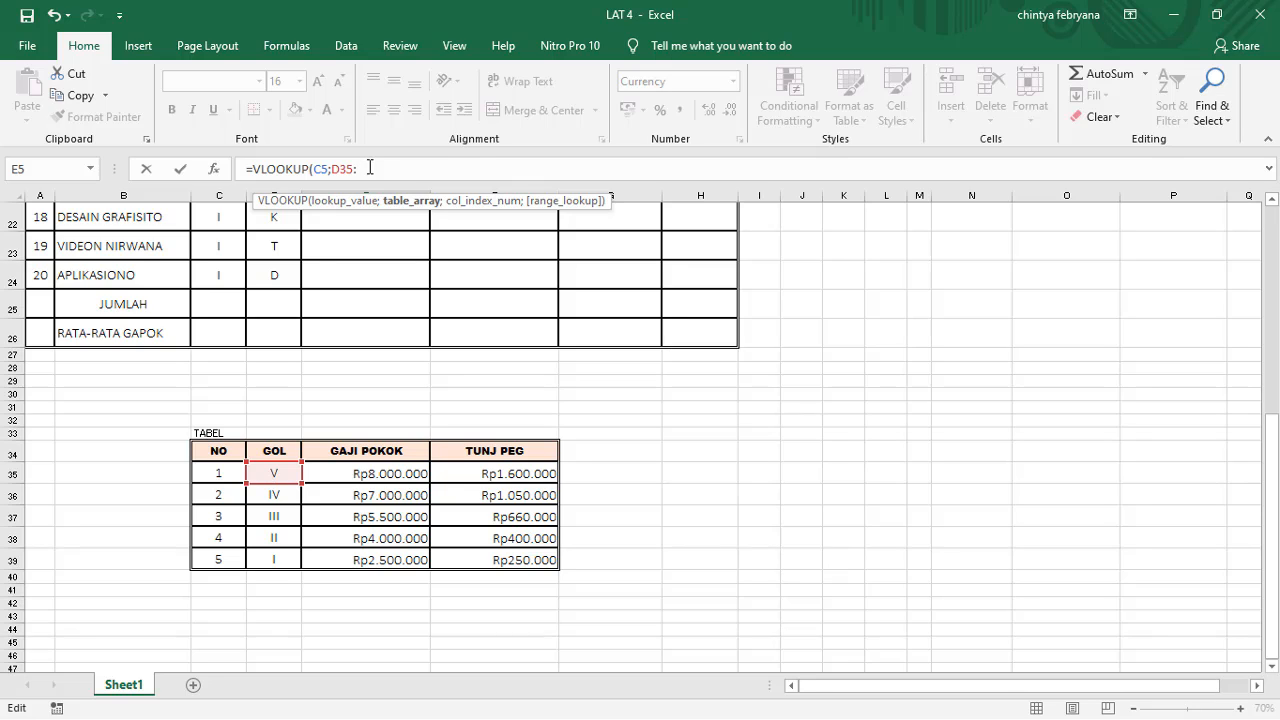
text(F)
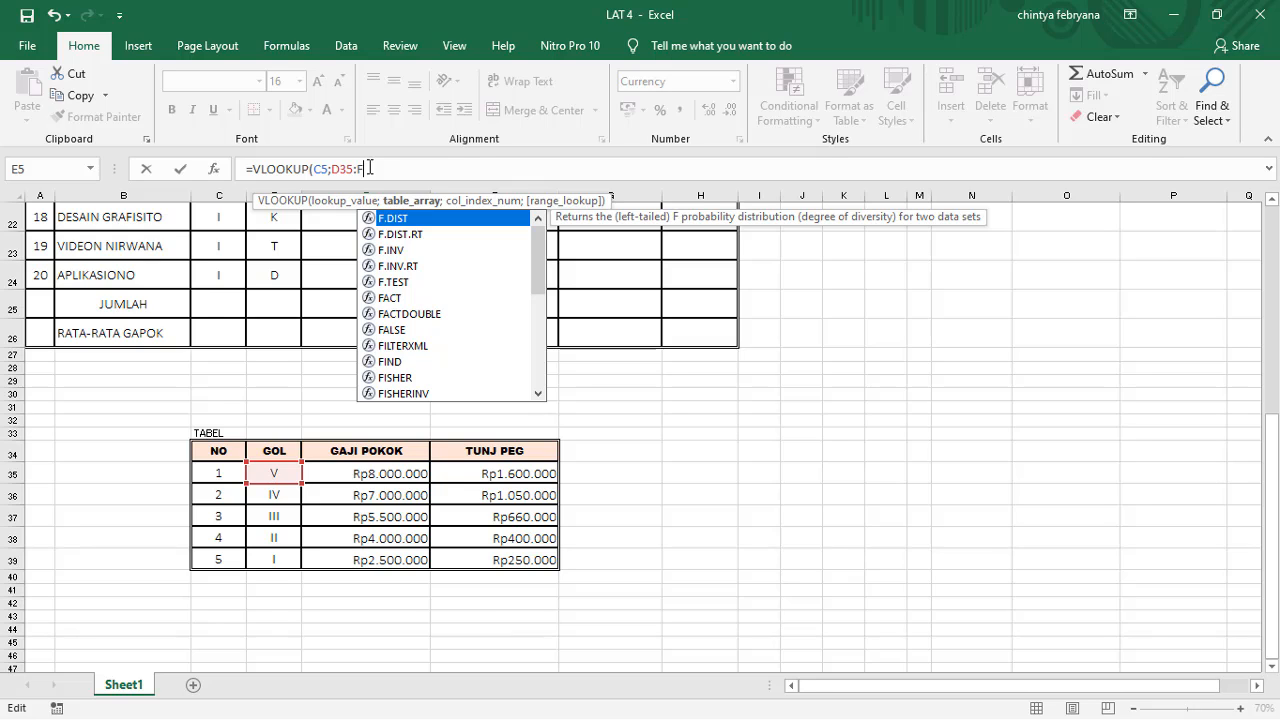
text(39)
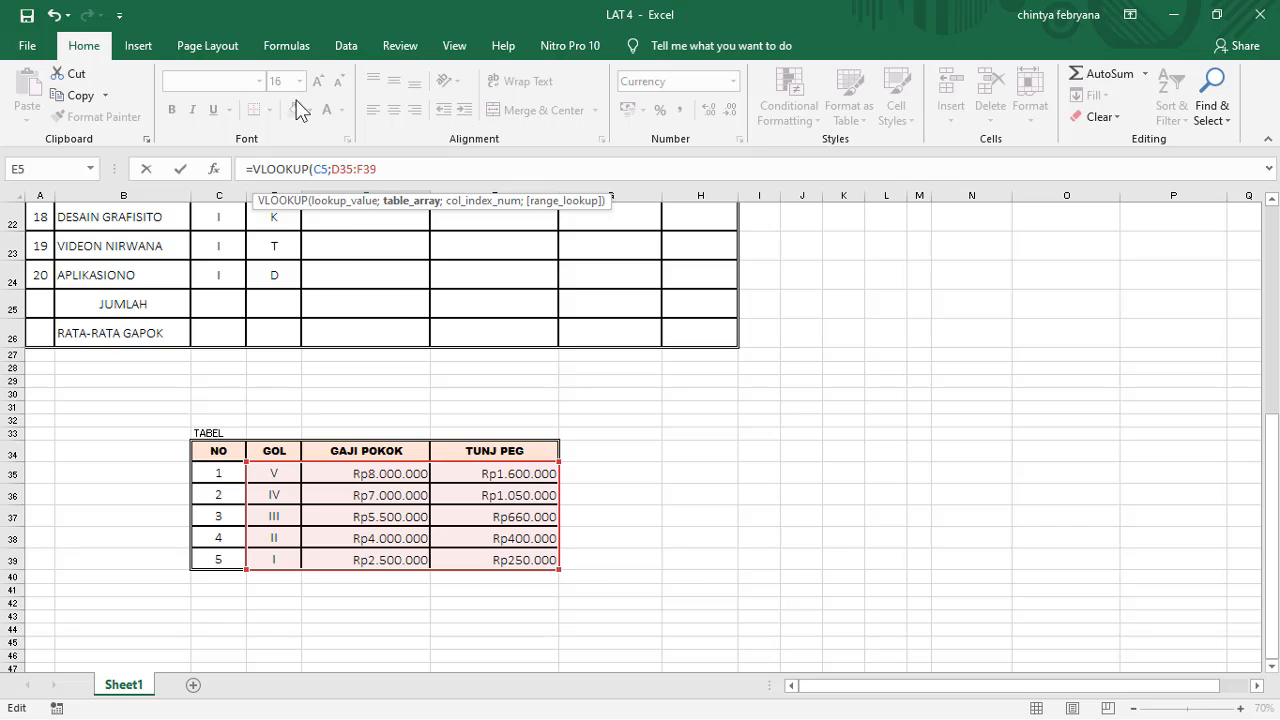
Step: Make the formula's table array an absolute reference, $D$35:$F$39
drag(380, 170, 328, 176)
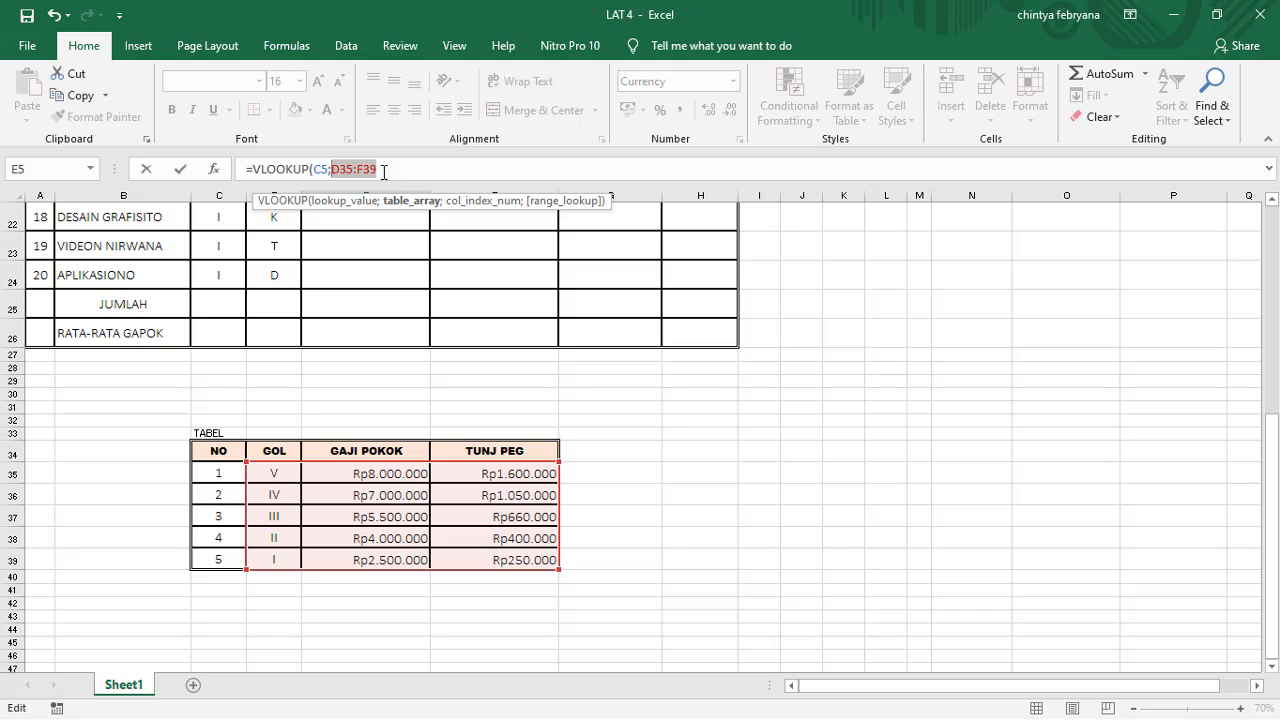
scroll(381, 169, up, 7)
key(F4)
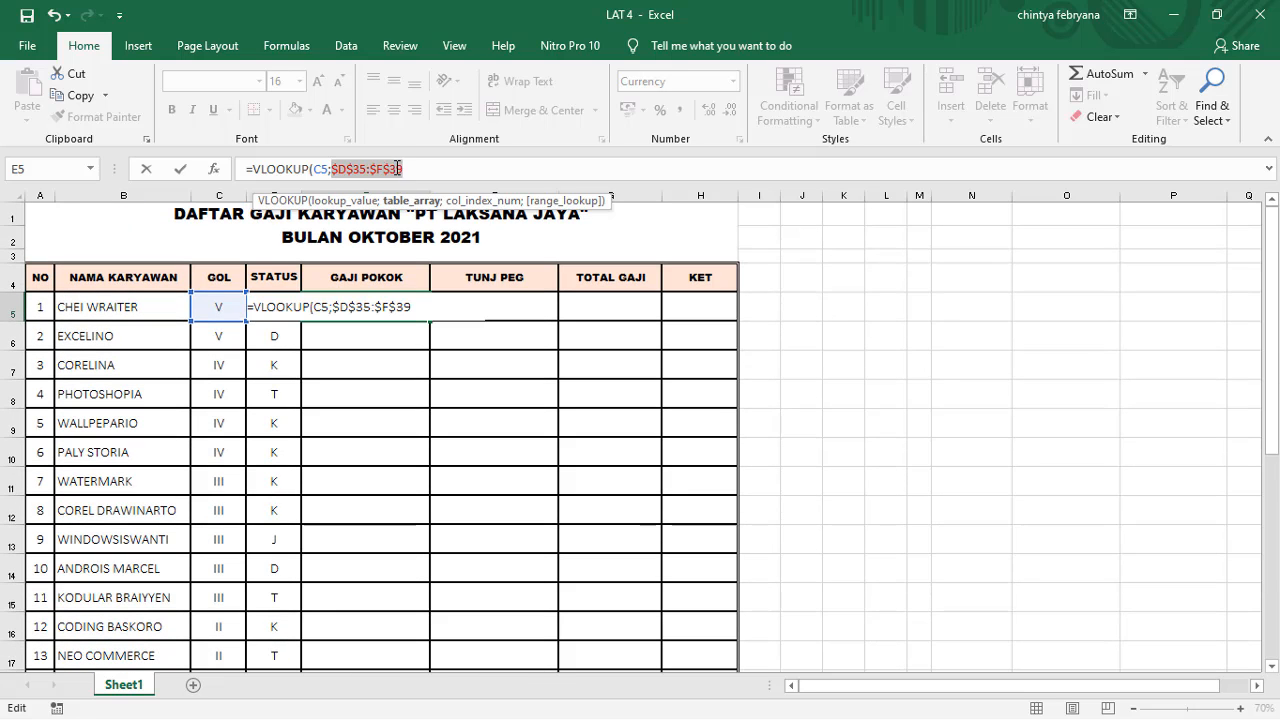
Step: Complete the VLOOKUP formula in E5 with column index 2 and range lookup 0
click(345, 169)
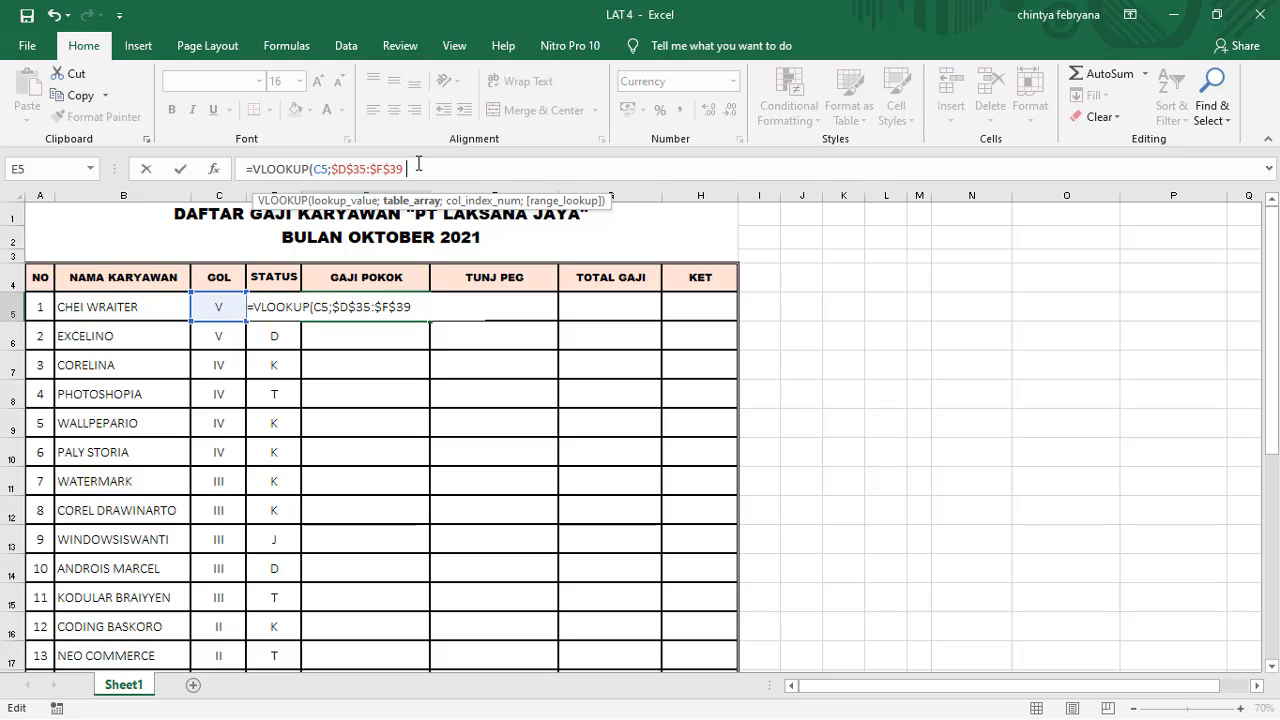
text(;)
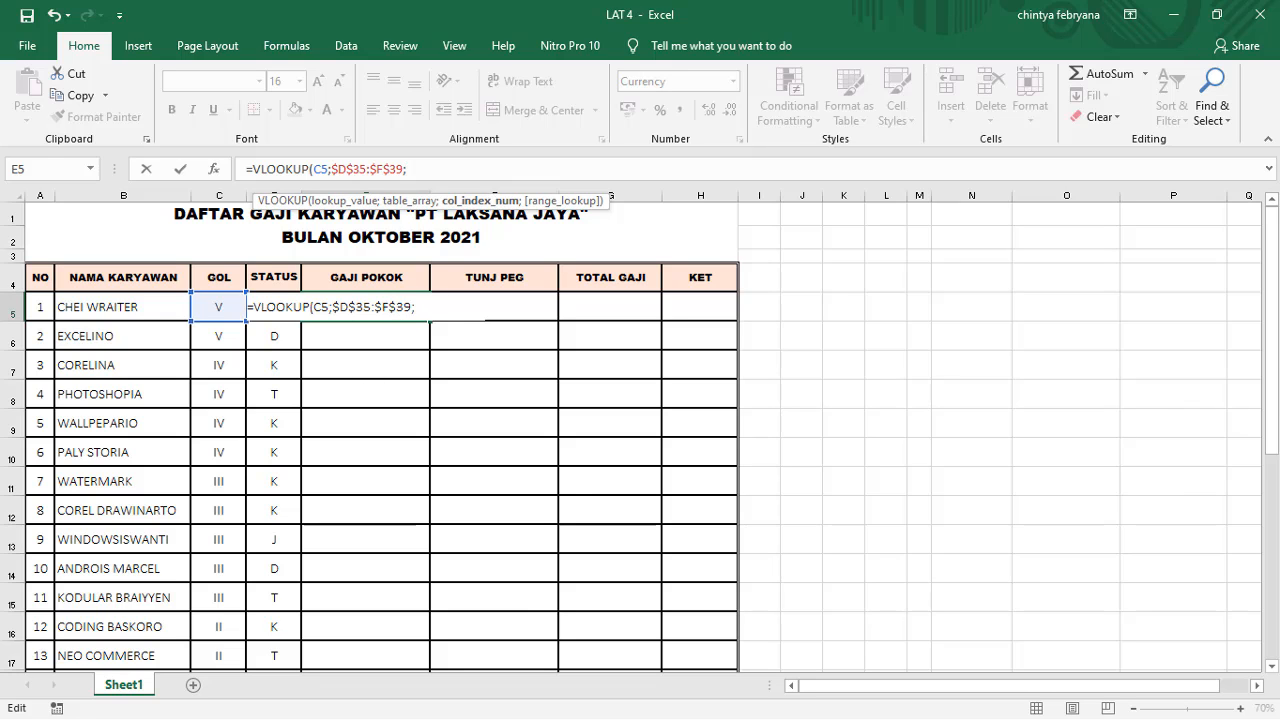
scroll(1273, 354, down, 7)
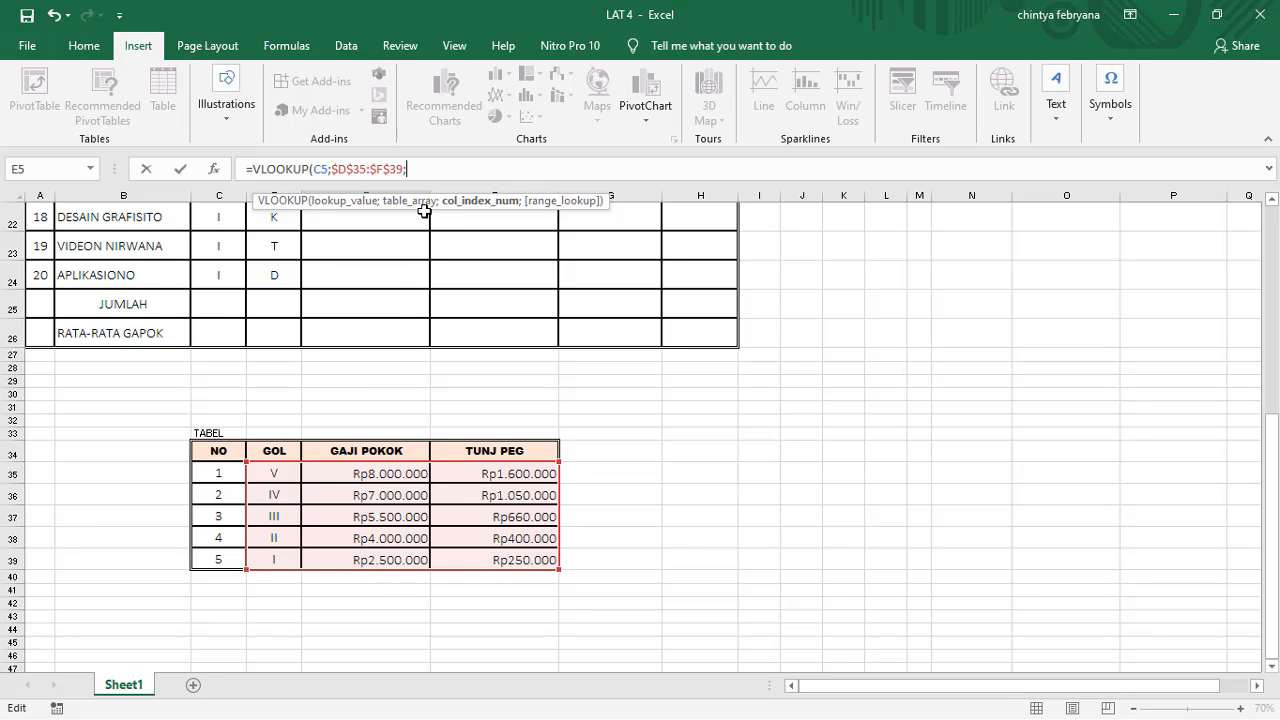
text(2;0)
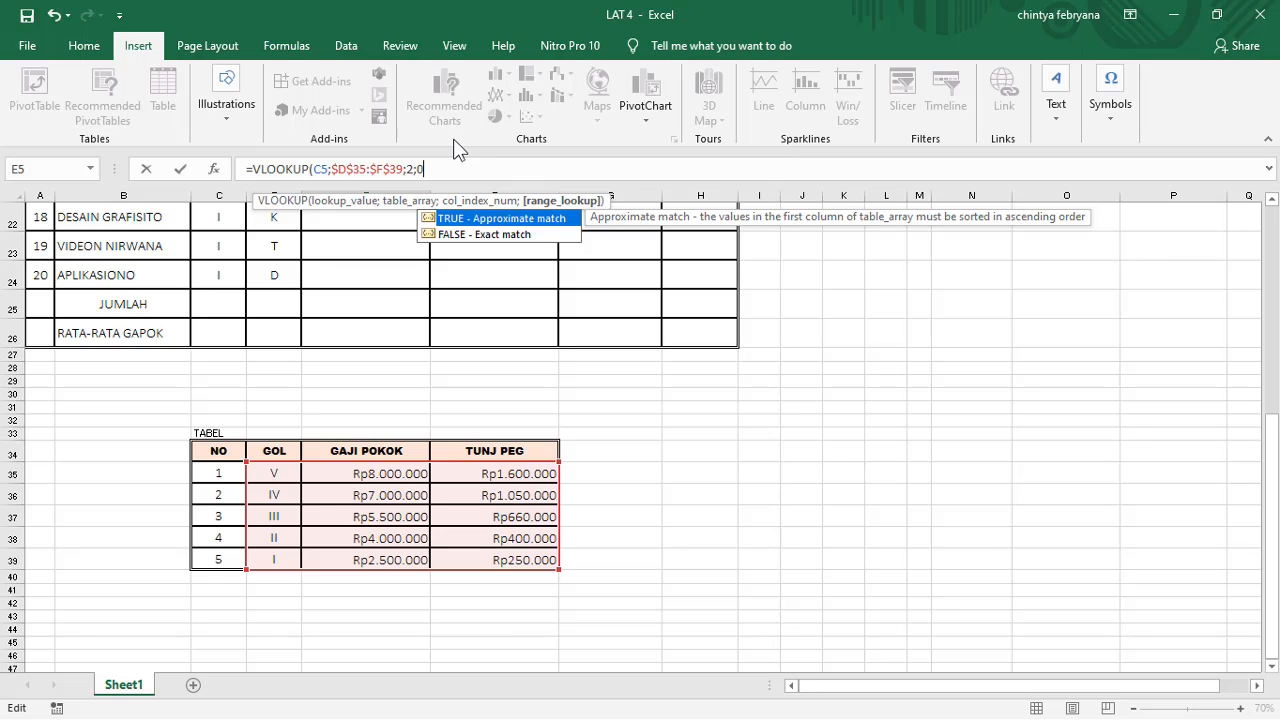
text())
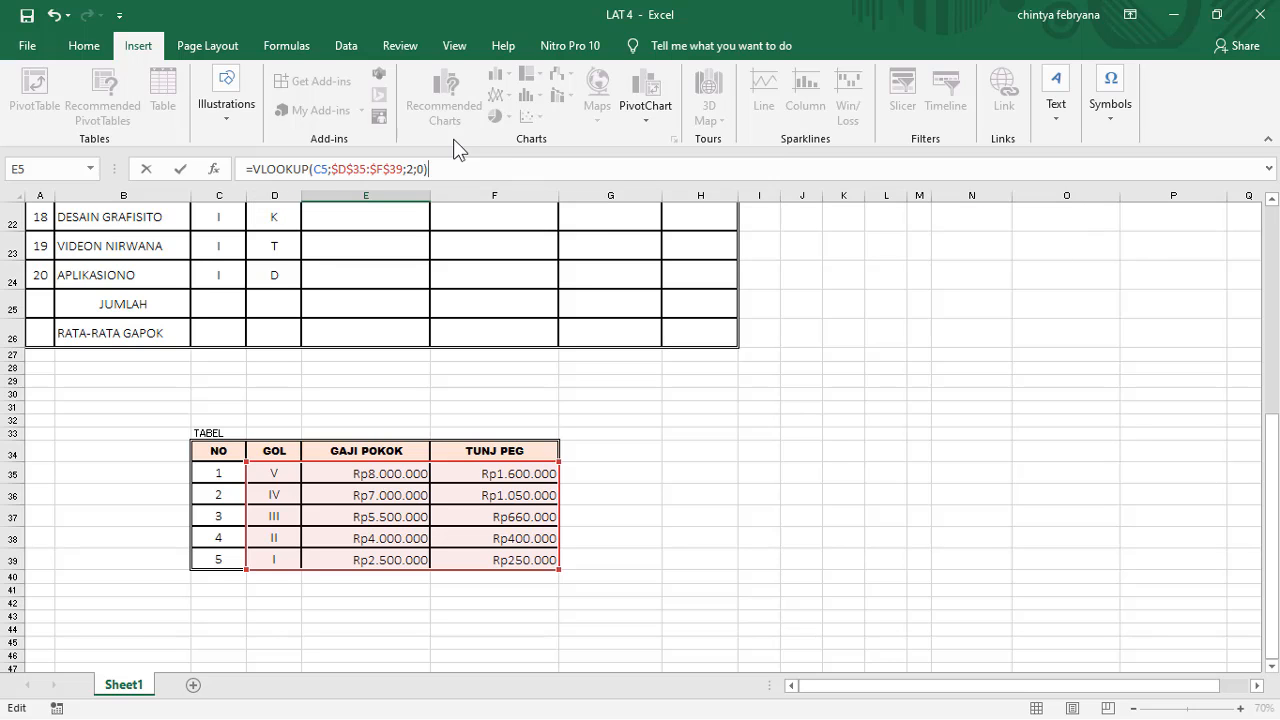
key(Return)
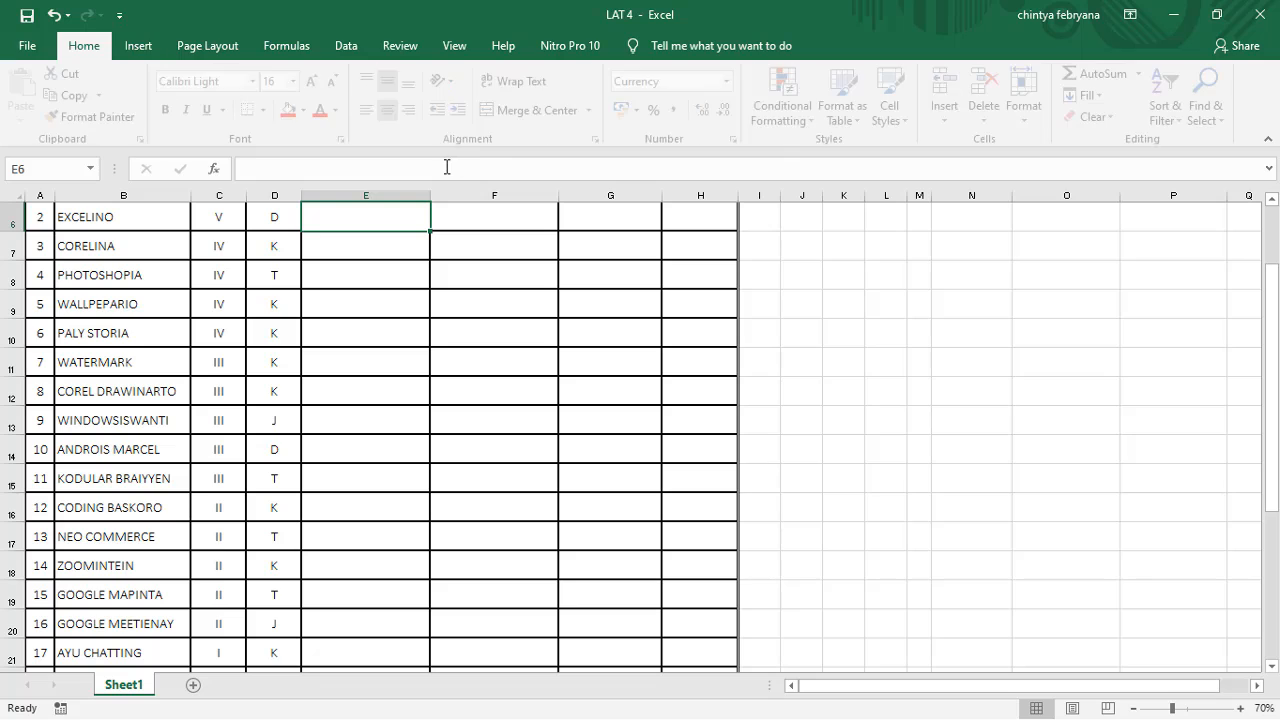
Step: Check the GAJI POKOK result in E5 against the GOL V row of the reference table
scroll(371, 337, up, 2)
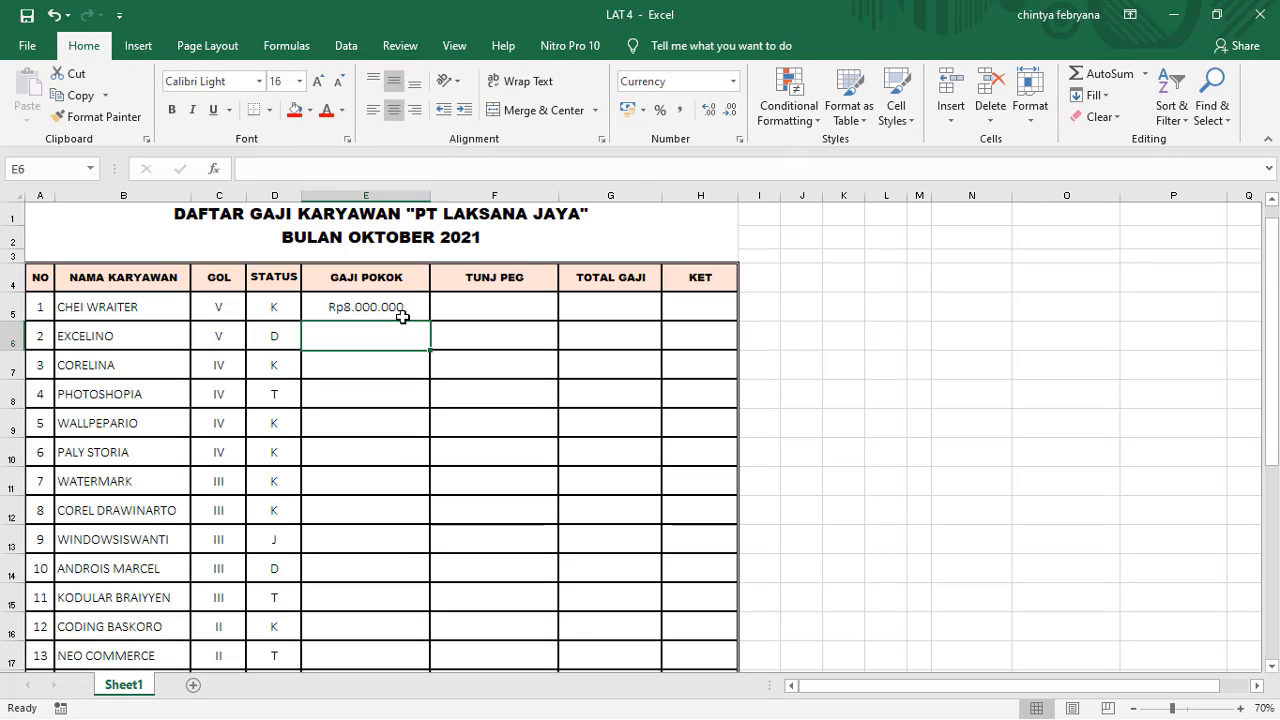
click(350, 305)
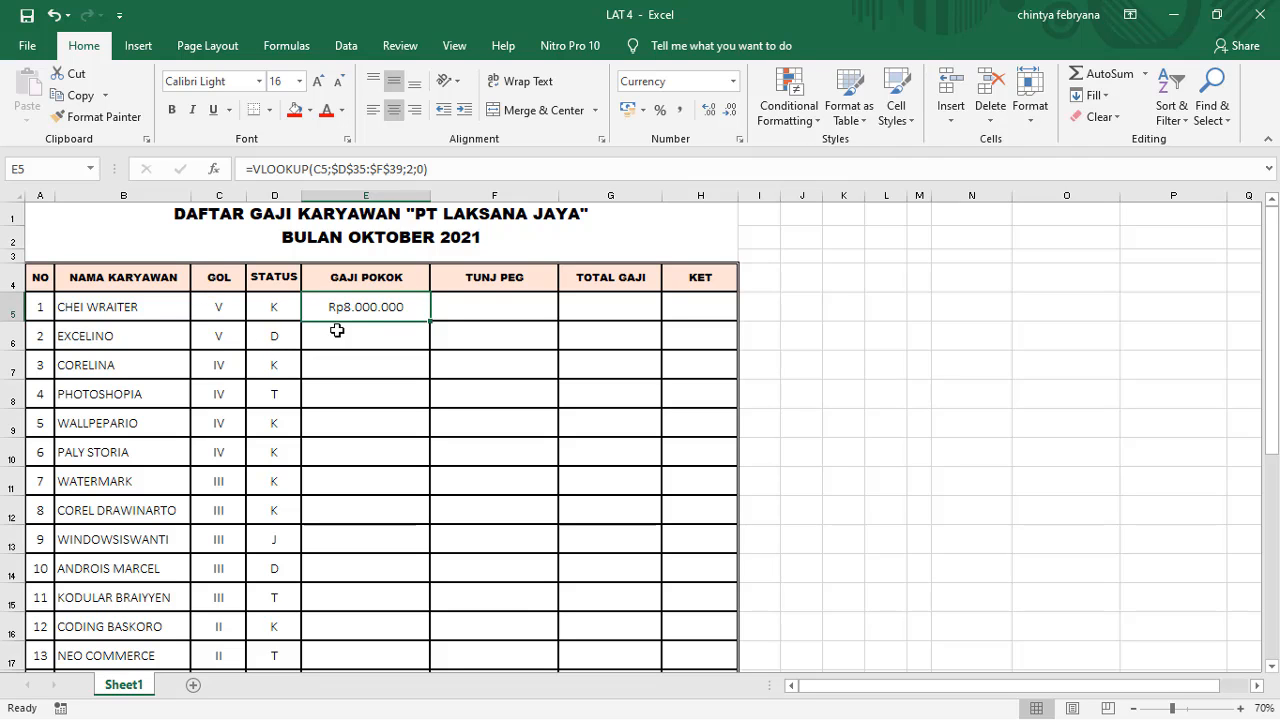
scroll(360, 310, down, 7)
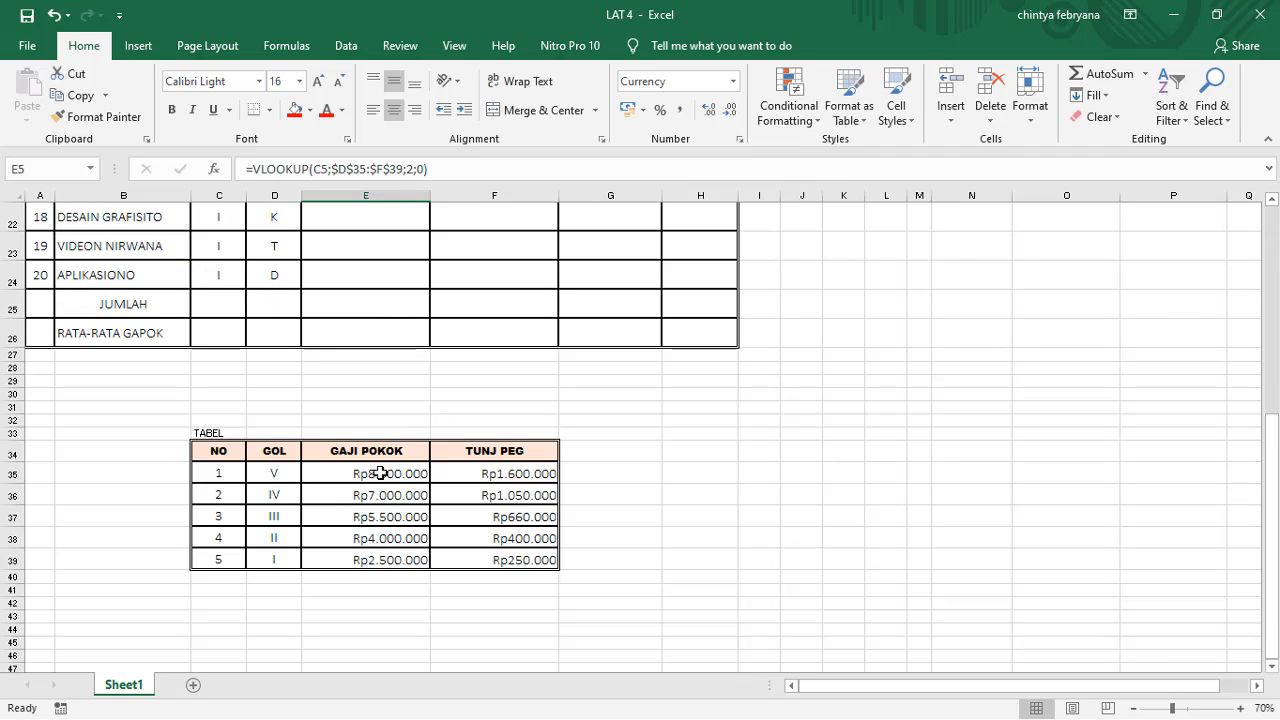
scroll(374, 366, up, 7)
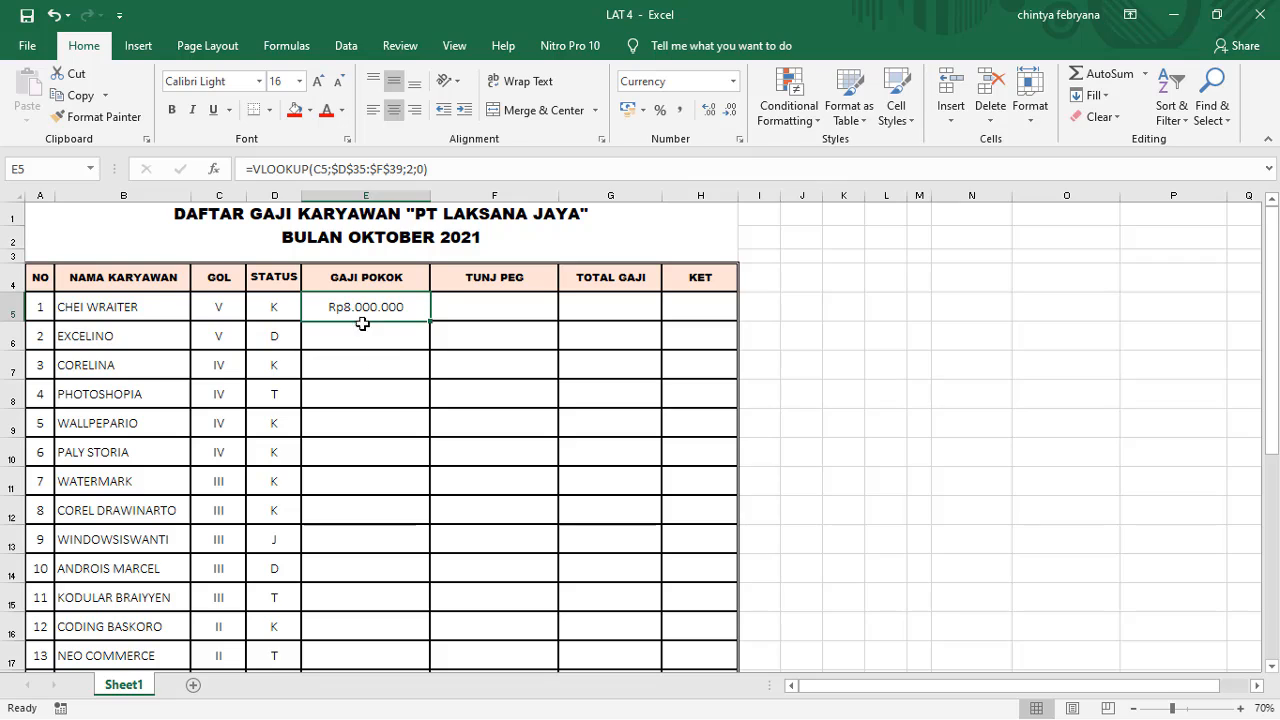
click(371, 396)
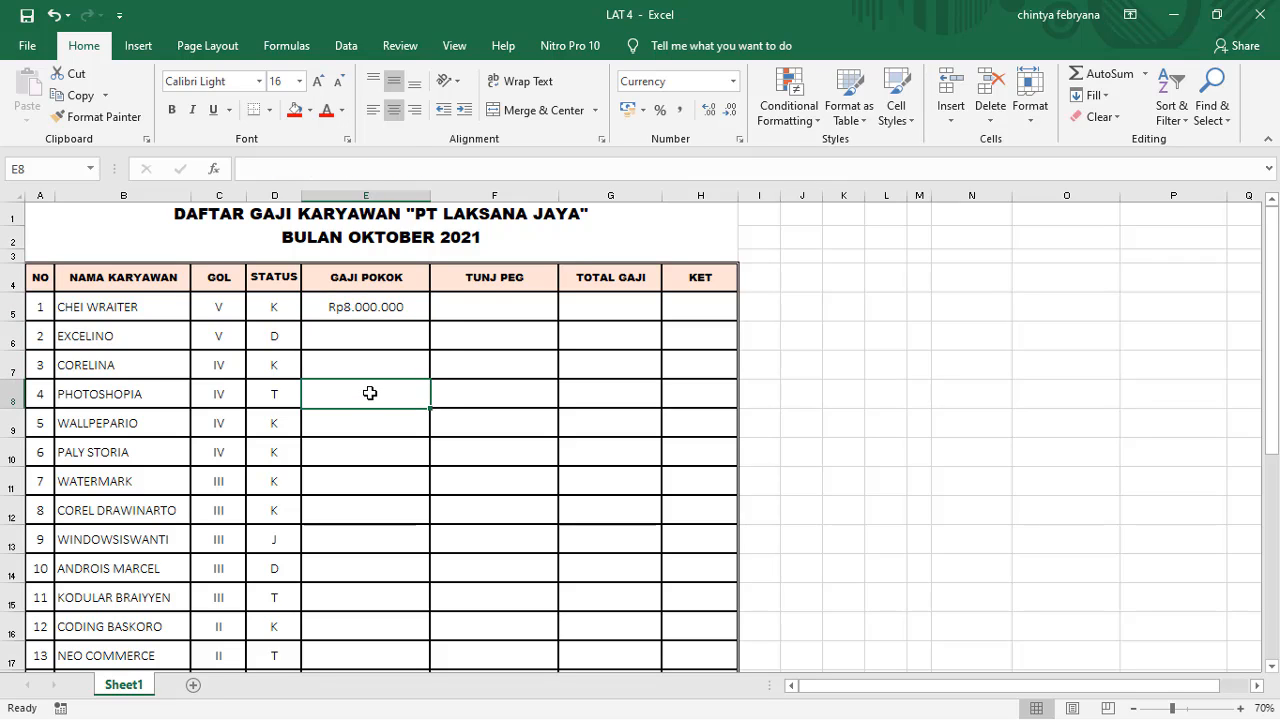
click(379, 314)
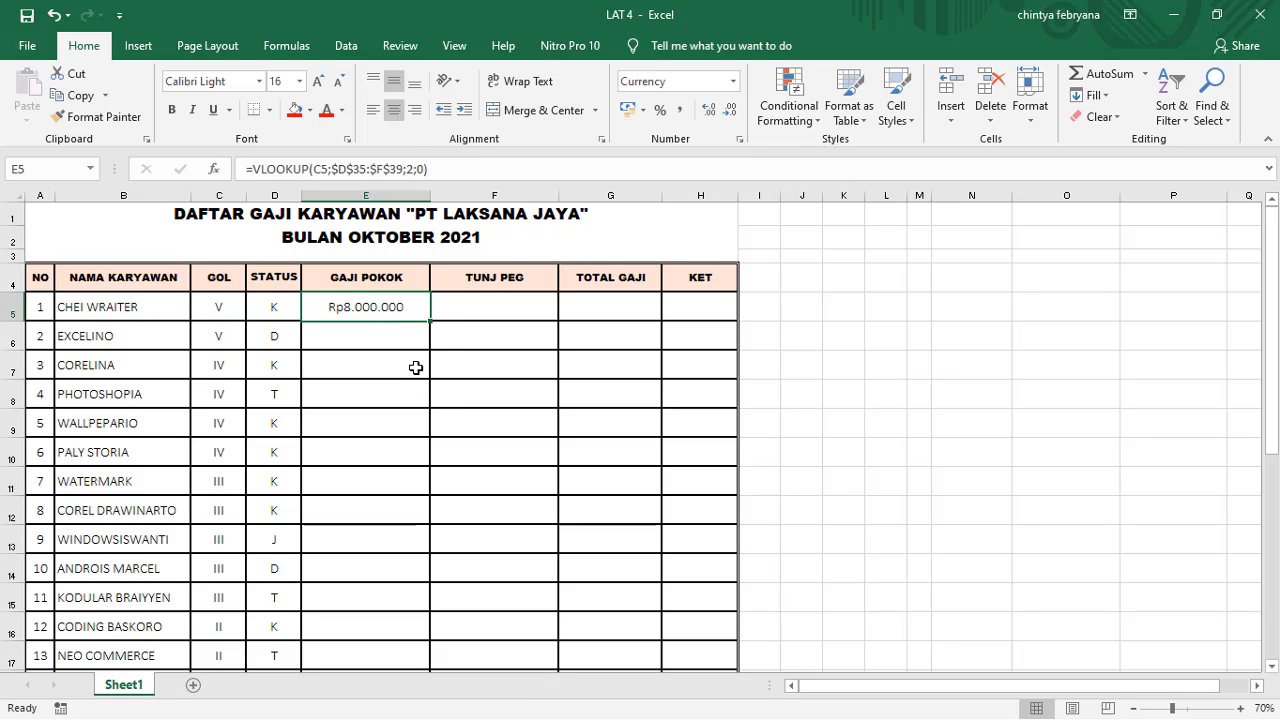
Step: Fill the GAJI POKOK formula from E5 down through E24 for all 20 employees
scroll(367, 340, down, 1)
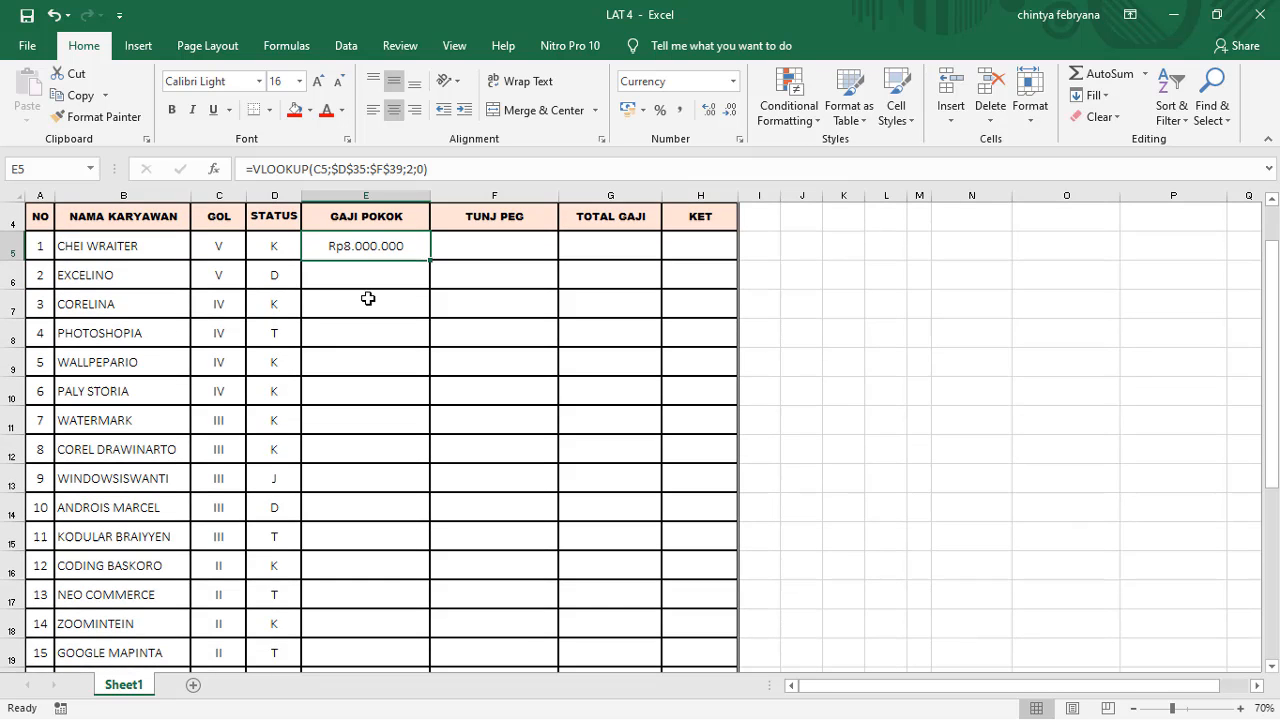
scroll(326, 420, down, 4)
scroll(383, 507, up, 4)
scroll(383, 507, down, 5)
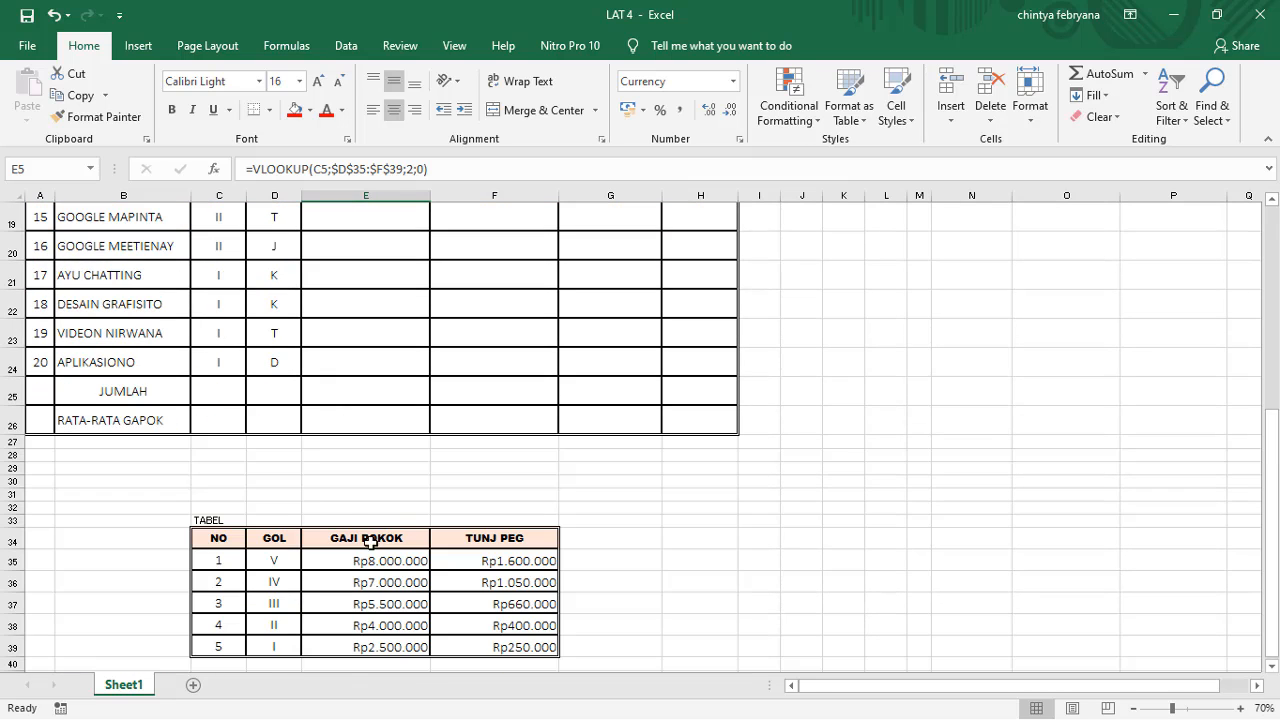
scroll(380, 380, up, 6)
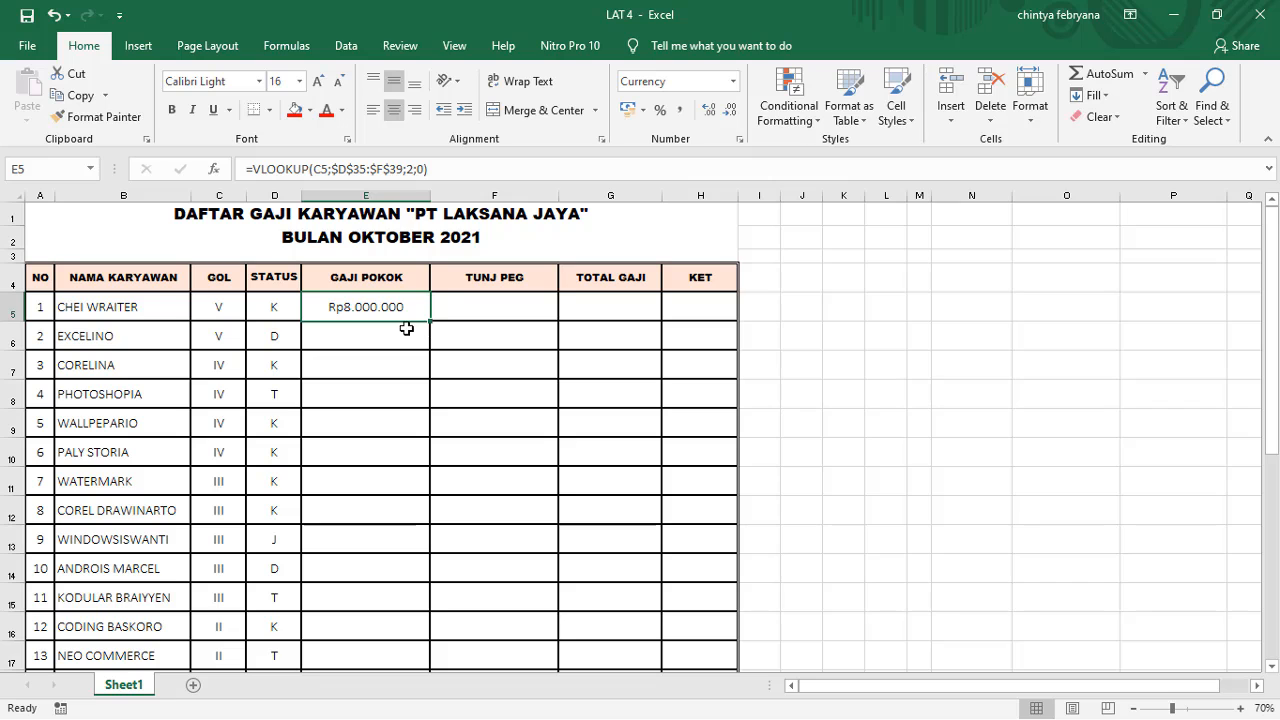
mouse_move(430, 322)
mouse_down()
mouse_move(417, 389)
mouse_move(445, 712)
mouse_move(438, 600)
mouse_up()
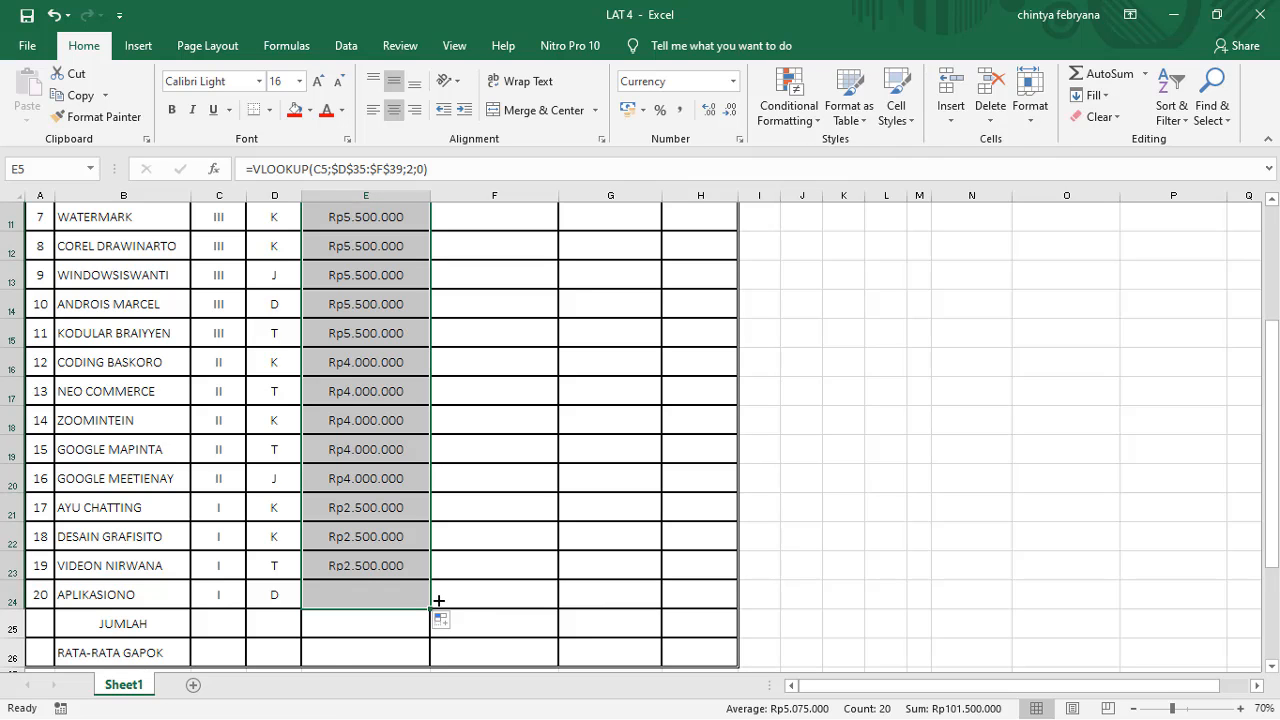
click(397, 396)
Step: Start a VLOOKUP formula in the first TUNJ PEG cell, F5, with C5 as the lookup value
scroll(454, 520, up, 4)
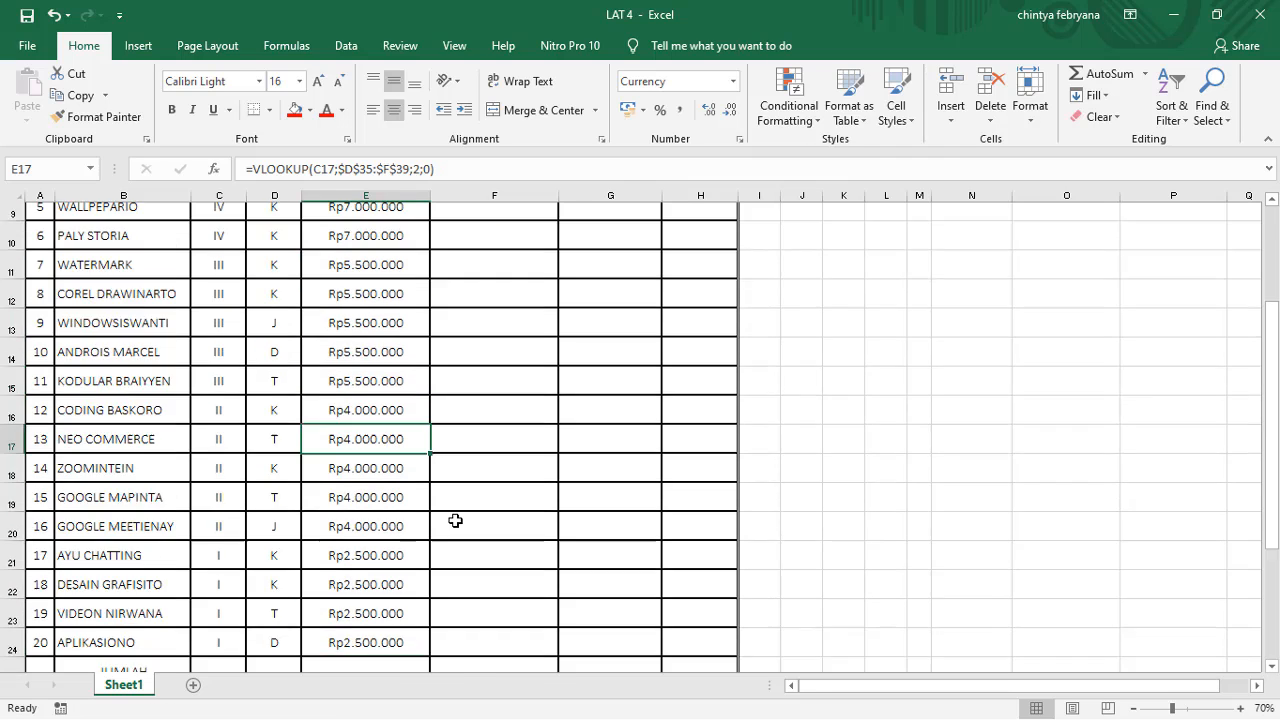
click(500, 302)
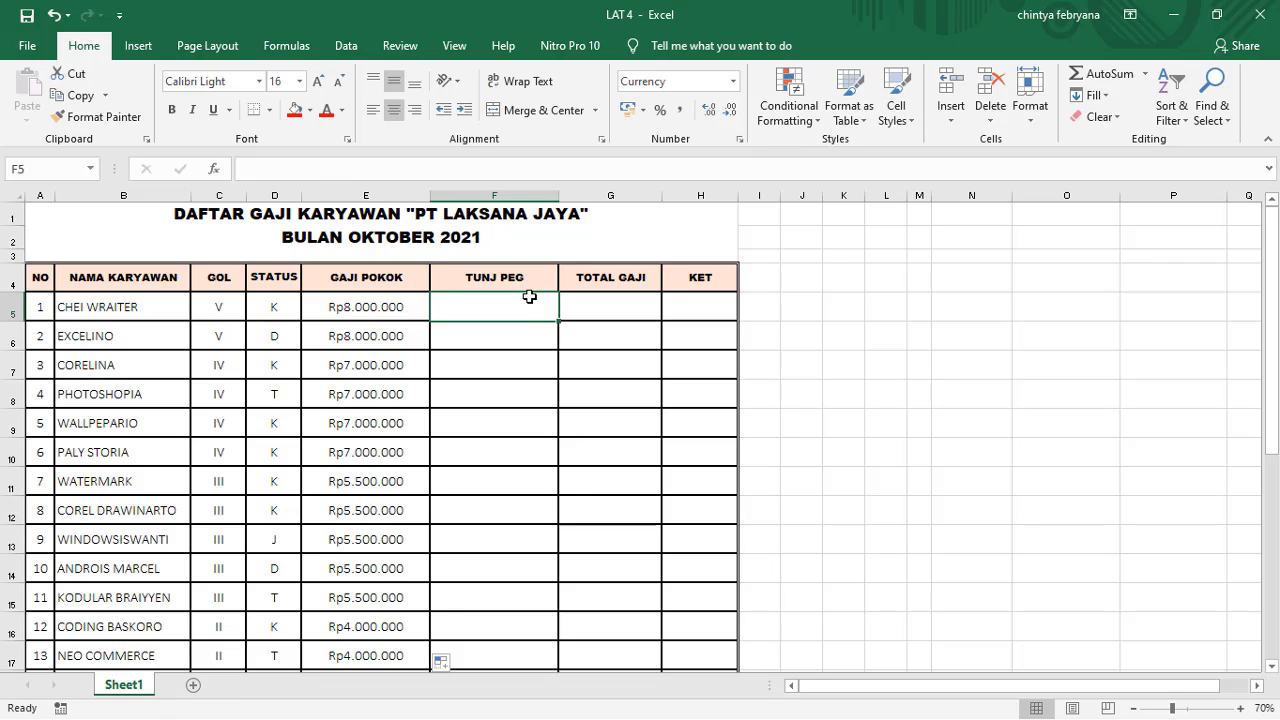
text(=)
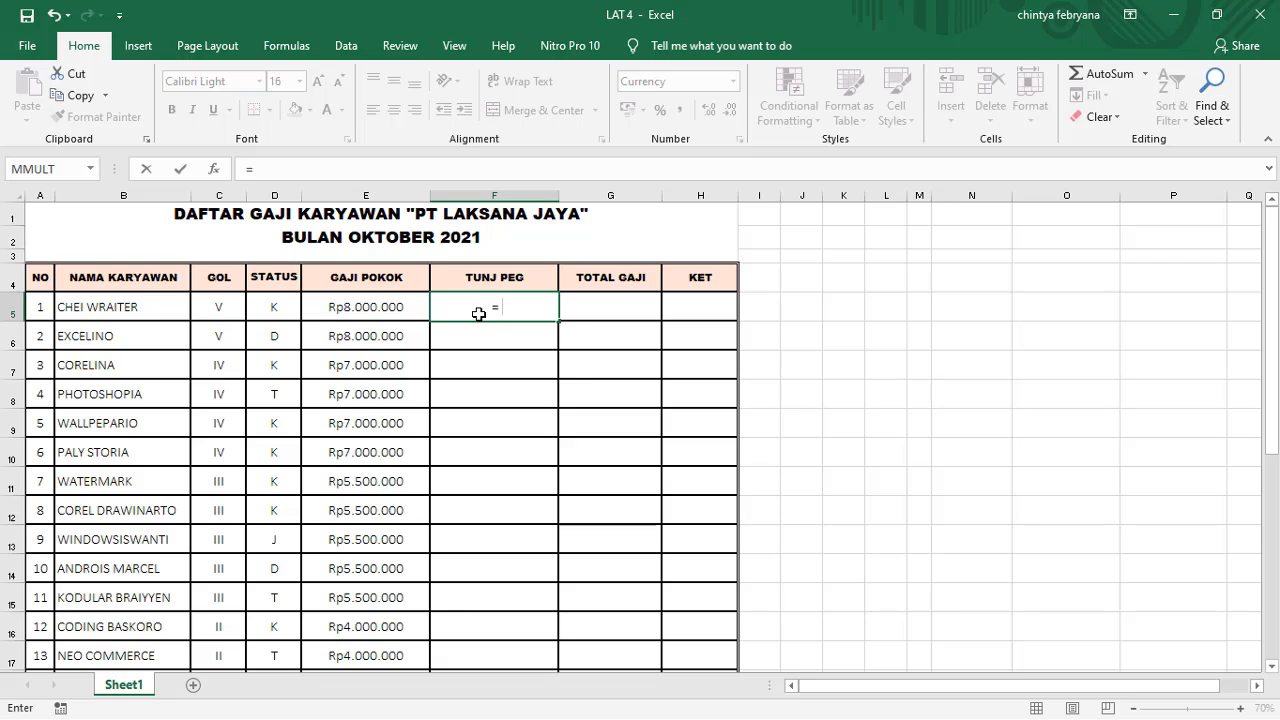
text(V)
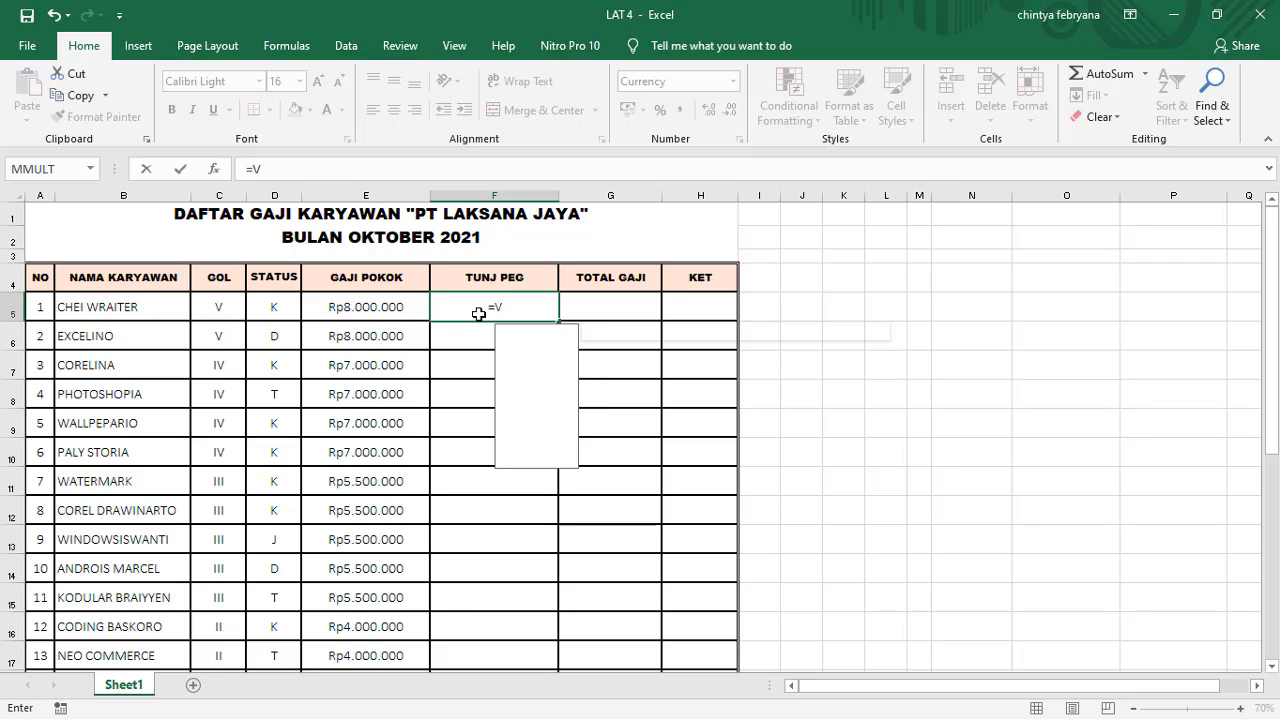
text(LOOKUP)
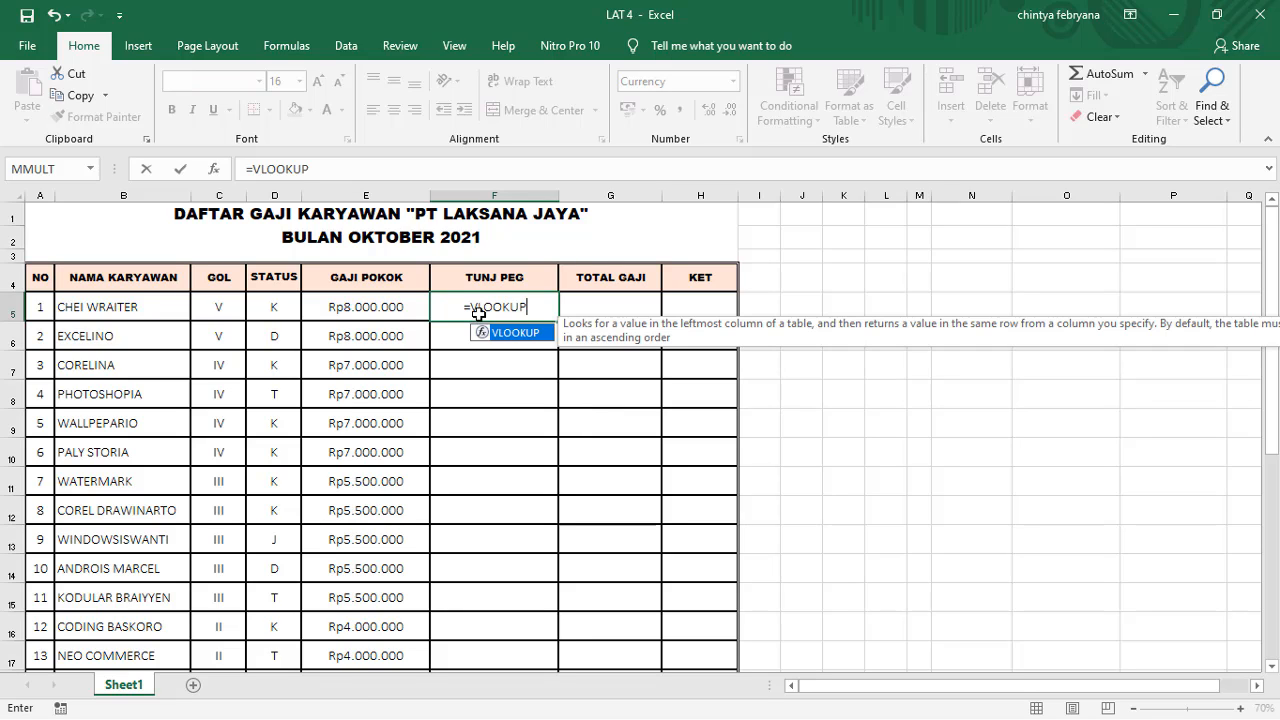
text(()
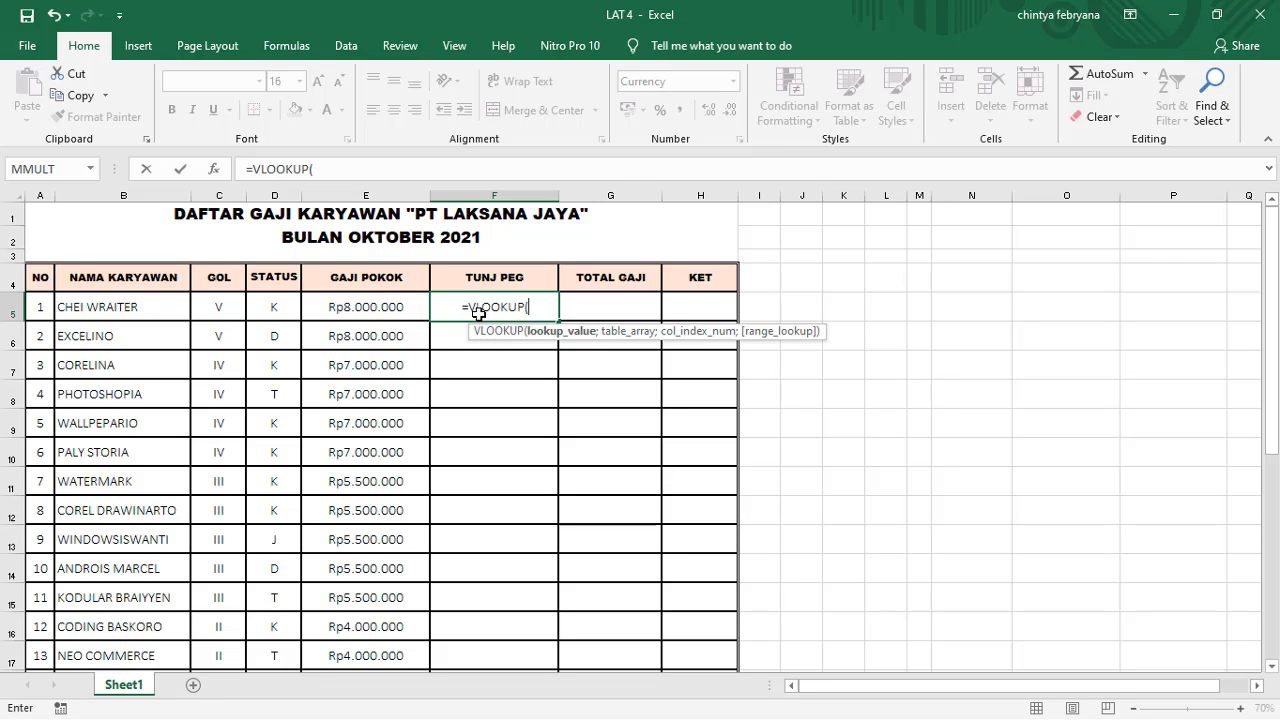
click(227, 313)
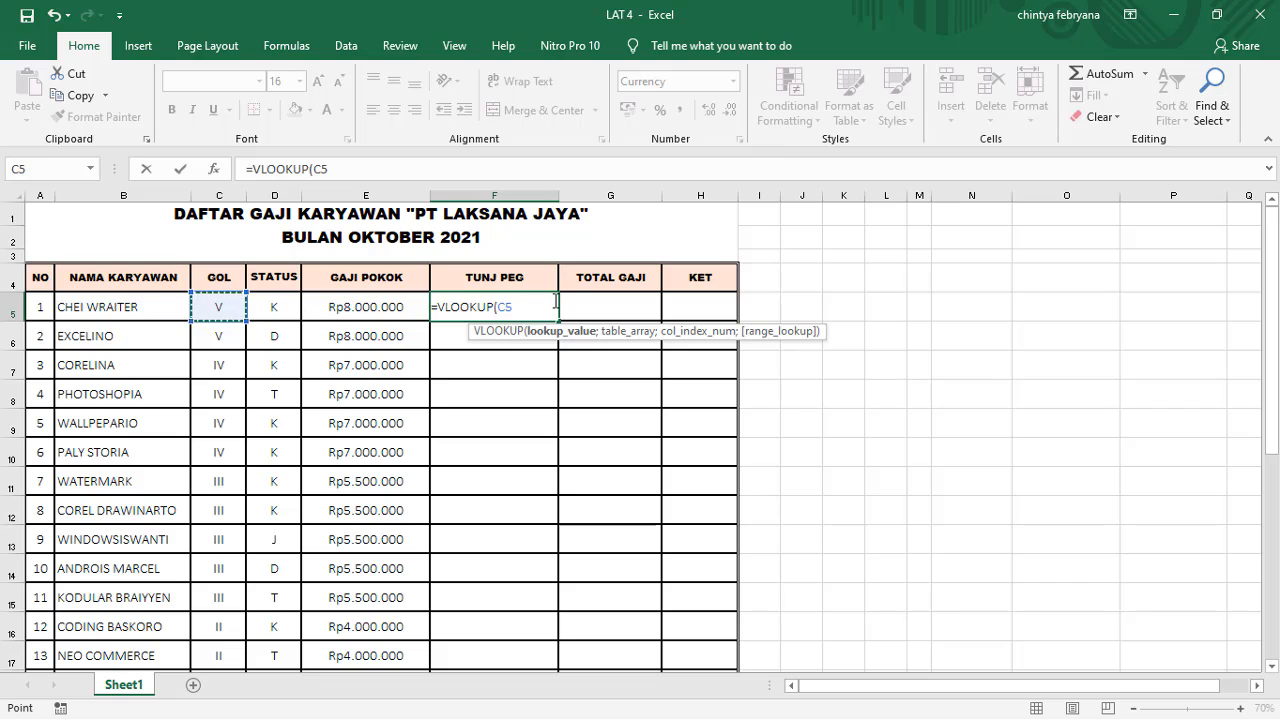
text(;)
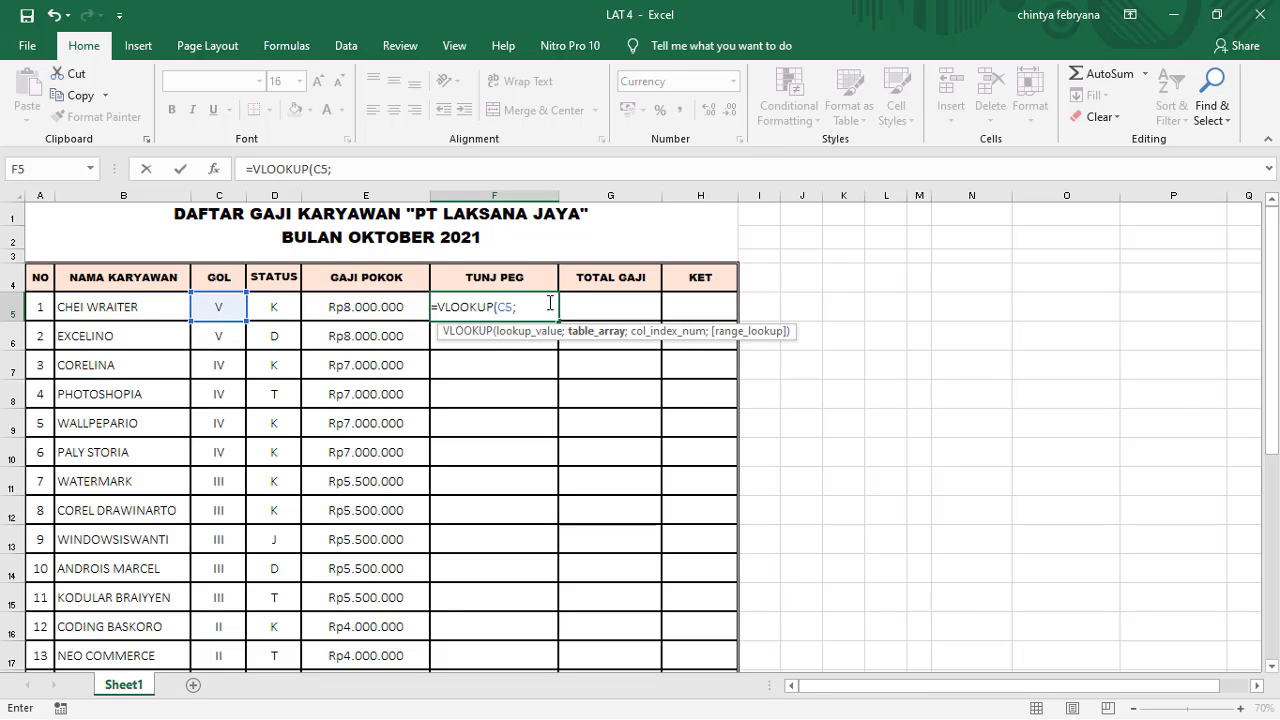
Step: Enter D53:F39 as the table array of the VLOOKUP formula in F5
scroll(543, 320, down, 6)
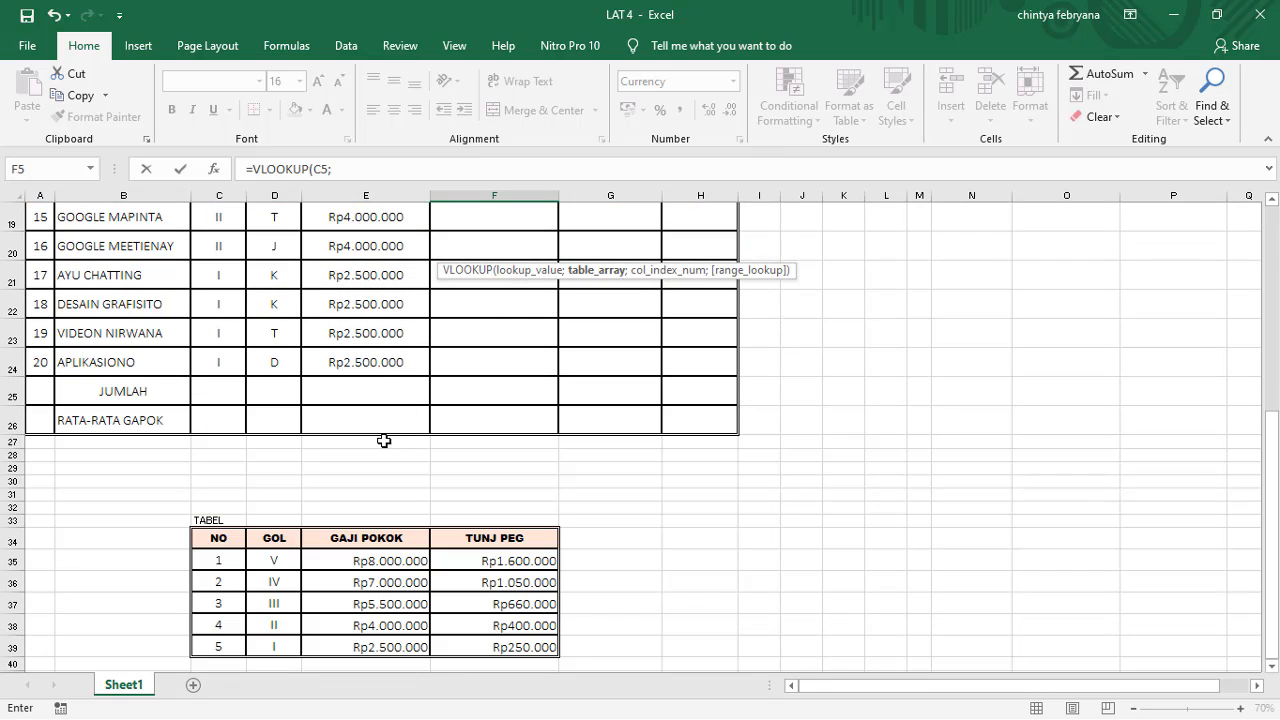
click(368, 169)
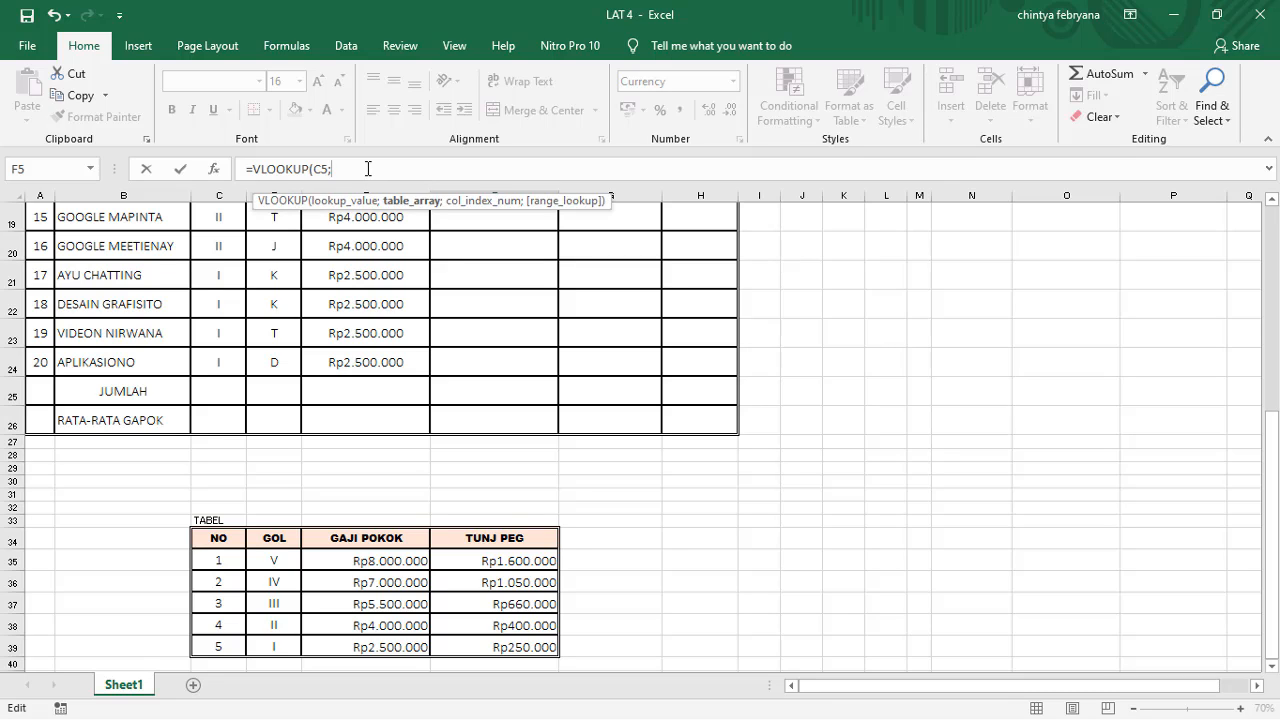
text(D53:F3)
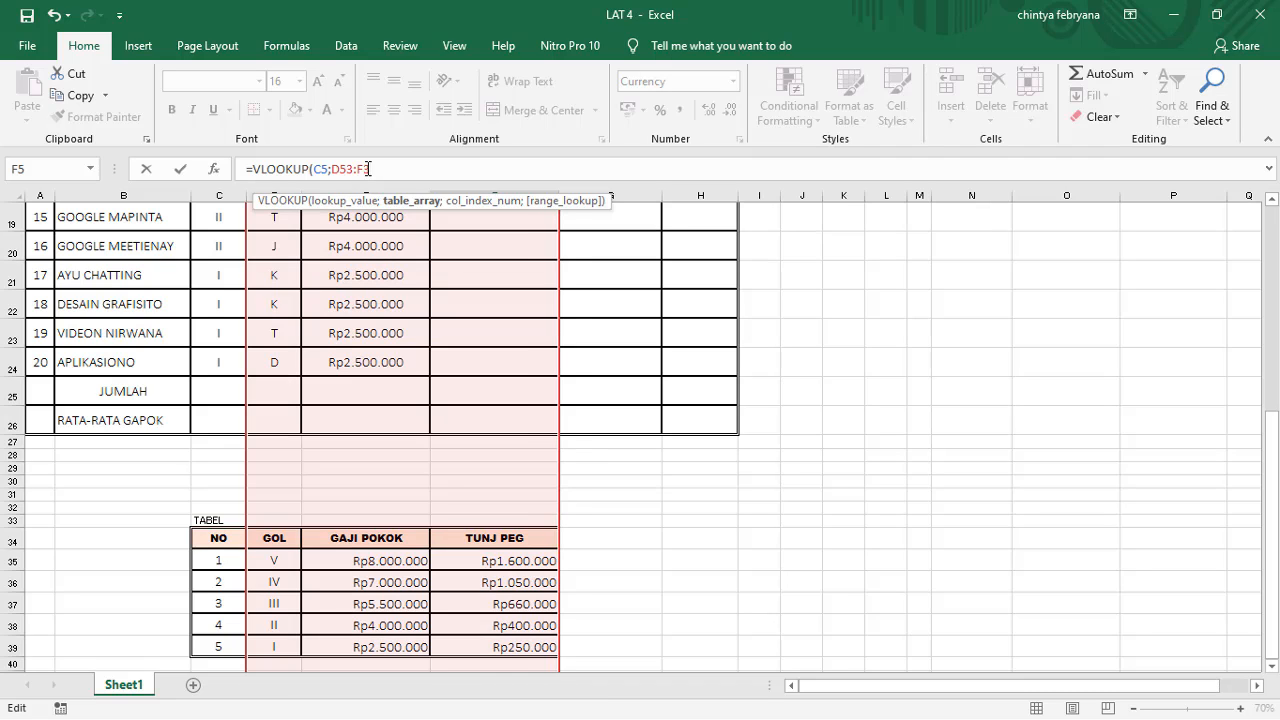
text(9)
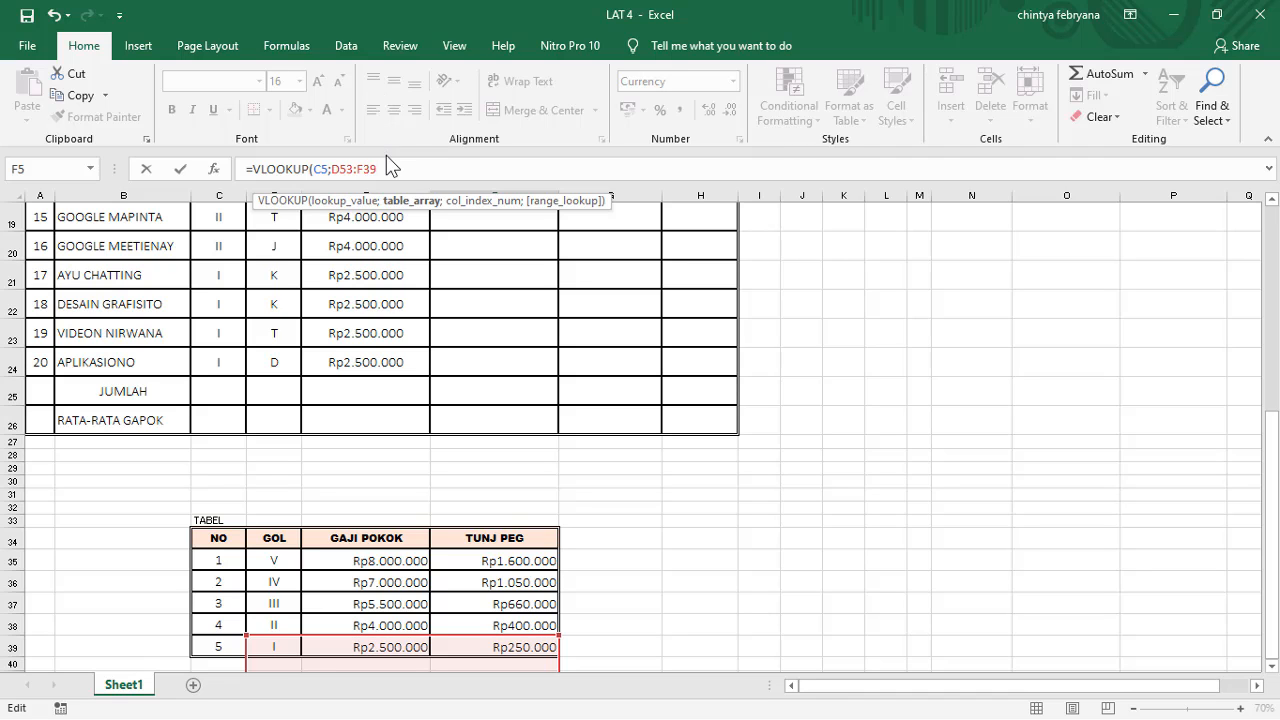
Step: Make the table array reference in the F5 formula absolute and add the separator for the next argument
drag(377, 169, 332, 169)
key(F4)
click(417, 170)
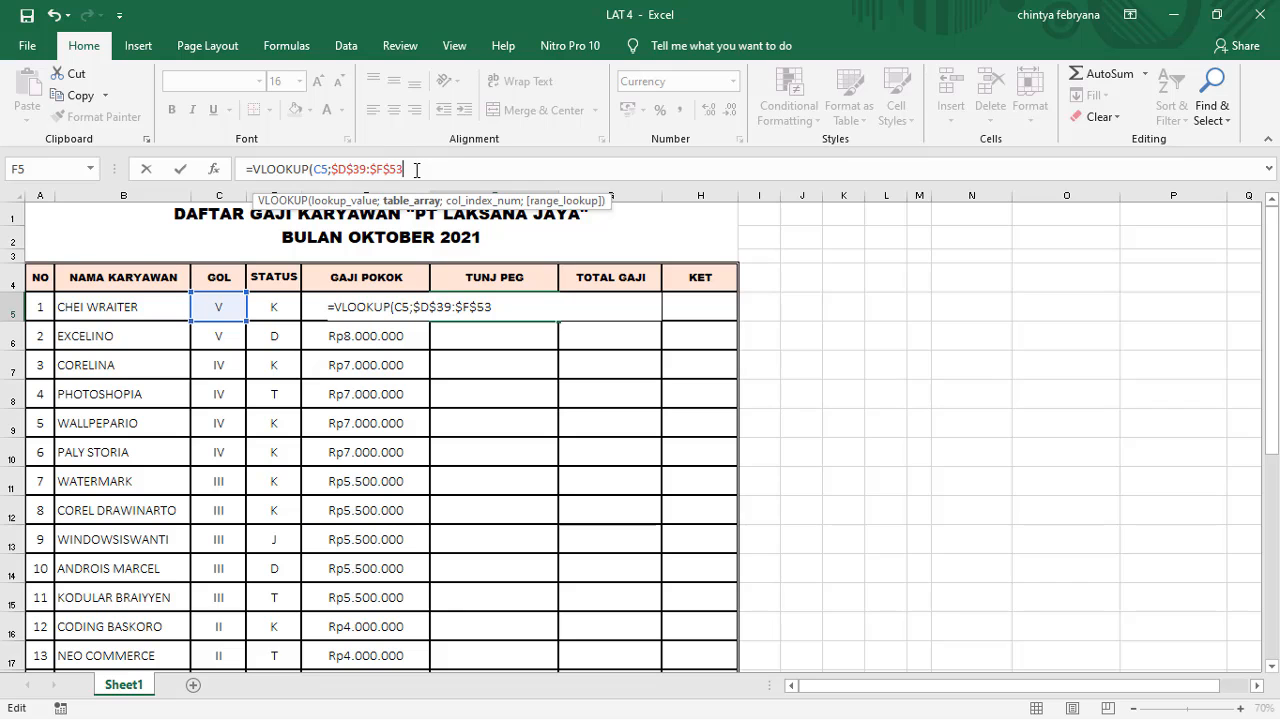
text(;)
Step: Correct the table array in the F5 formula to $D$35:$F$39 so it covers the reference table
scroll(463, 249, down, 4)
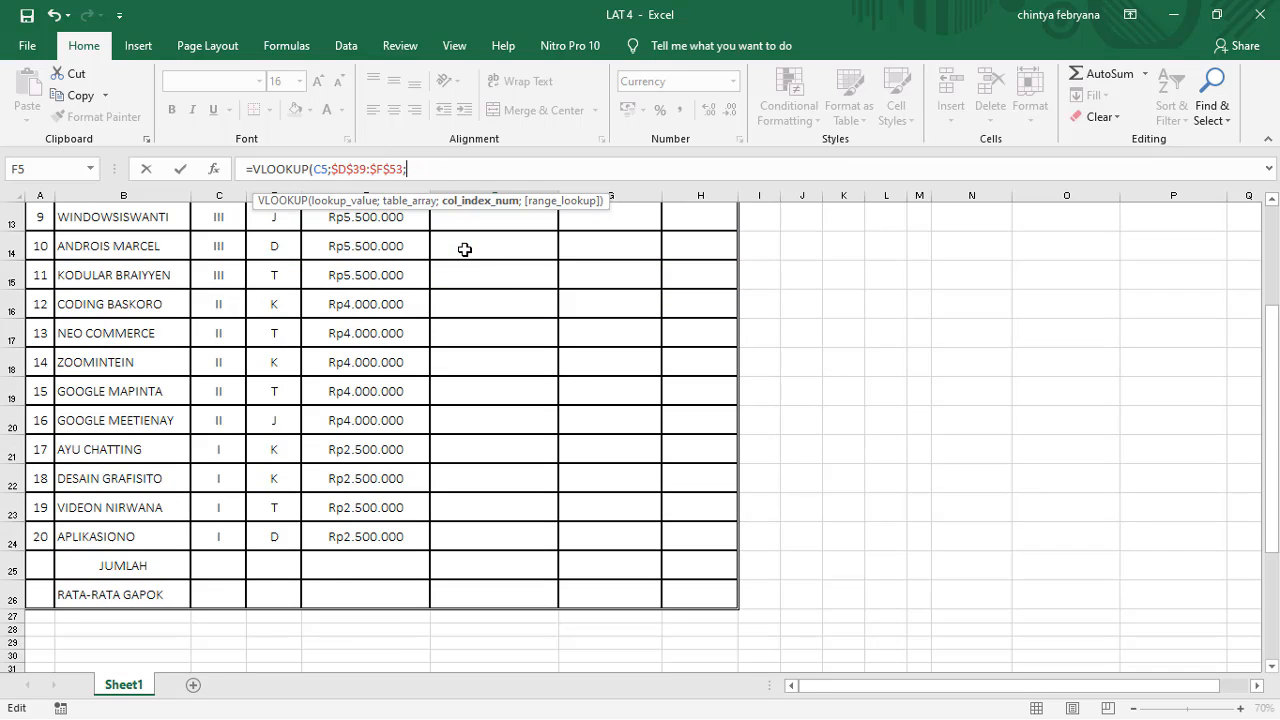
scroll(480, 270, up, 4)
scroll(537, 355, down, 7)
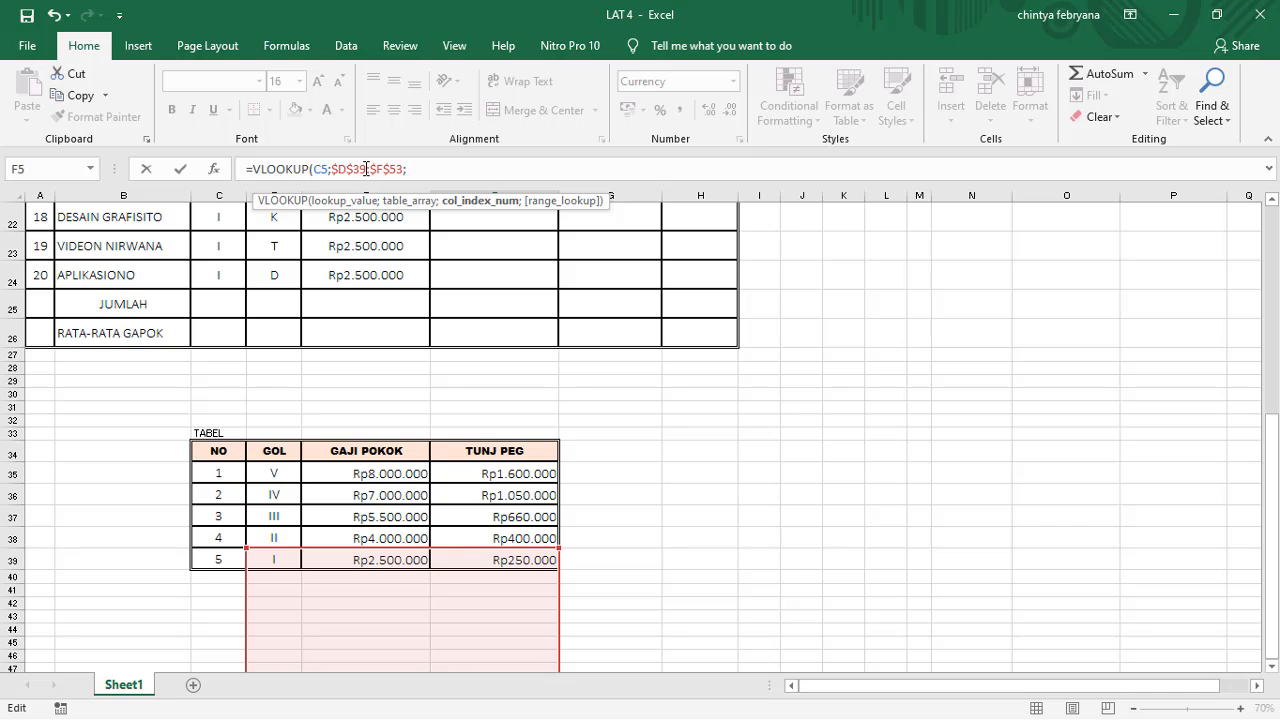
click(368, 169)
key(BackSpace)
text(5)
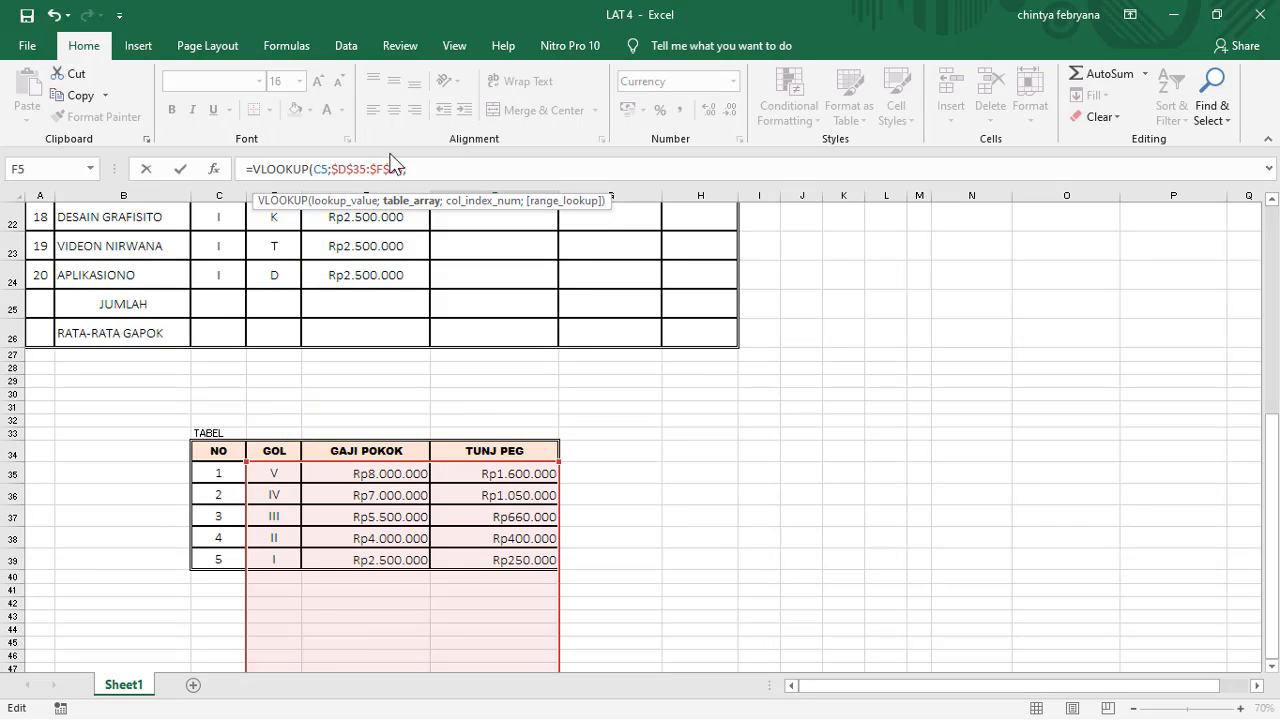
key(BackSpace)
key(BackSpace)
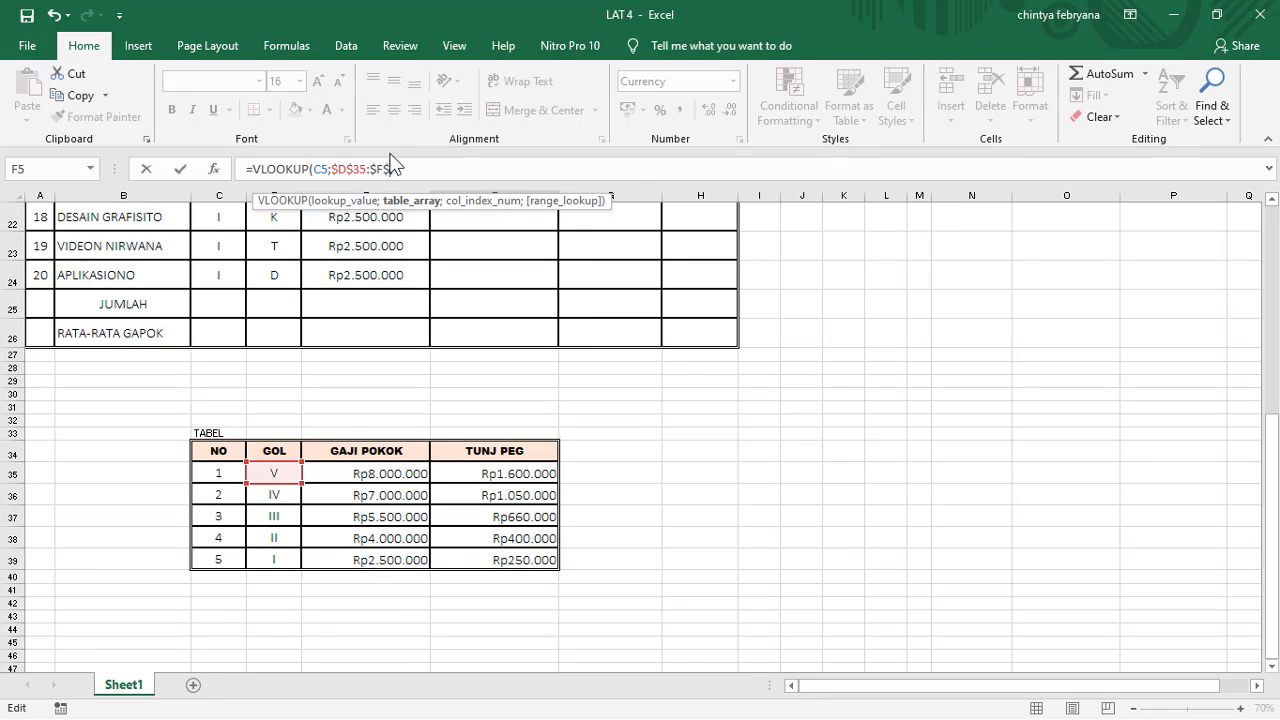
text(39)
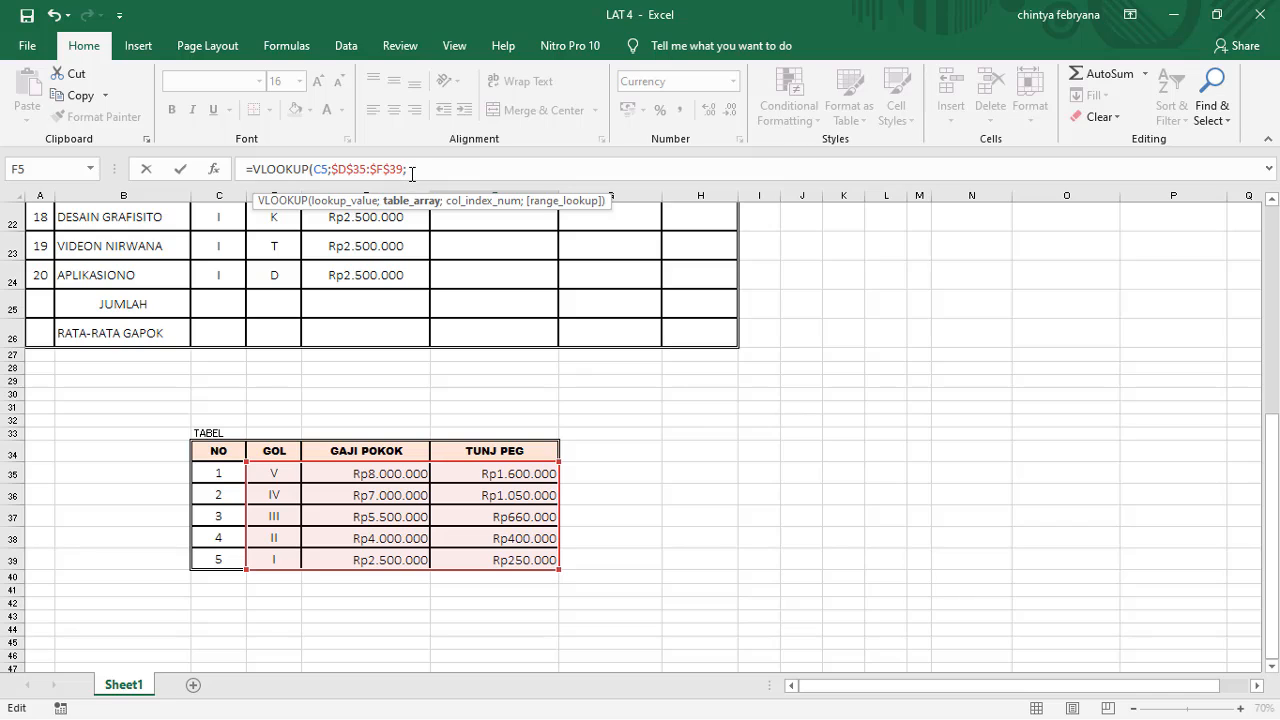
text(;)
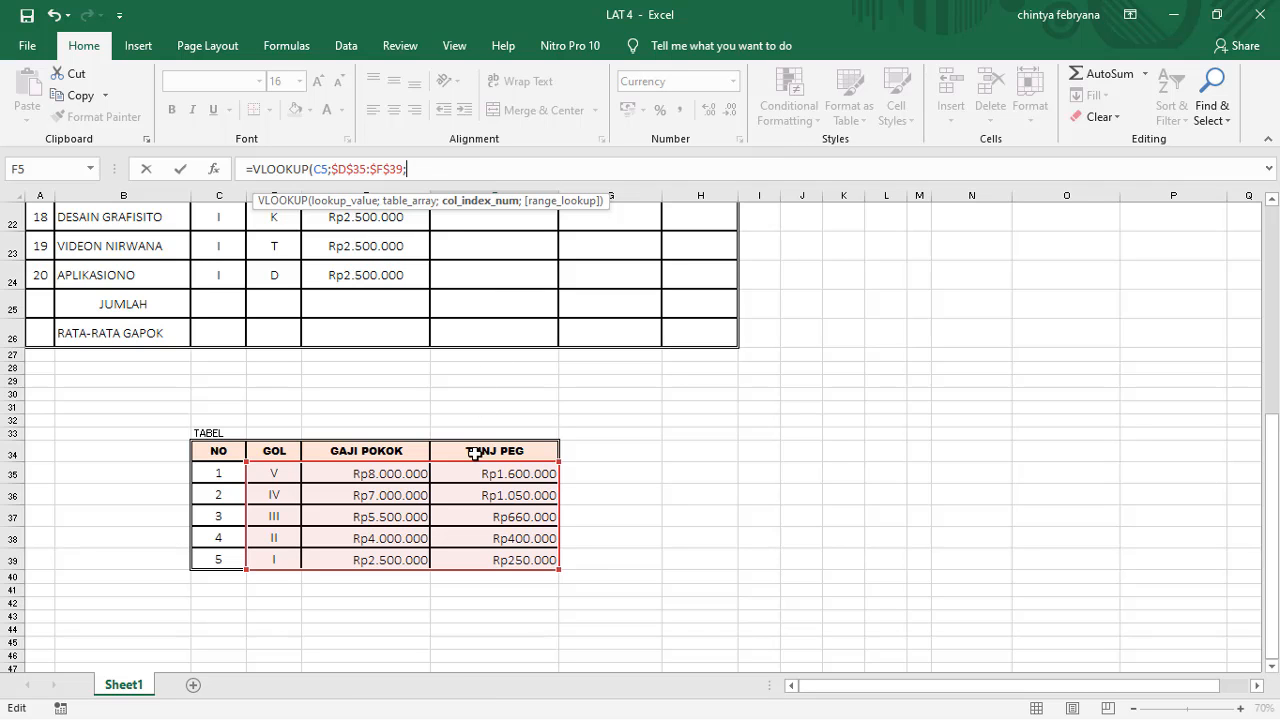
Step: Complete the VLOOKUP formula in F5 with column index 3 and range lookup 0
scroll(495, 420, up, 7)
scroll(505, 410, down, 7)
text(3;0)
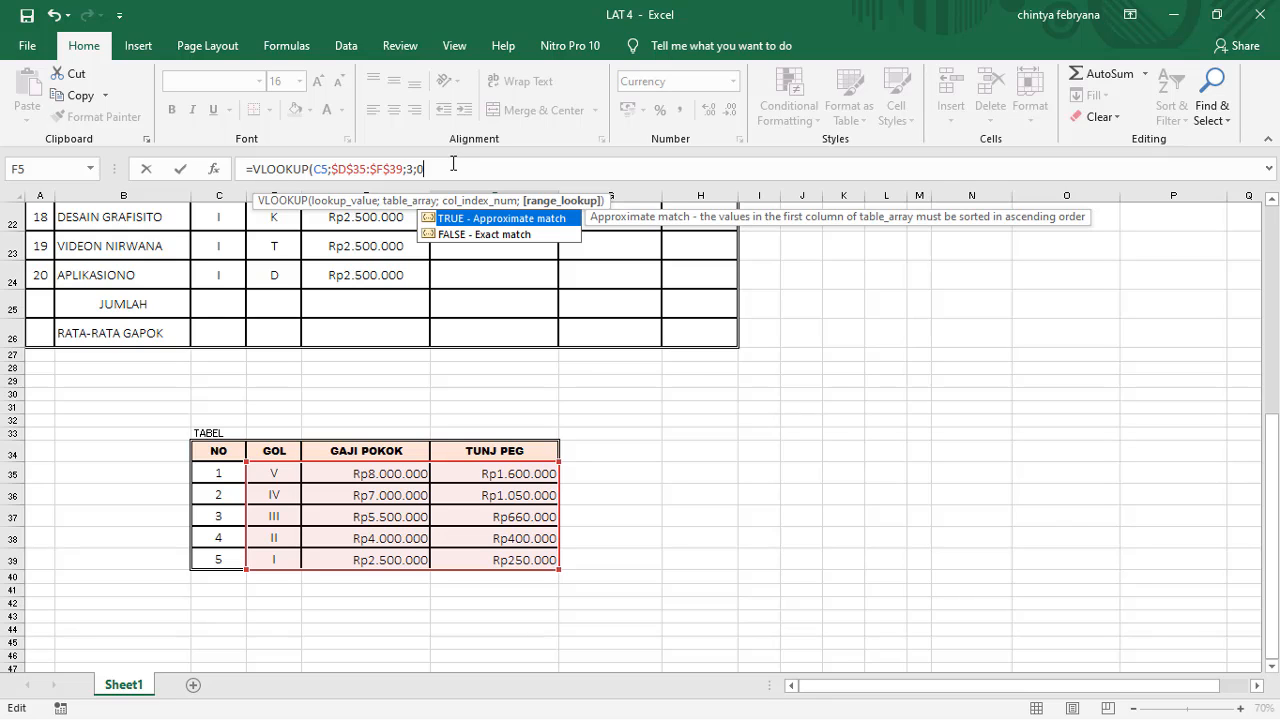
text())
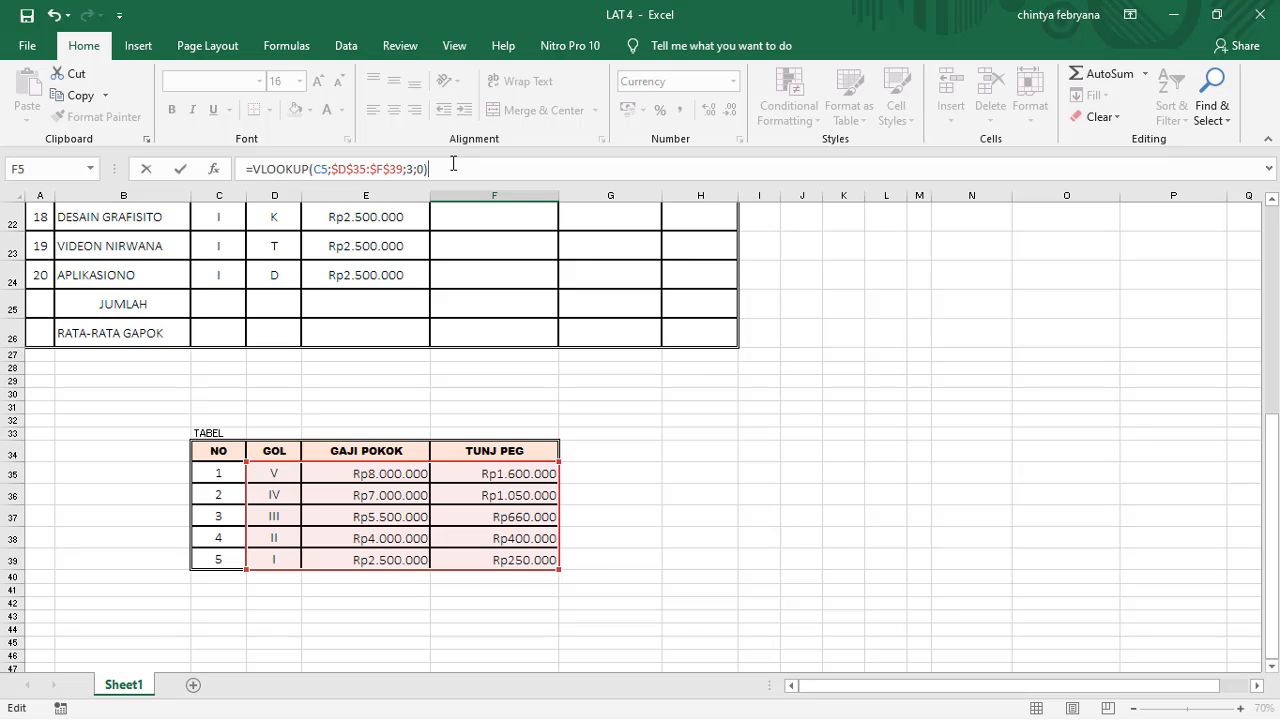
key(Return)
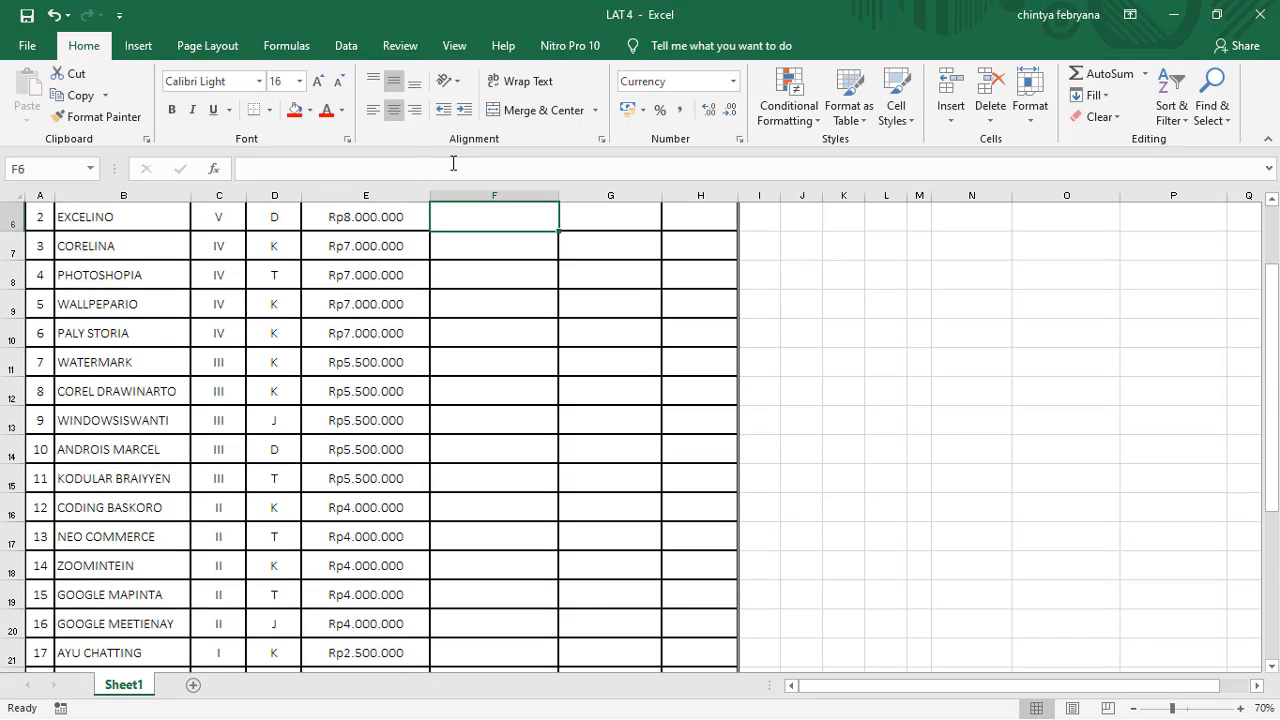
Step: Check the F5 result against the reference table and fill the TUNJ PEG formula down through F24
scroll(608, 246, up, 2)
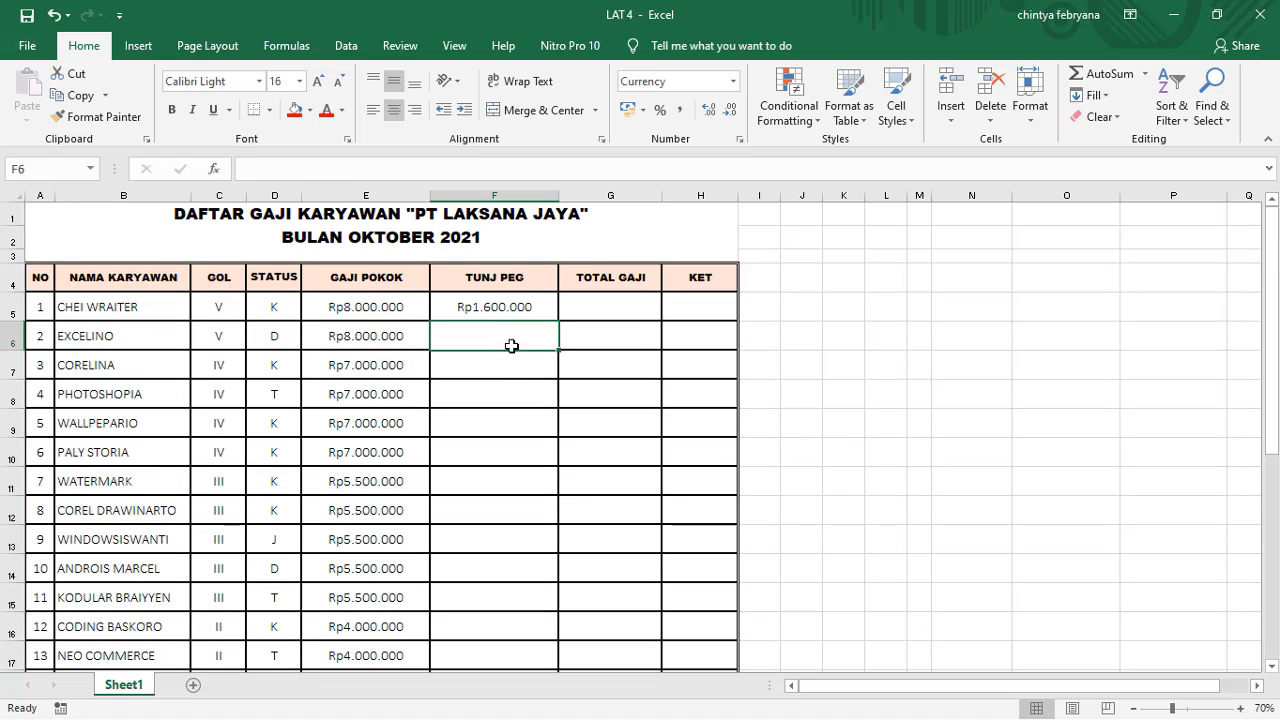
click(501, 306)
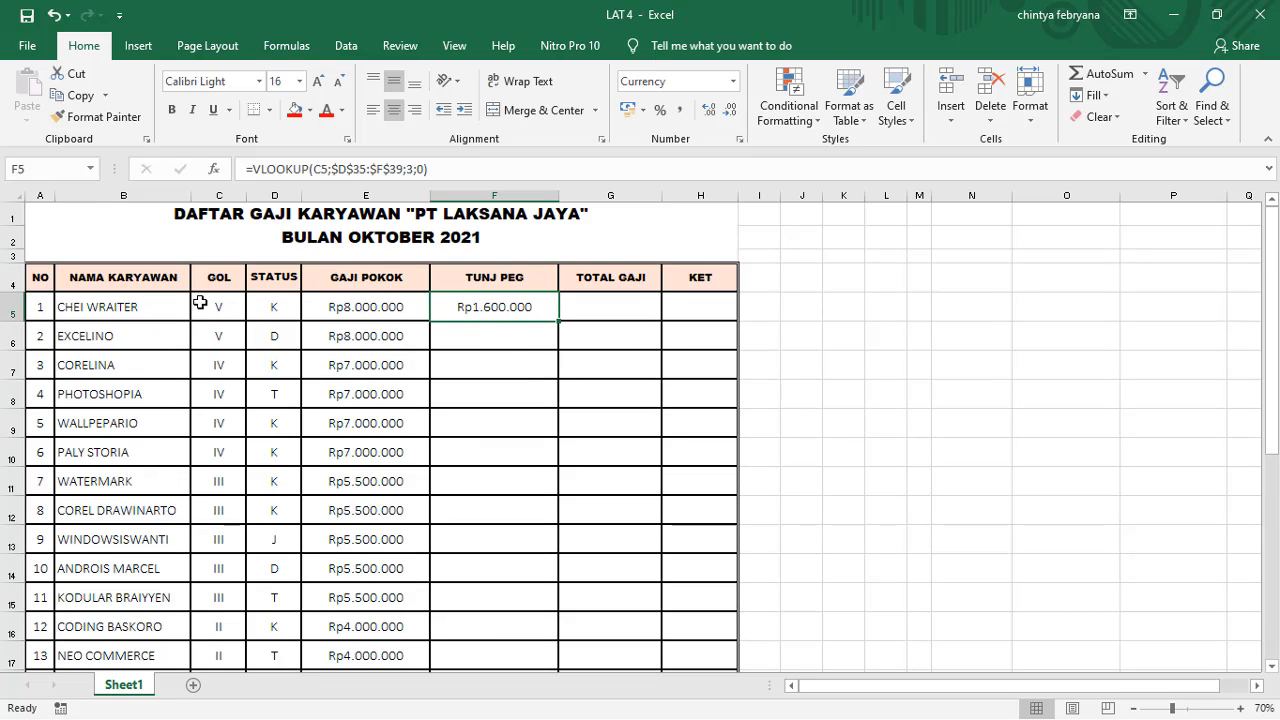
scroll(498, 397, down, 2)
scroll(500, 430, down, 9)
scroll(515, 455, up, 4)
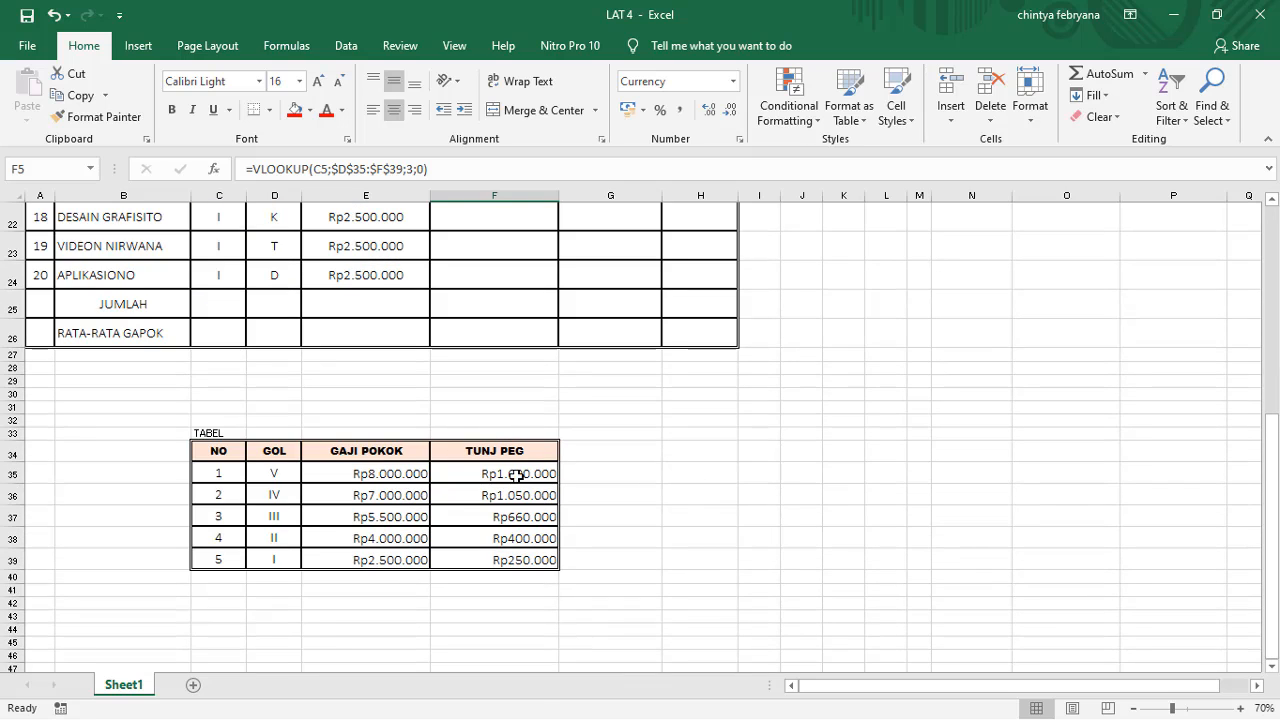
scroll(528, 359, up, 7)
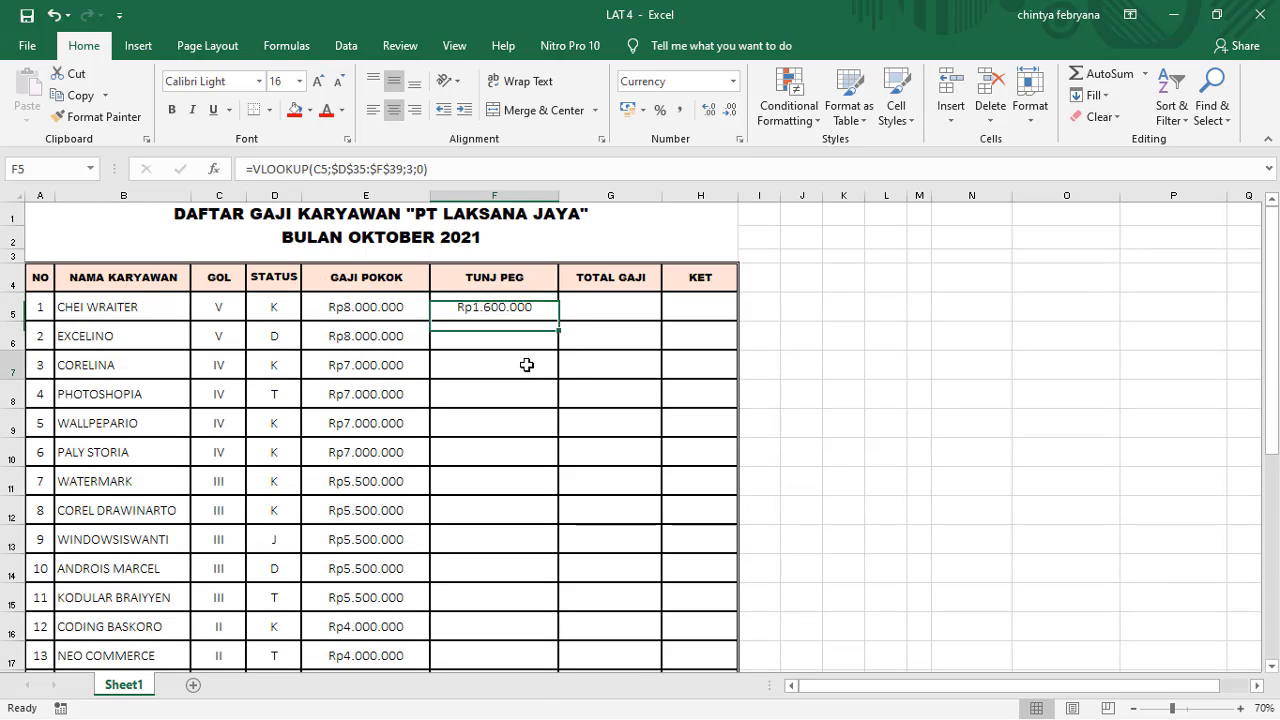
drag(563, 327, 561, 628)
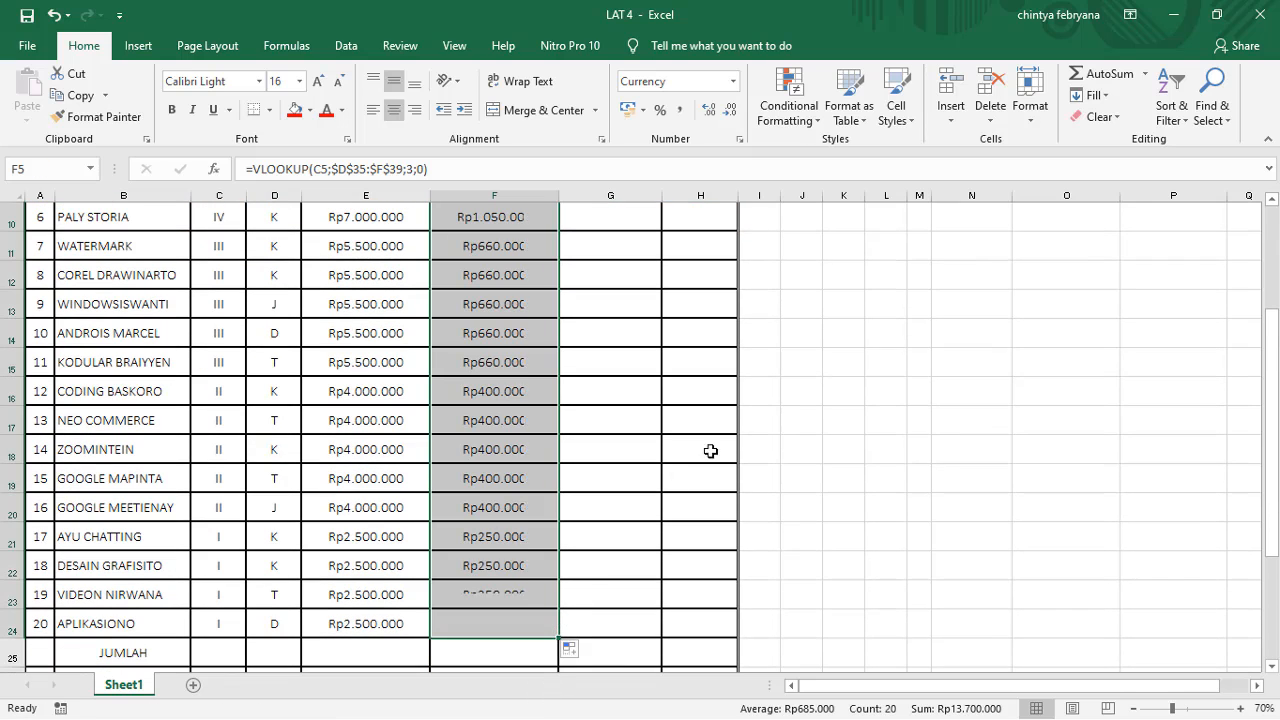
click(611, 445)
Step: Enter =SUM(E5:F5) in G5 to add GAJI POKOK and TUNJ PEG for the first employee
scroll(613, 445, up, 3)
click(614, 308)
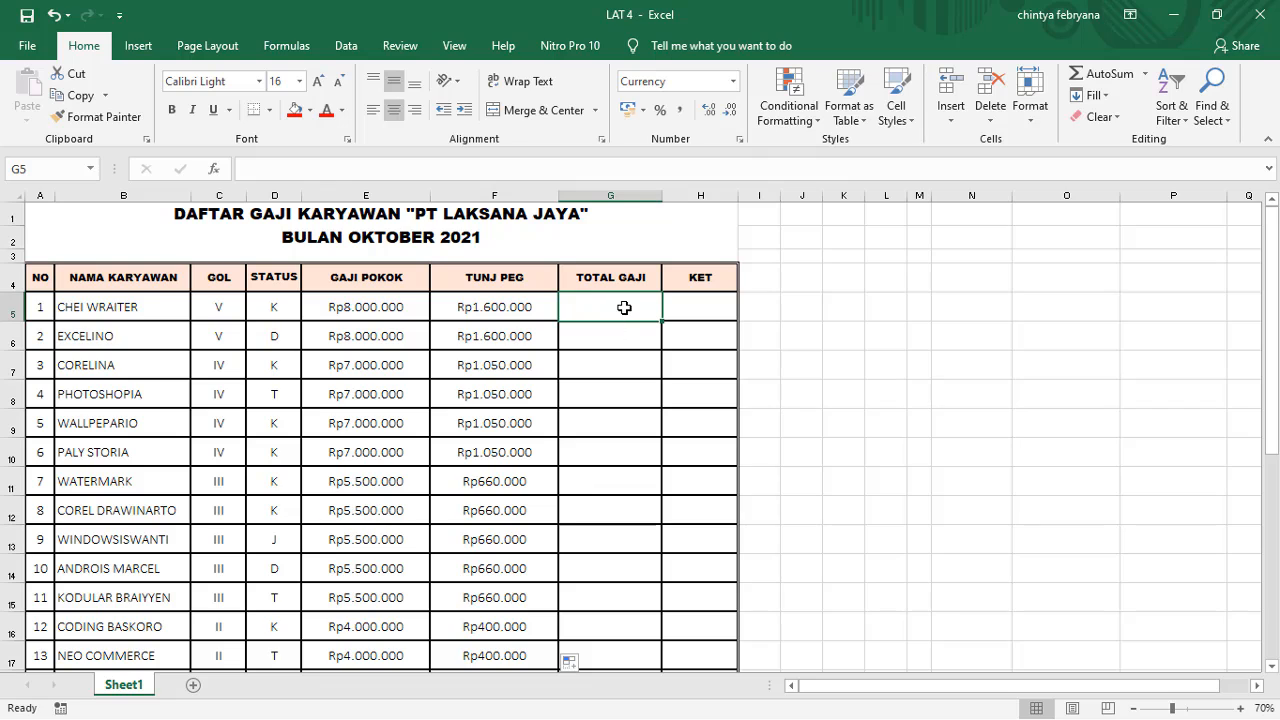
text(=SUM)
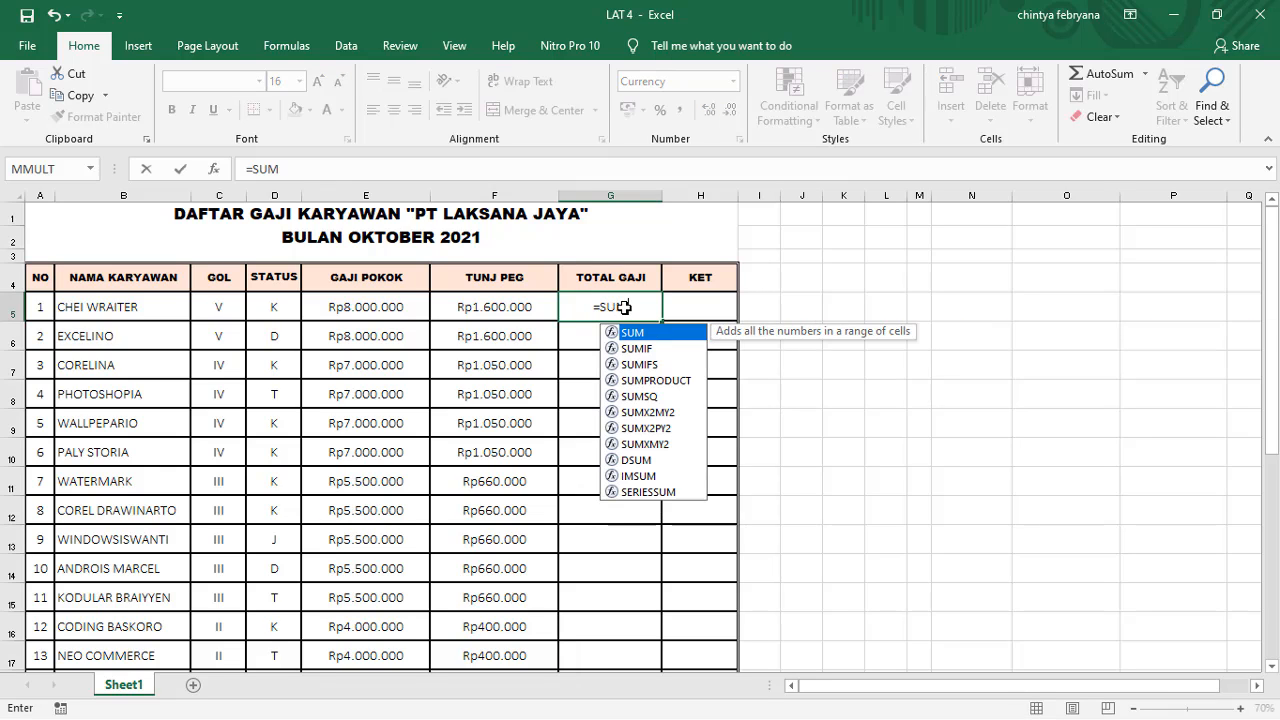
text(()
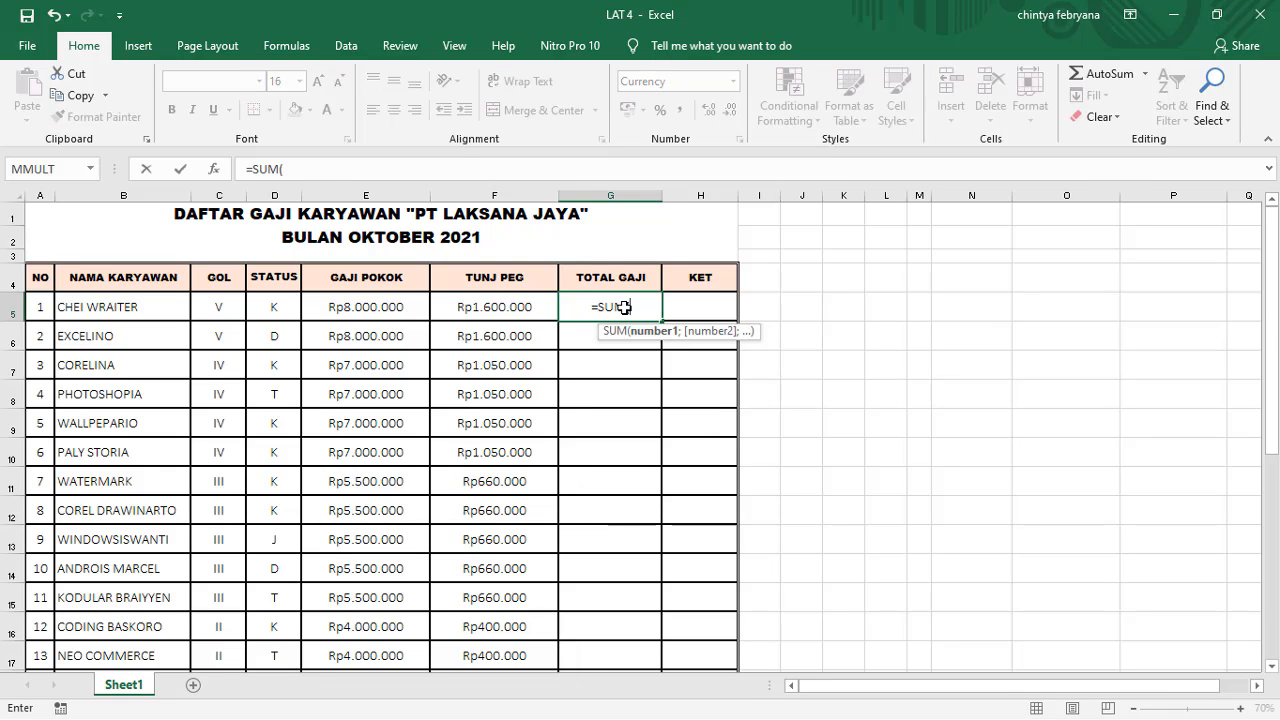
click(366, 304)
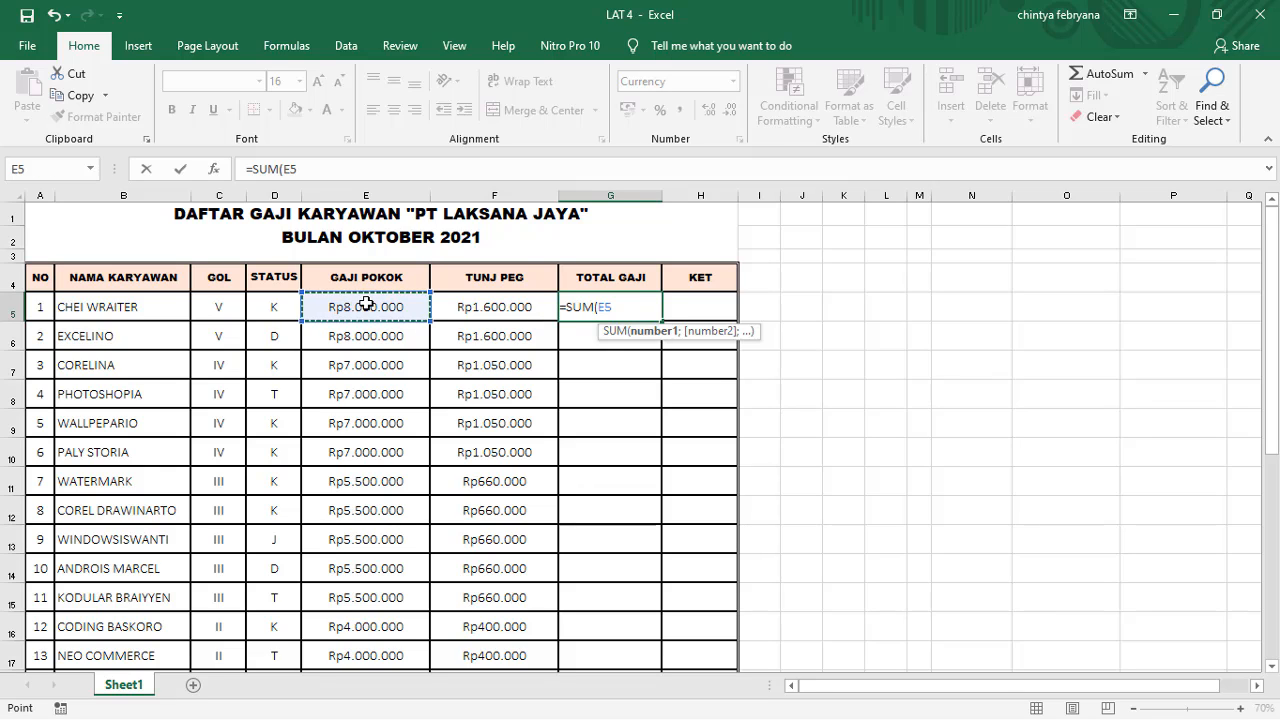
drag(366, 304, 530, 305)
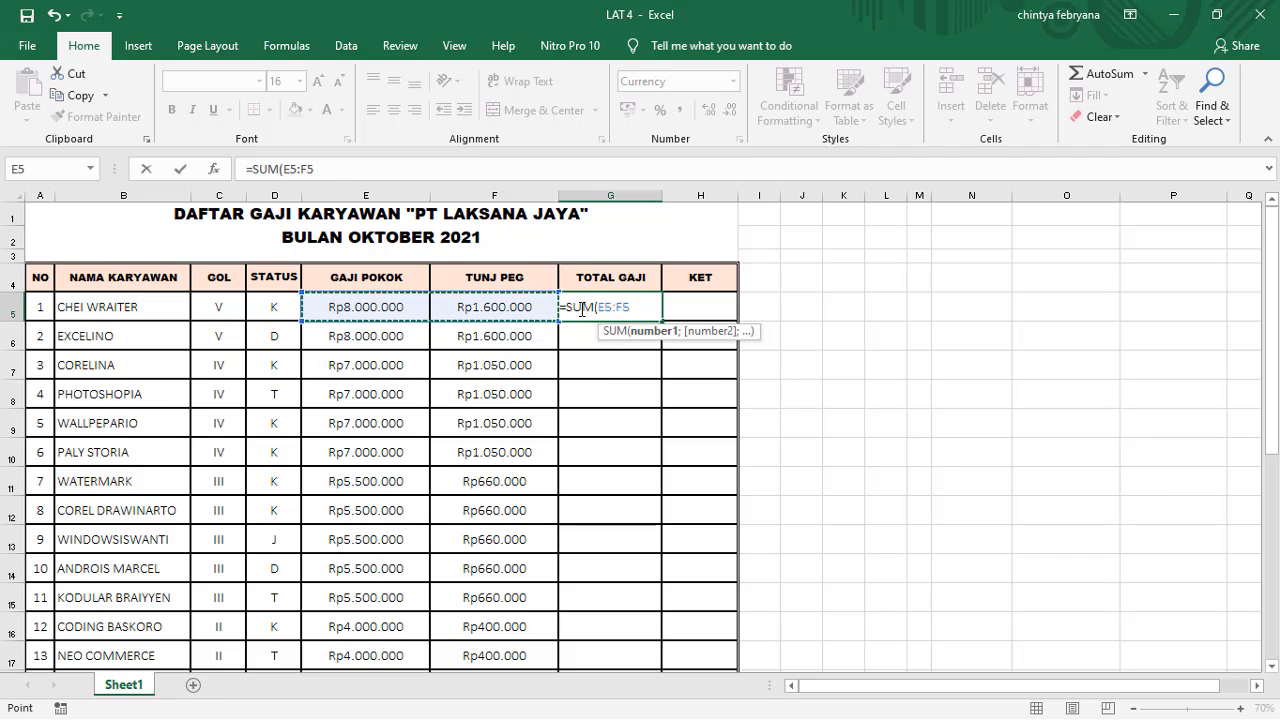
text())
key(Return)
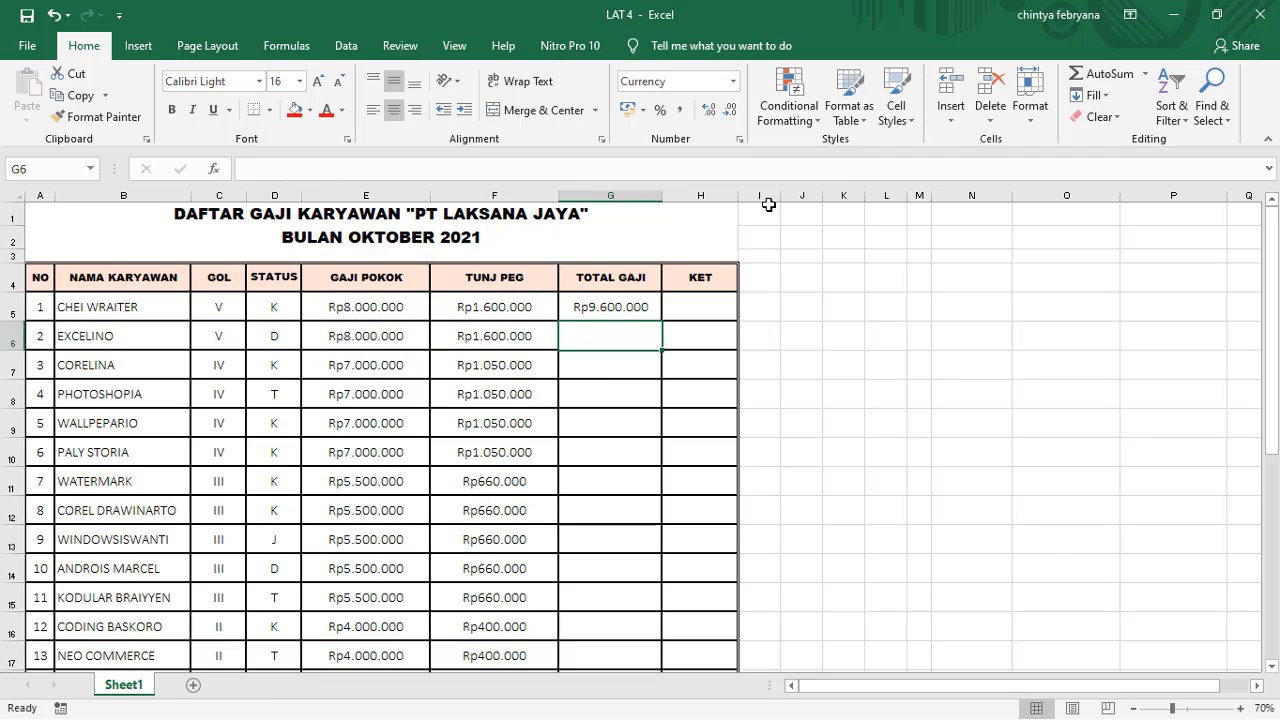
Step: Fill the TOTAL GAJI formula from G5 down through G24 and look over the filled column
click(627, 312)
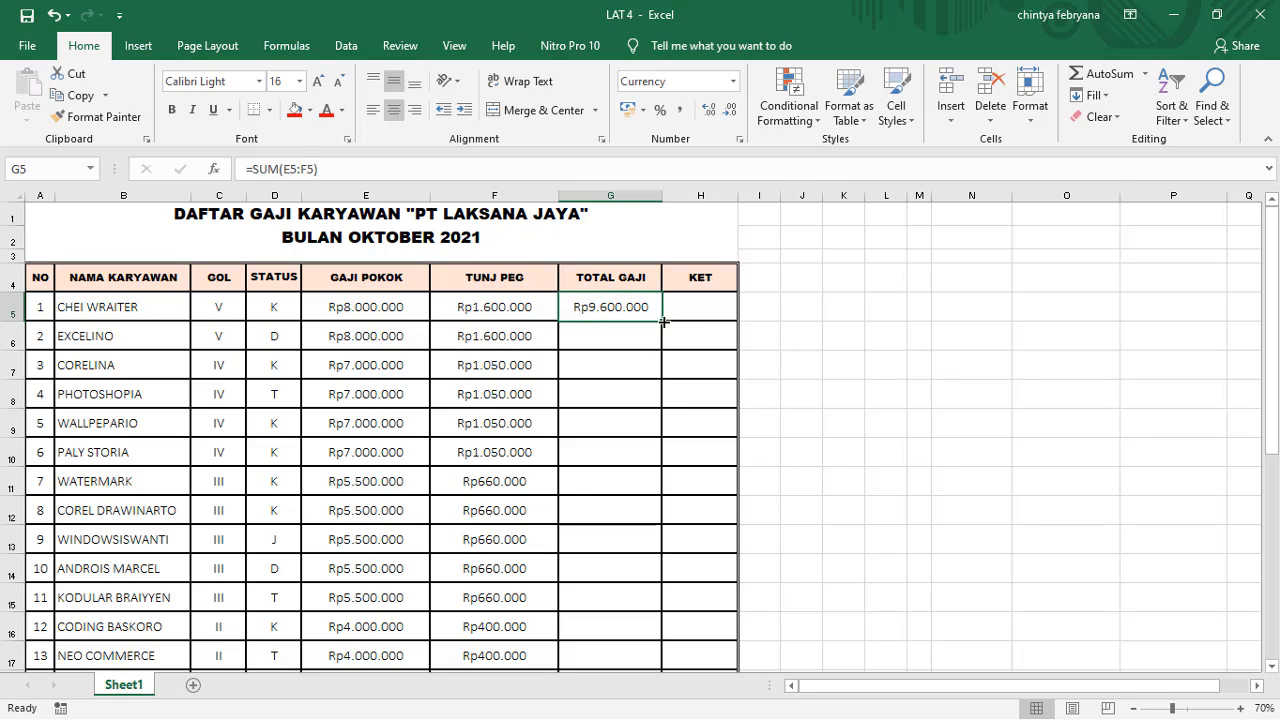
drag(663, 323, 654, 606)
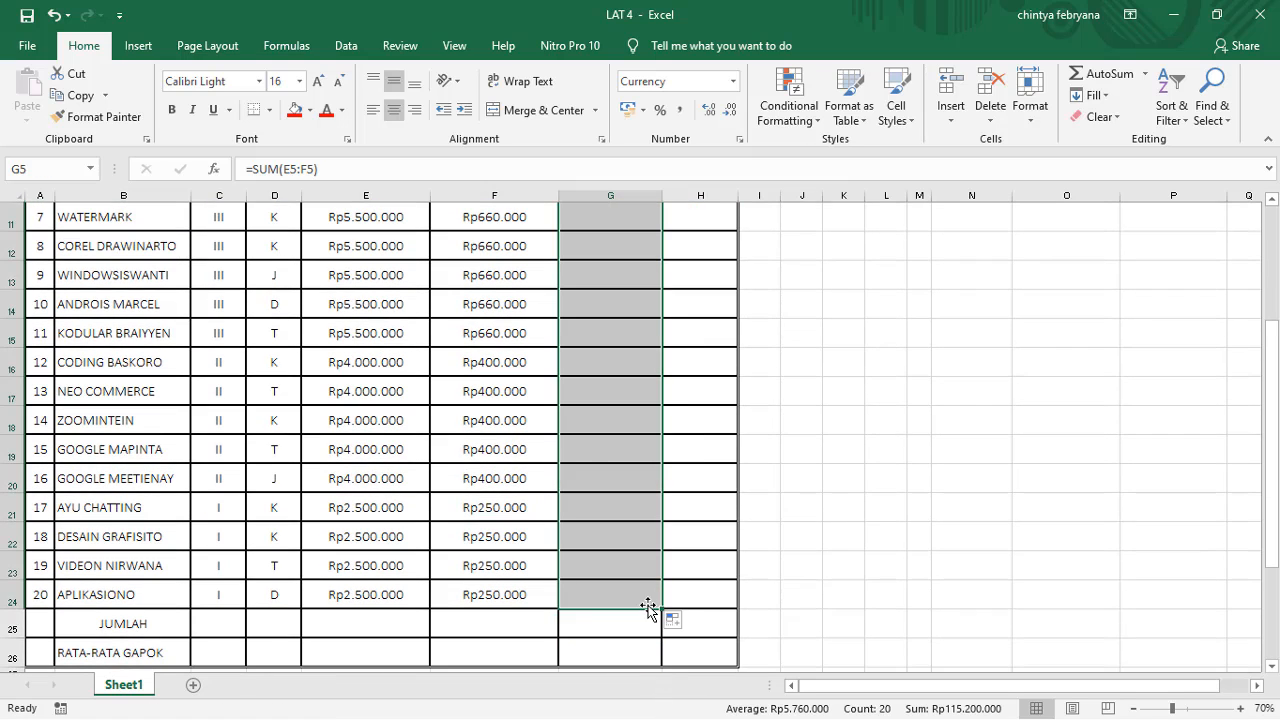
scroll(574, 480, up, 4)
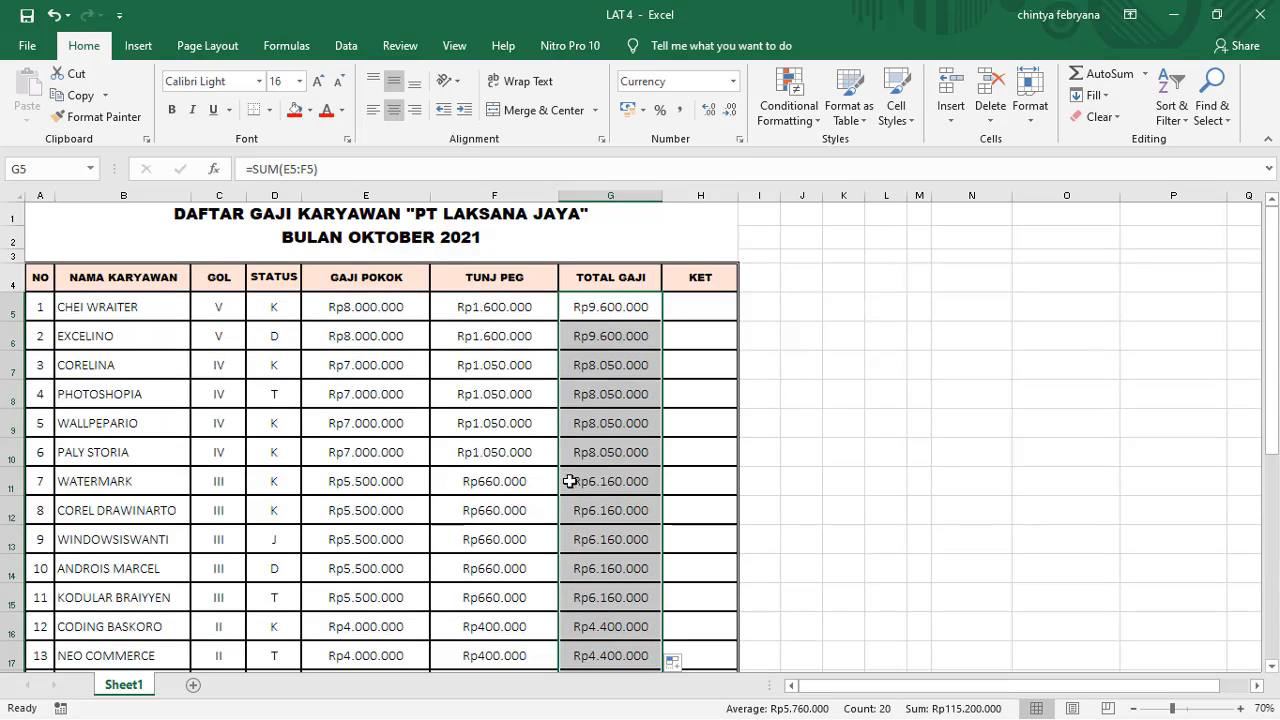
scroll(597, 480, down, 6)
scroll(625, 495, up, 6)
scroll(625, 495, up, 2)
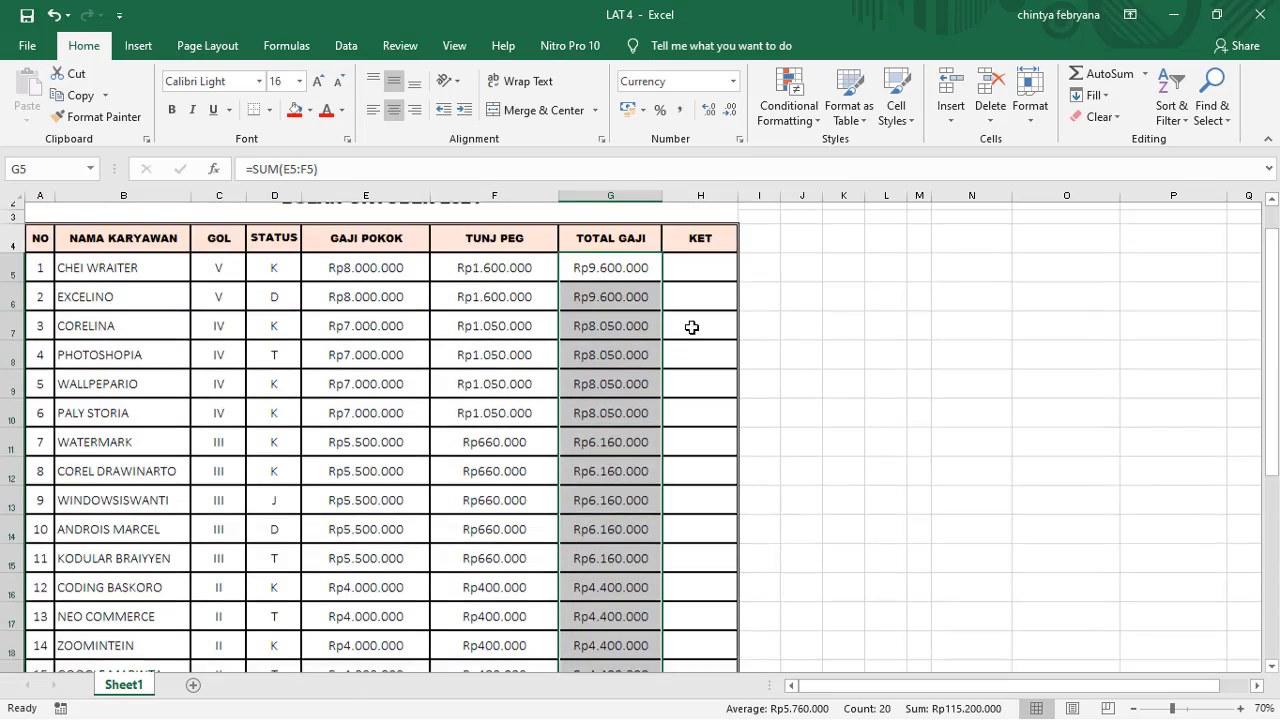
Step: Start an IF formula in H5 under KET with the STATUS cell D5 as the start of its logical test
click(708, 316)
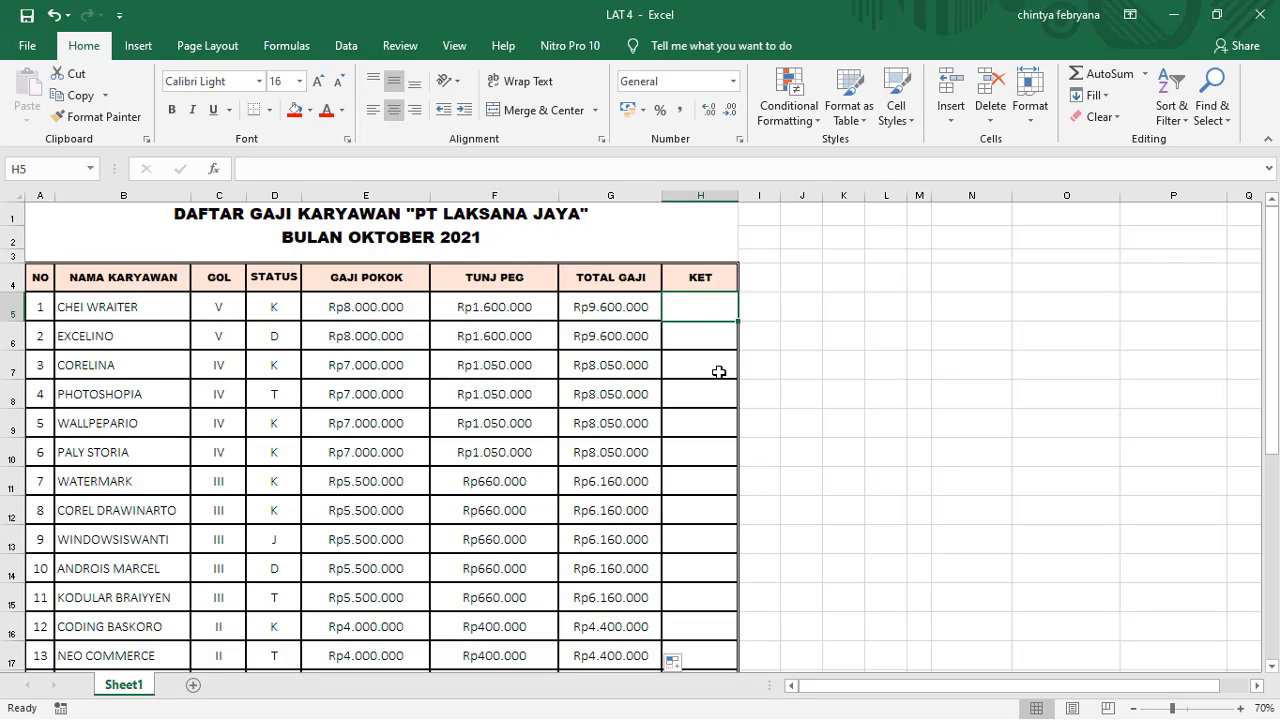
click(718, 370)
click(715, 311)
text(=IF)
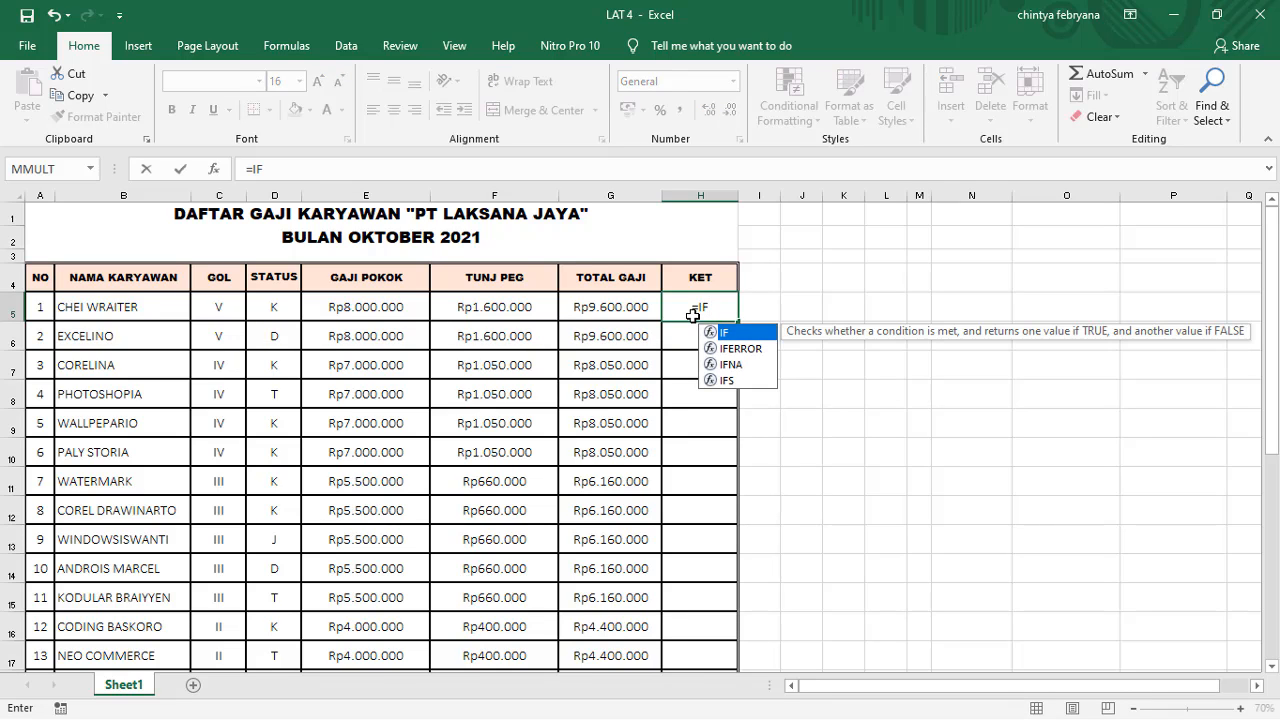
text(()
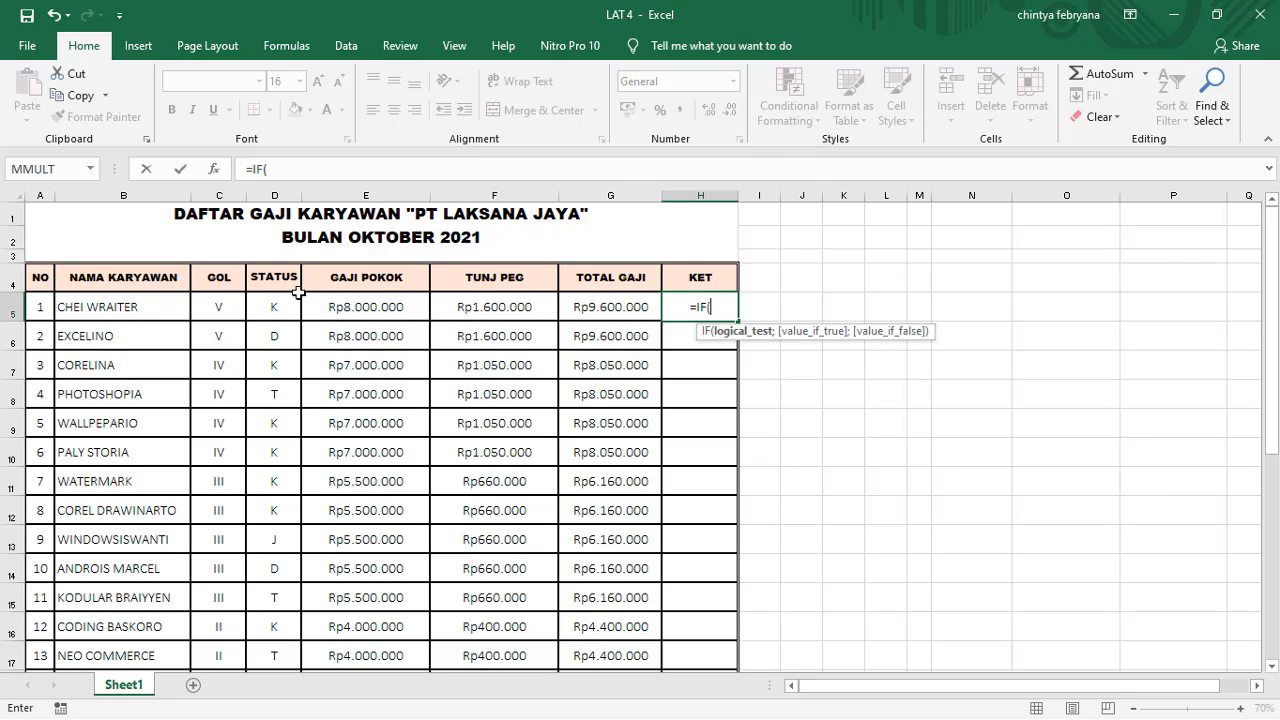
click(272, 313)
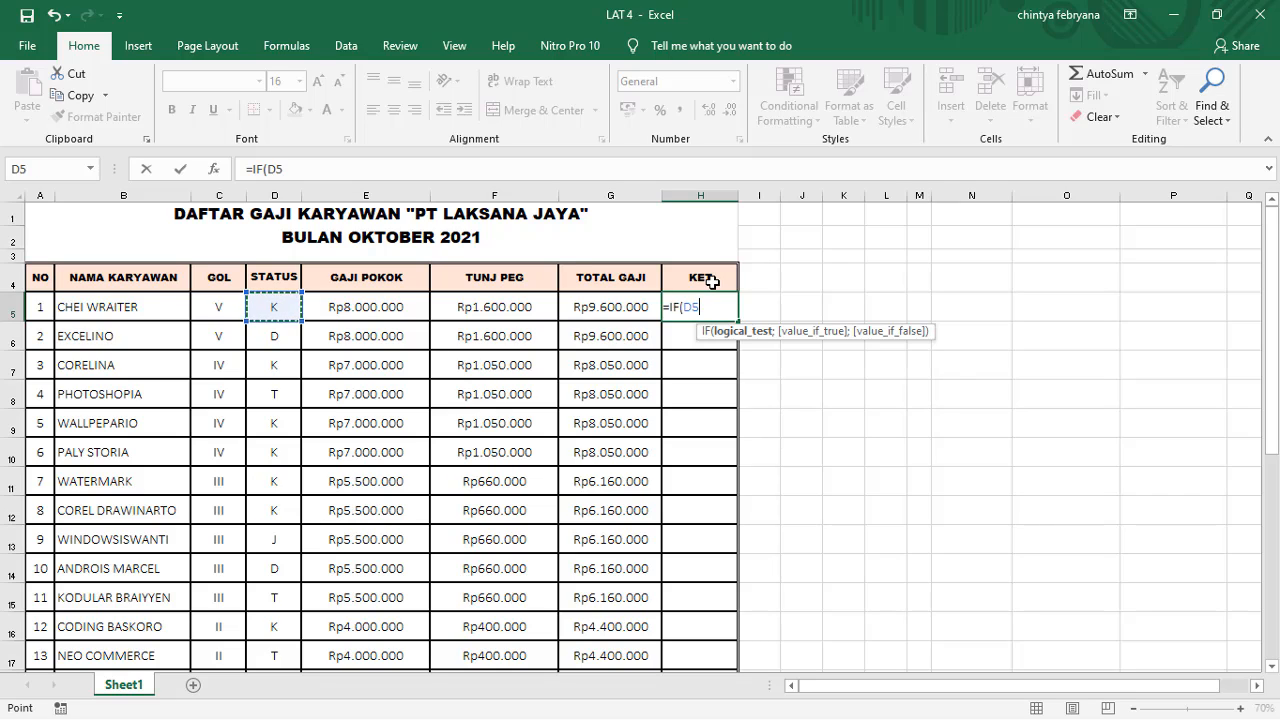
text(=)
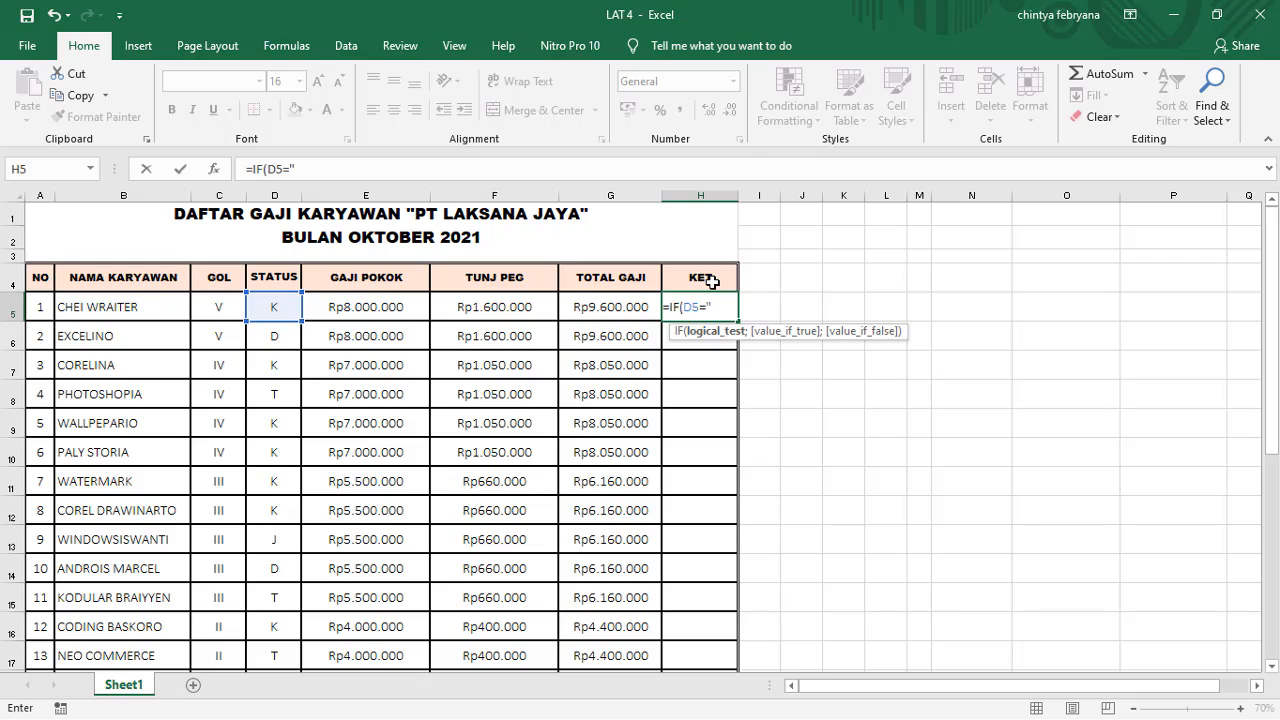
key(BackSpace)
key(BackSpace)
text(;)
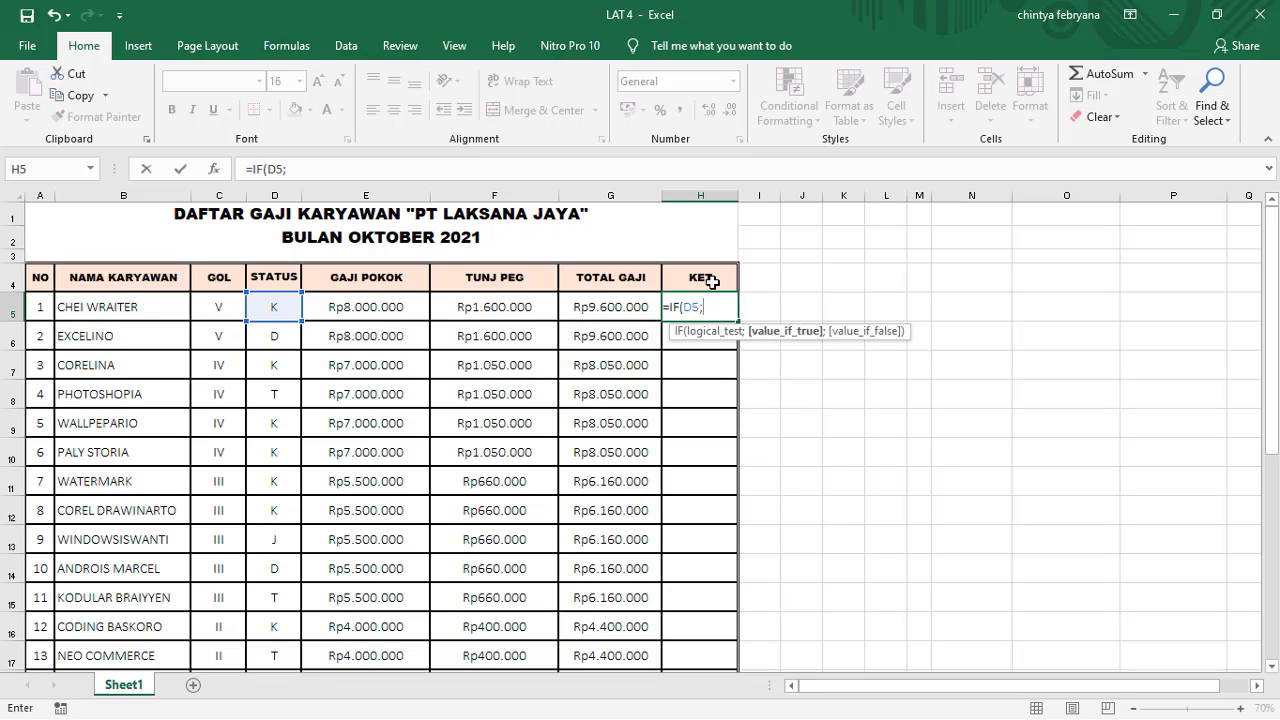
key(BackSpace)
key(BackSpace)
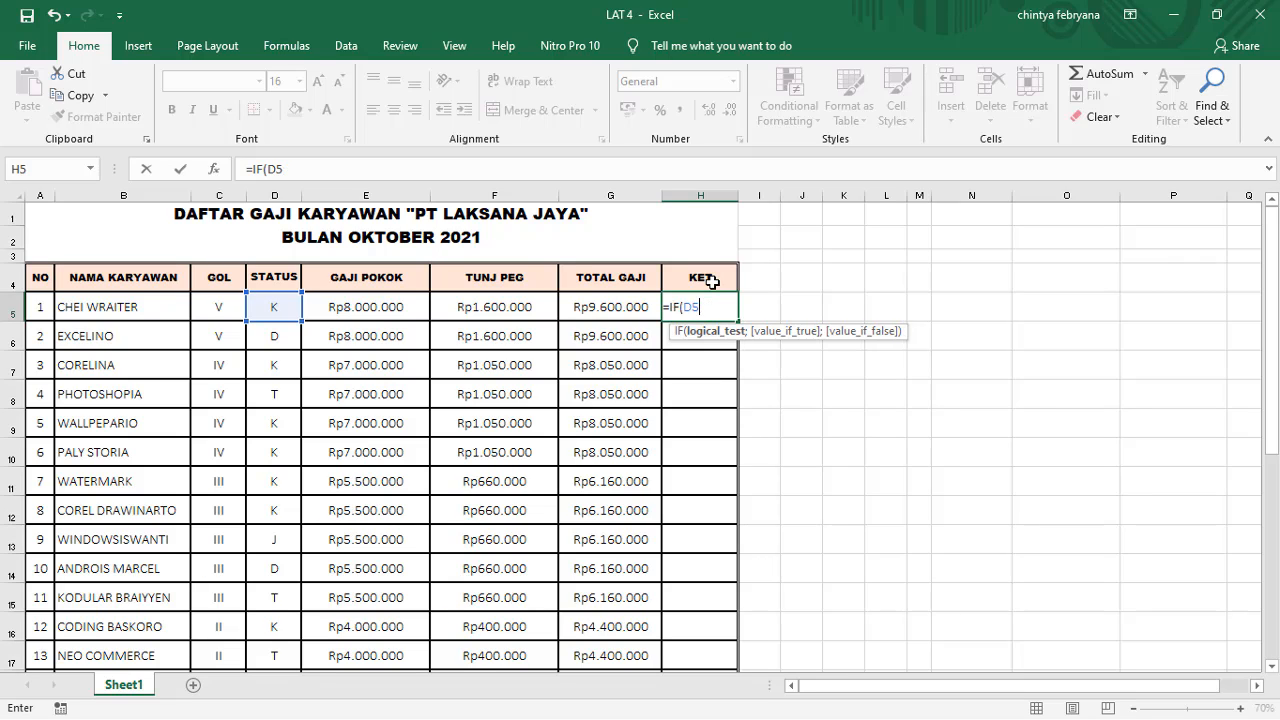
Step: Complete the first test in the H5 formula as D5="K" with "KAWIN" as its true value, followed by the argument separator
text(="K";)
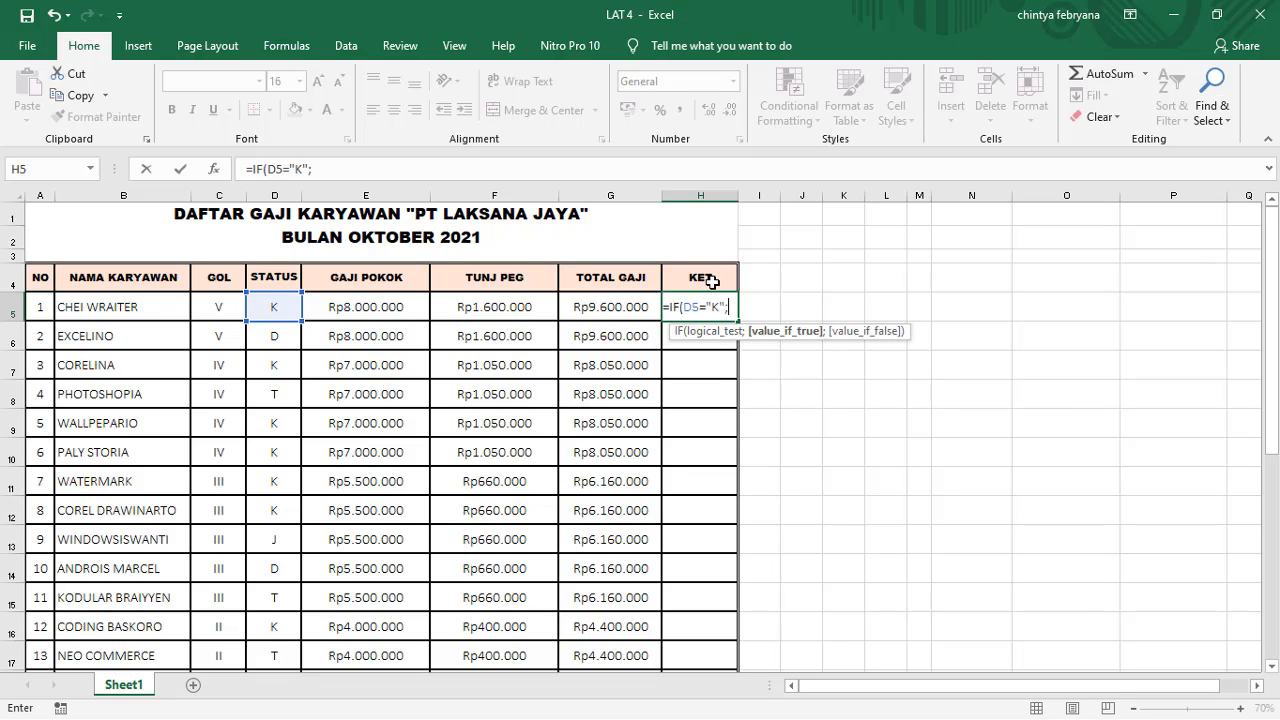
text(")
text(KAWI)
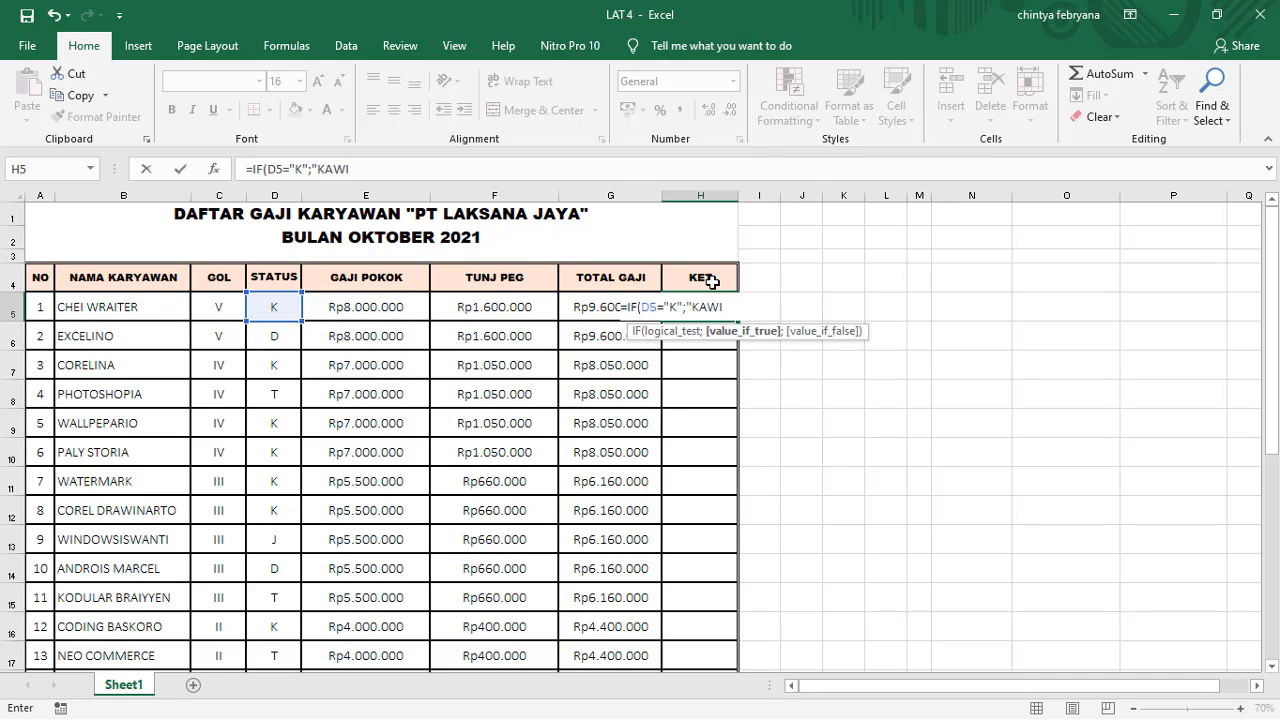
text(N";)
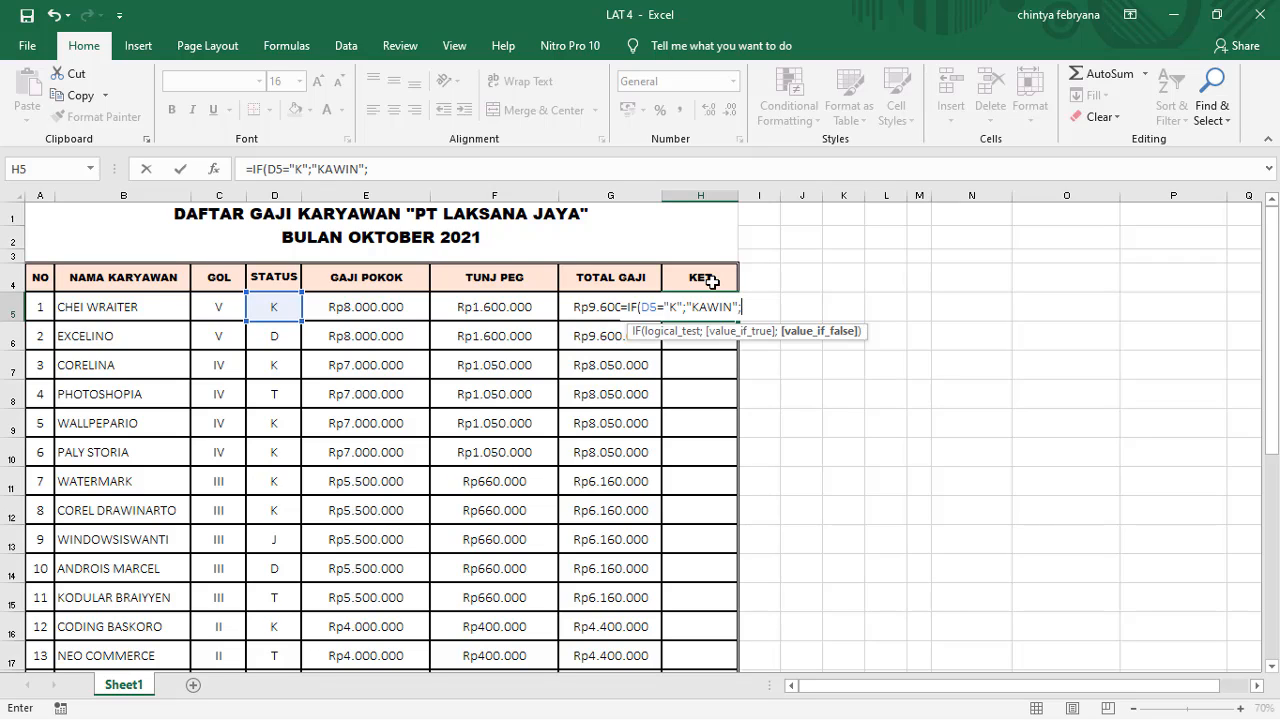
text(IF)
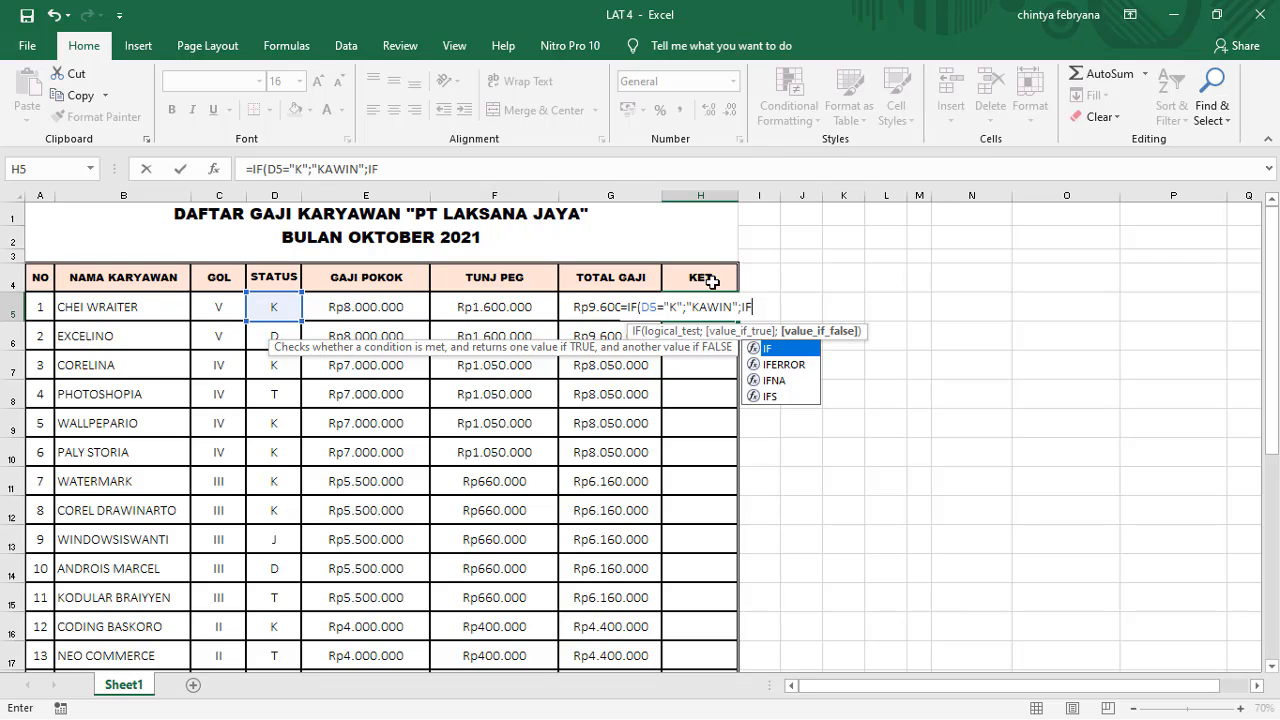
text(()
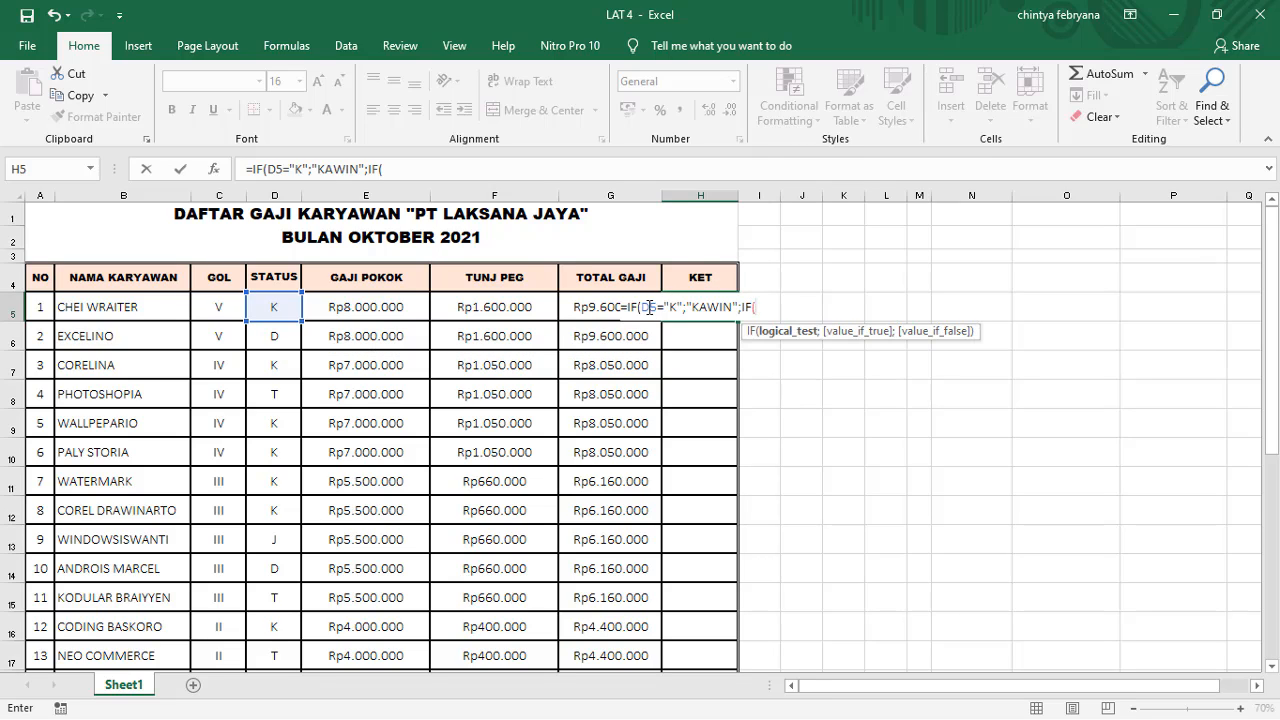
Step: Nest a second IF as the false value in H5 and reuse a copy of D5="K";"KAWIN"; as its arguments
drag(643, 307, 742, 303)
key(ctrl+c)
click(756, 307)
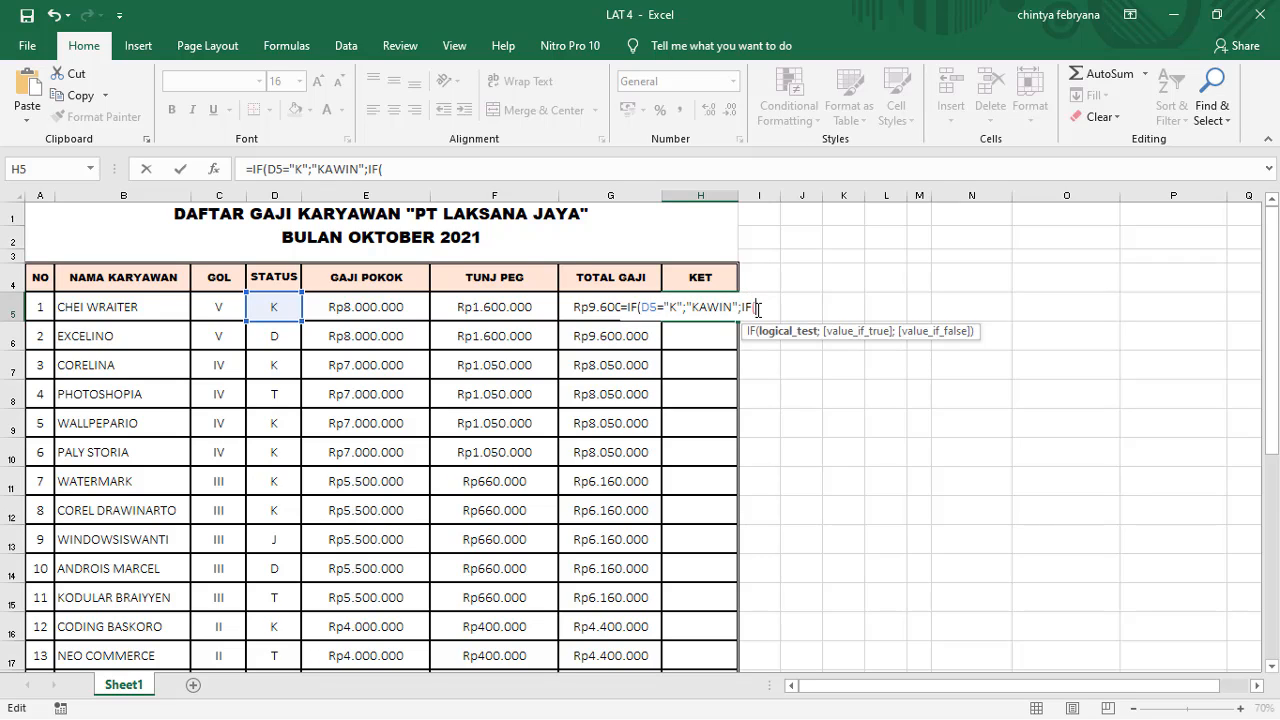
key(ctrl+v)
text(;)
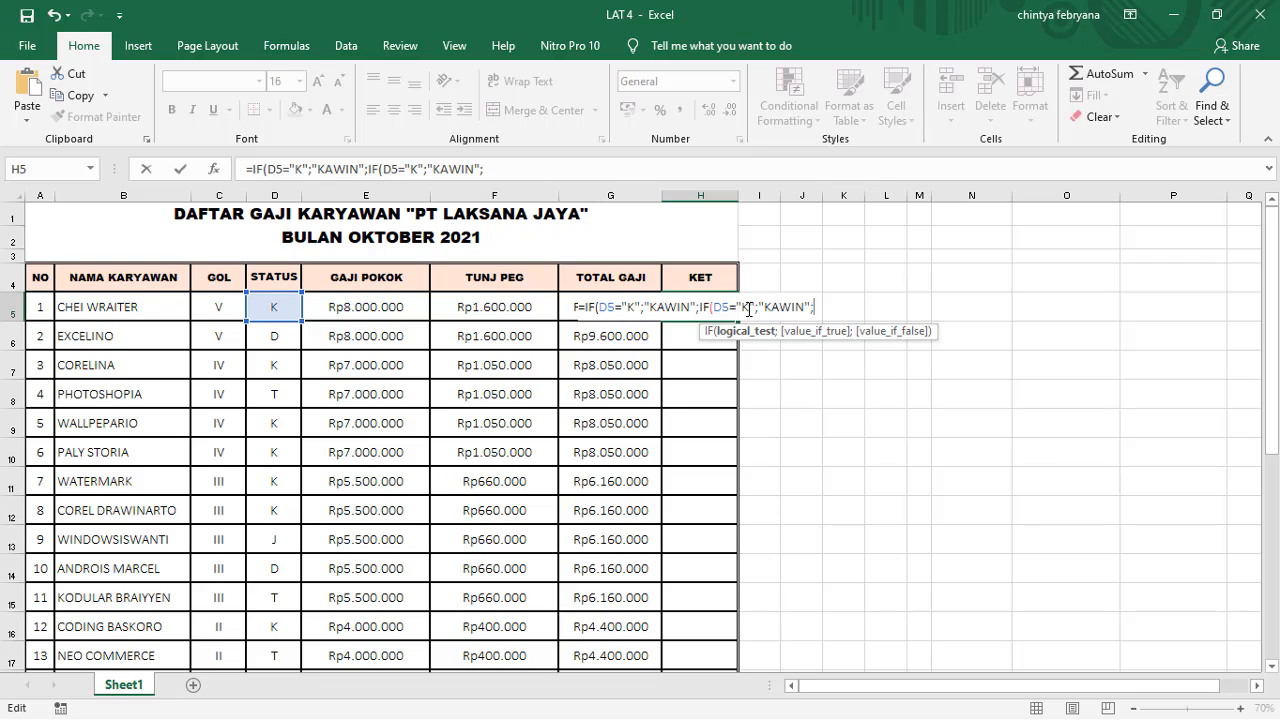
Step: Change the status letter tested by the second IF in the H5 formula to "T"
key(BackSpace)
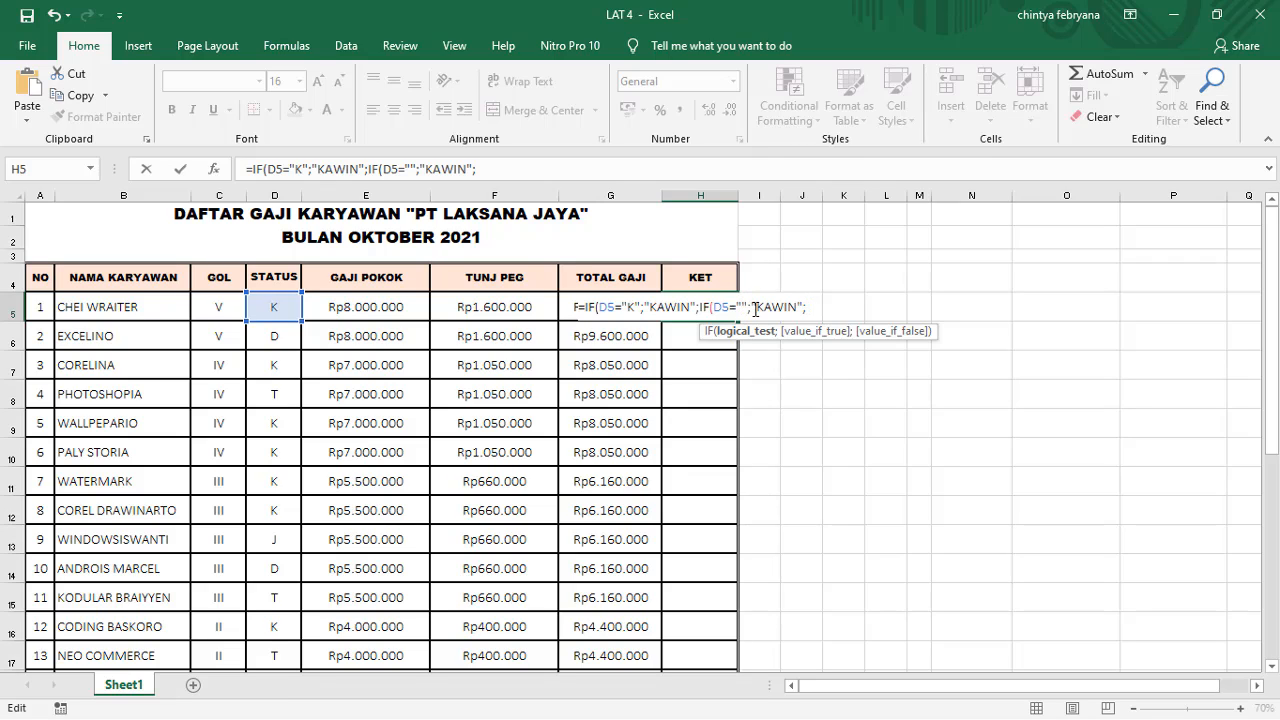
text(T)
key(Right)
key(Right)
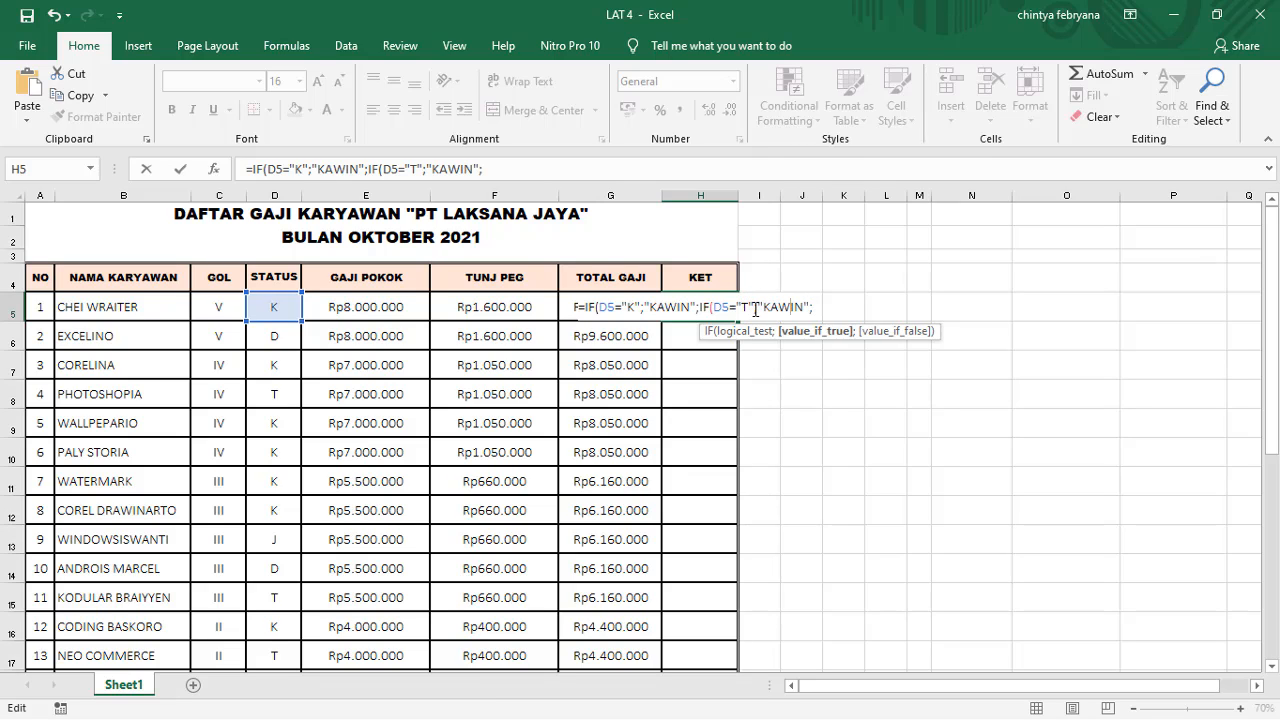
Step: Replace the true value of the second IF in the H5 formula with "TIDAK KAWIN"
key(BackSpace)
key(BackSpace)
key(BackSpace)
key(BackSpace)
key(BackSpace)
text(TIDAK KAWAI)
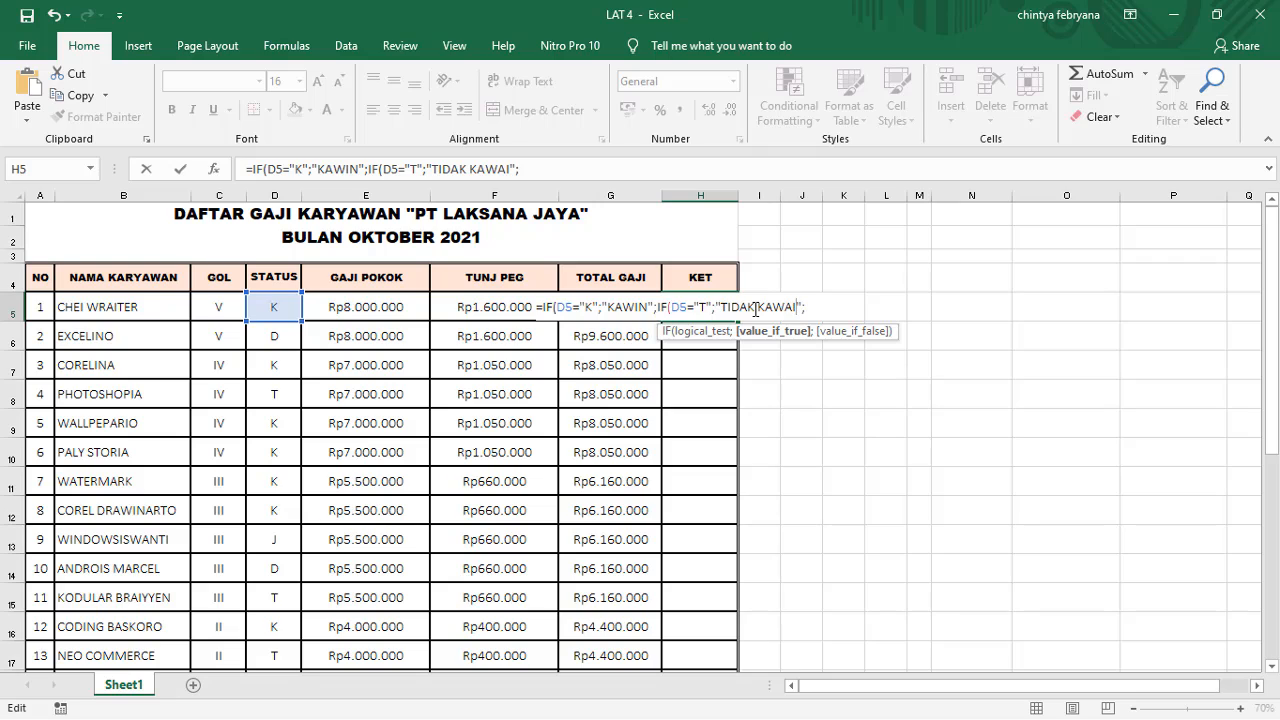
key(BackSpace)
key(BackSpace)
text(IN")
key(BackSpace)
key(BackSpace)
Step: Add another copy of the D5 test and result after "TIDAK KAWIN" in H5, and change its status letter to "D"
text(;)
key(ctrl+v)
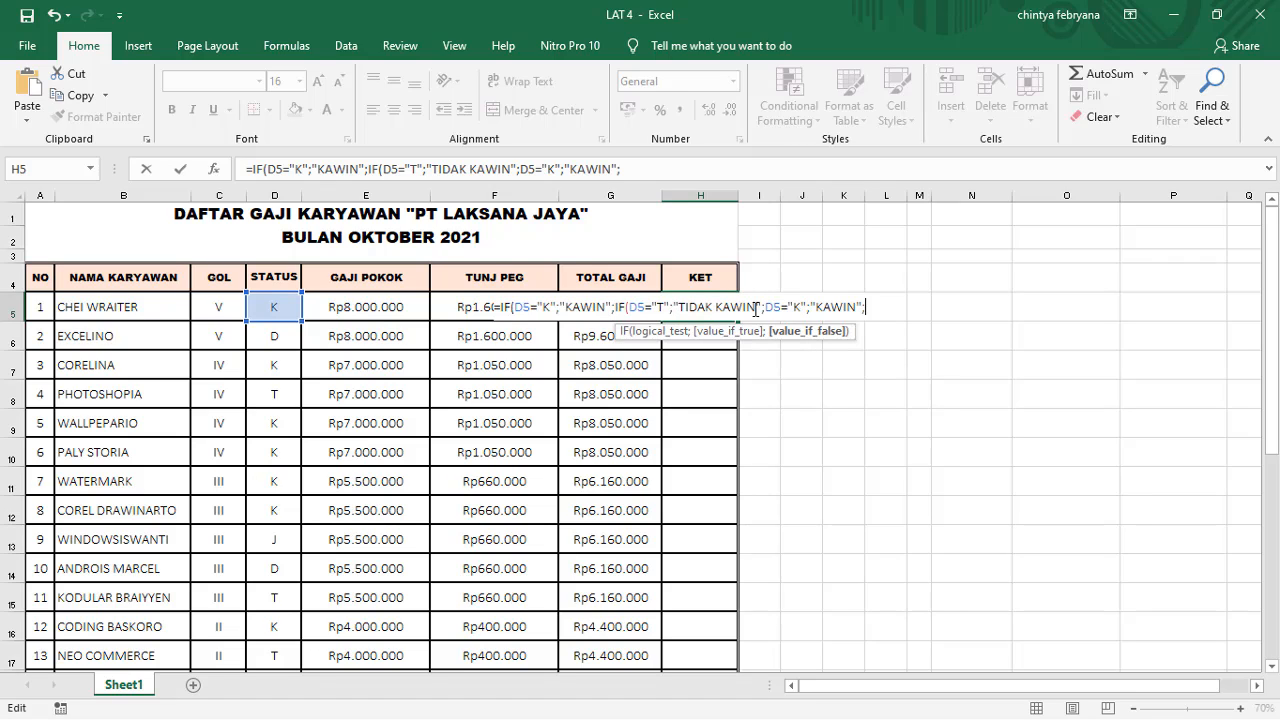
key(Left)
key(Left)
key(Left)
key(Left)
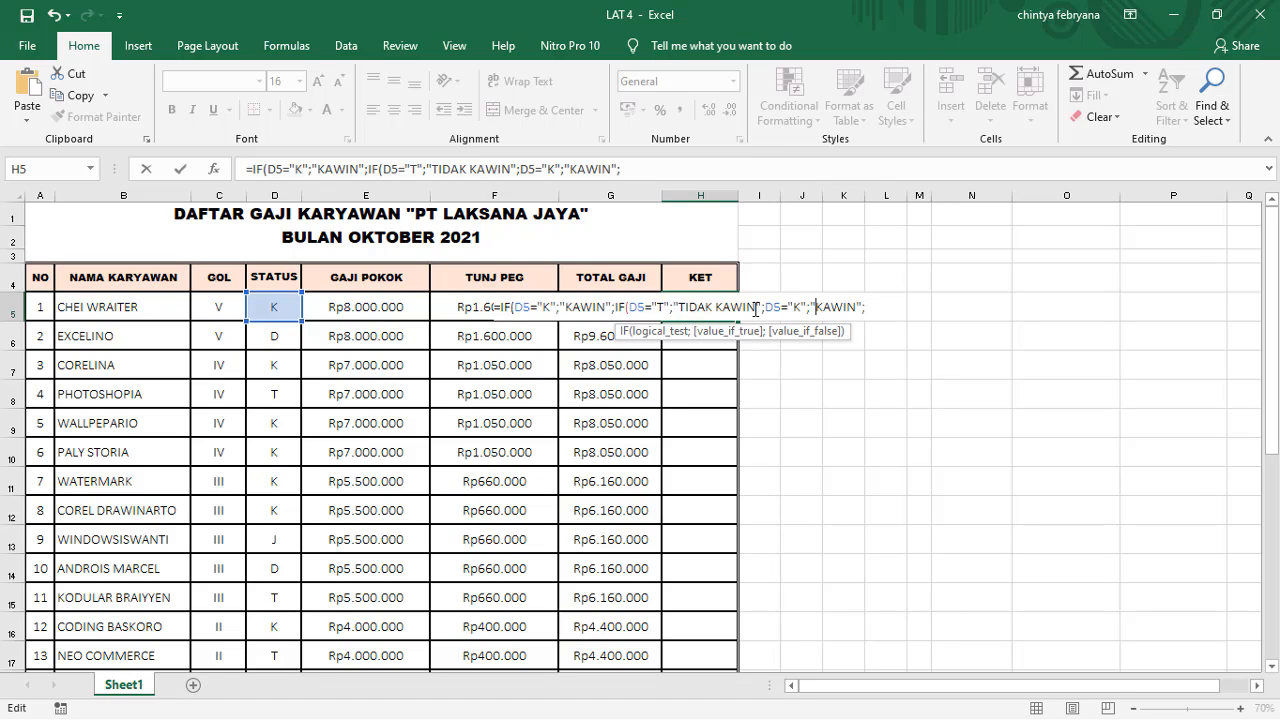
key(Left)
key(BackSpace)
text(D)
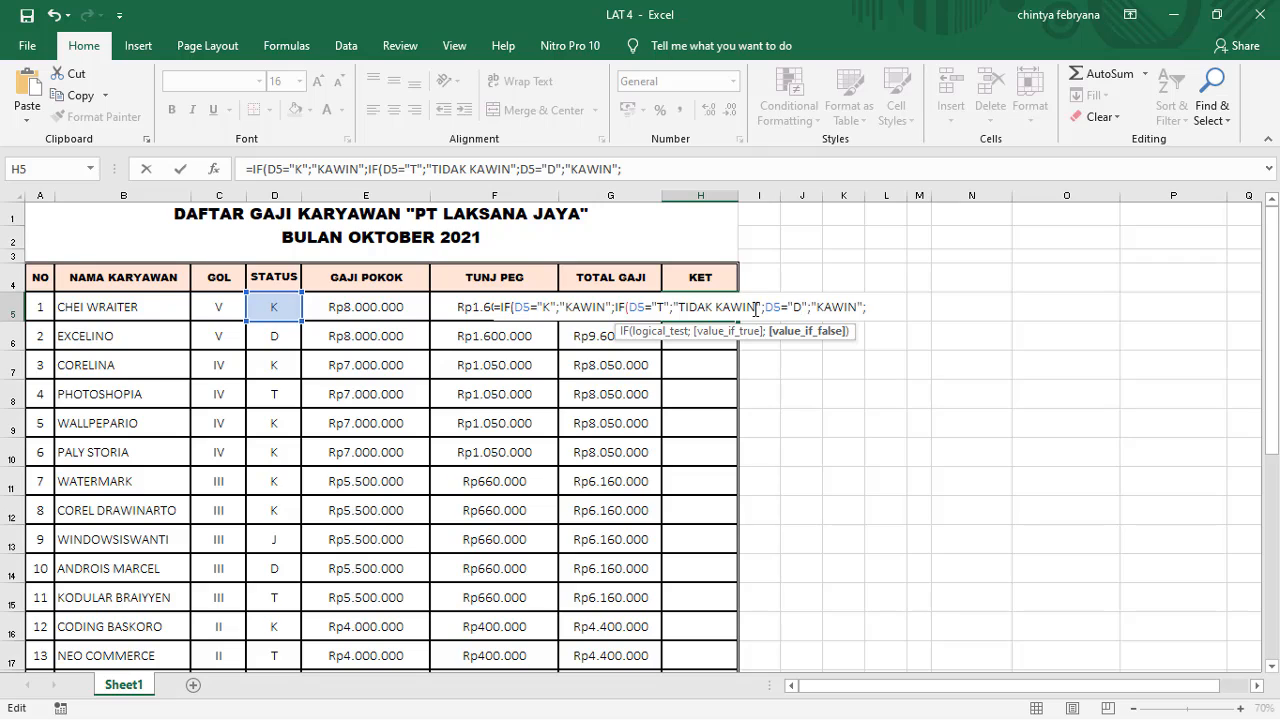
Step: Replace the result for the D5="D" test in the H5 formula with "DUDA"
key(Right)
key(Right)
key(BackSpace)
key(BackSpace)
key(BackSpace)
key(BackSpace)
key(BackSpace)
text(DU)
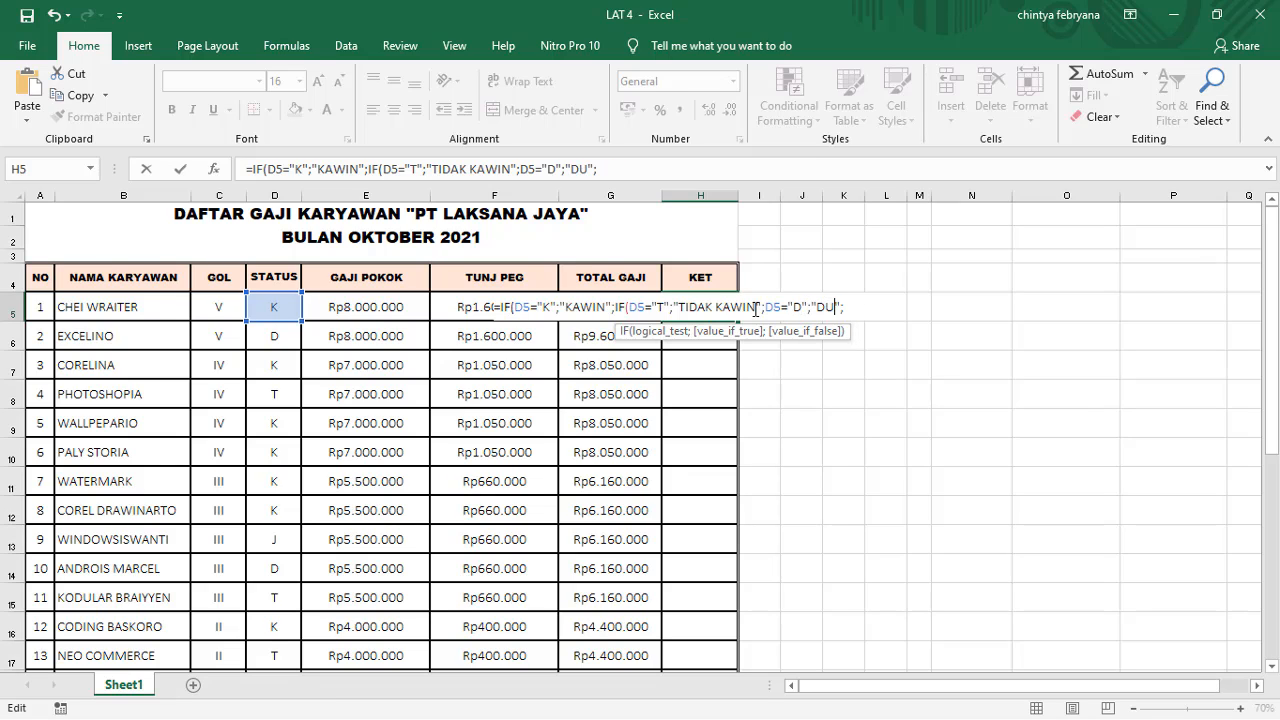
text(DA)
Step: Add "JANDA" after "DUDA" as the last value in the H5 formula
key(Right)
key(Right)
text("JANDA)
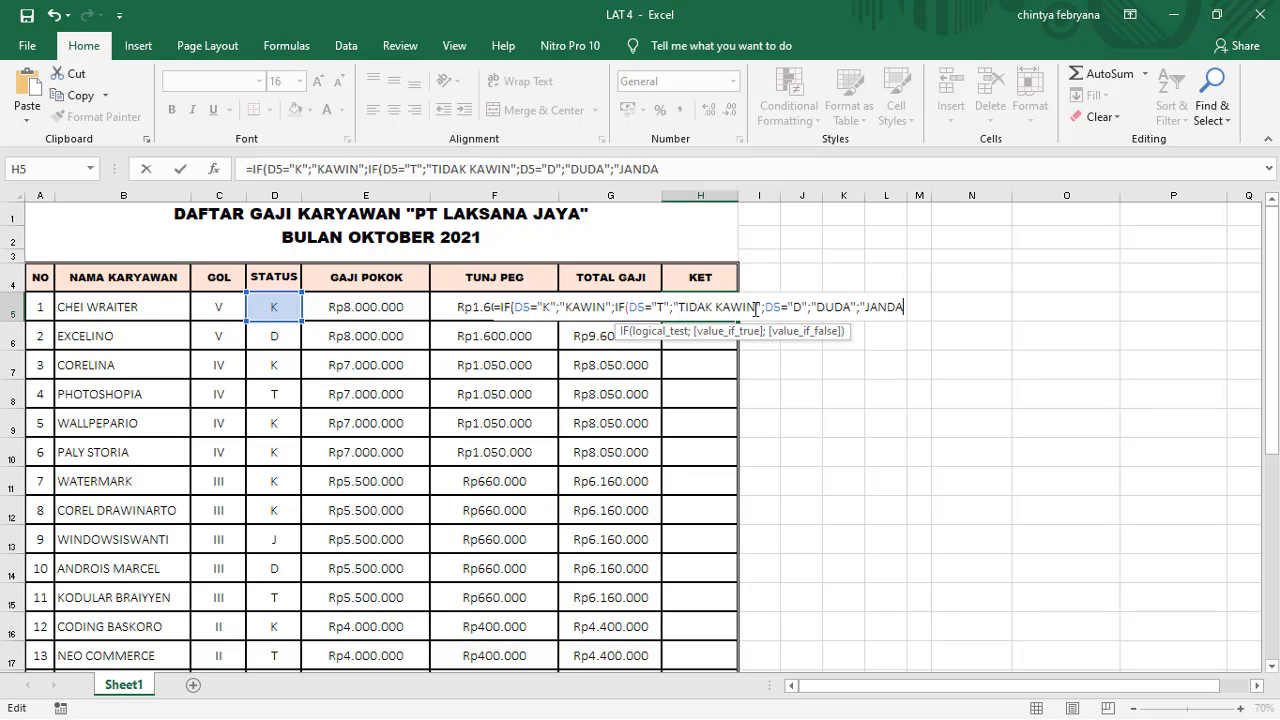
text(")
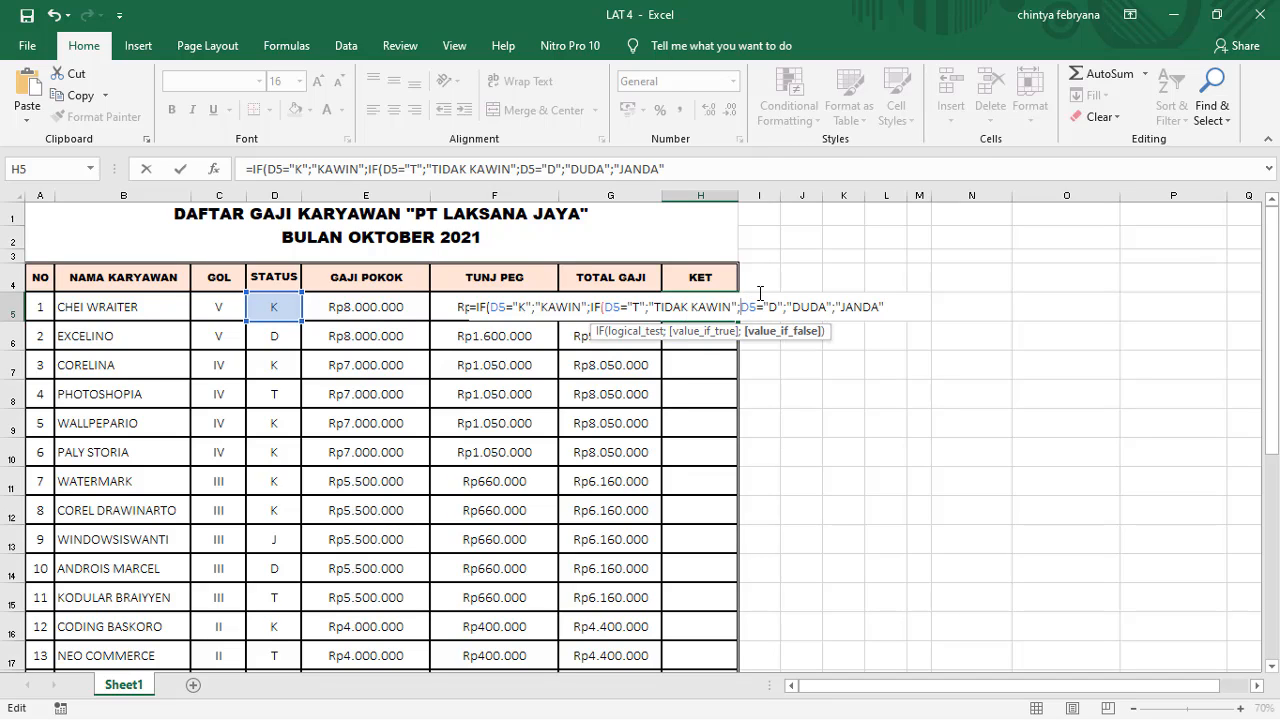
Step: Insert a third IF( before the D5="D" test in the H5 formula and add three closing parentheses at its end
text())
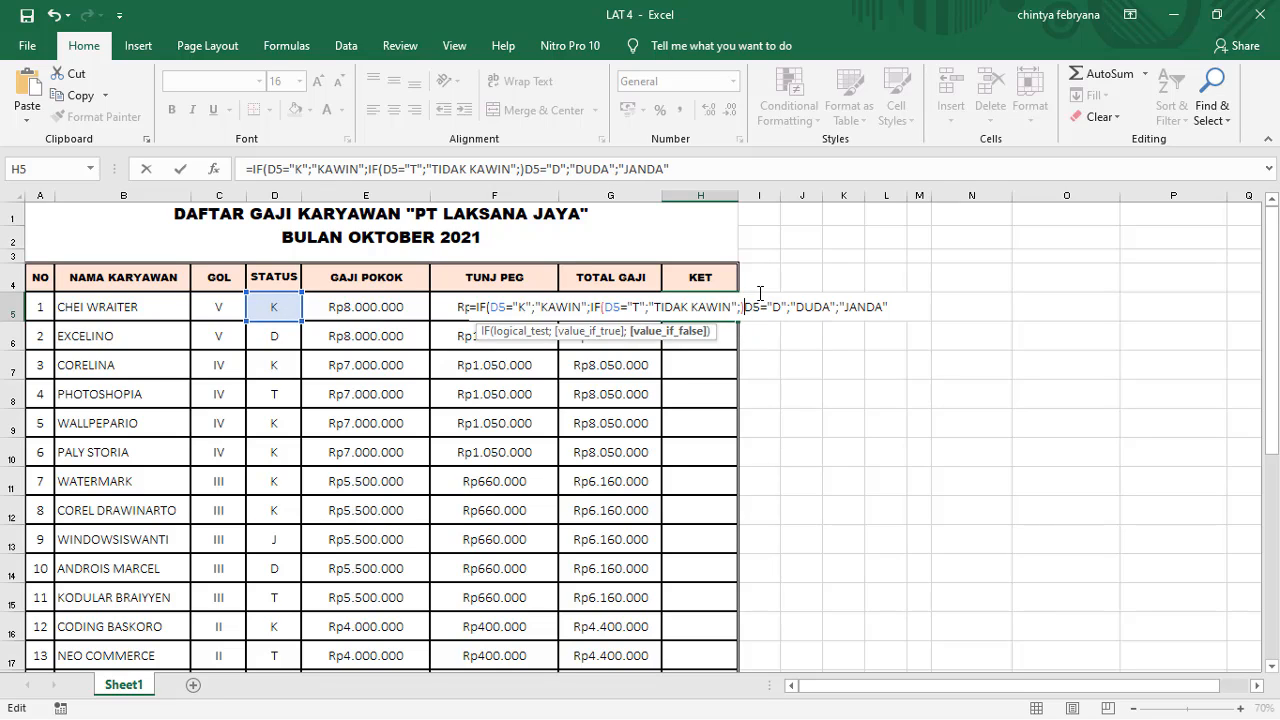
text(IF)
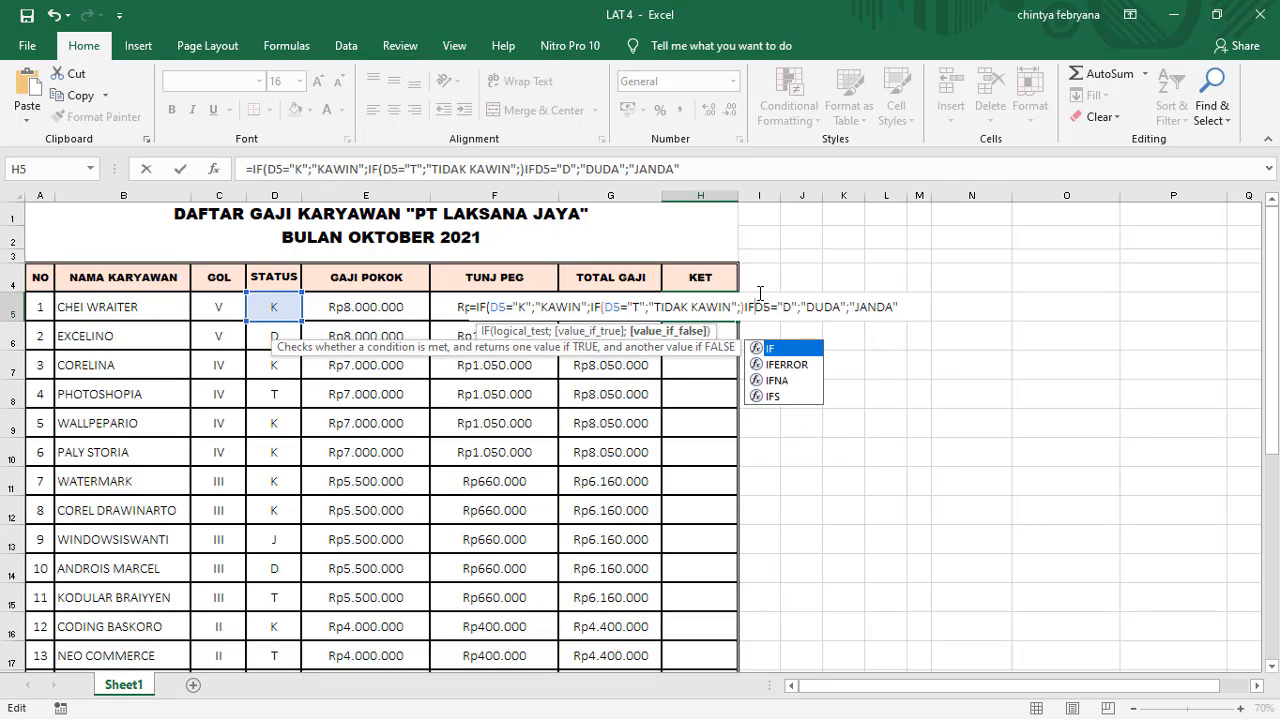
text(()
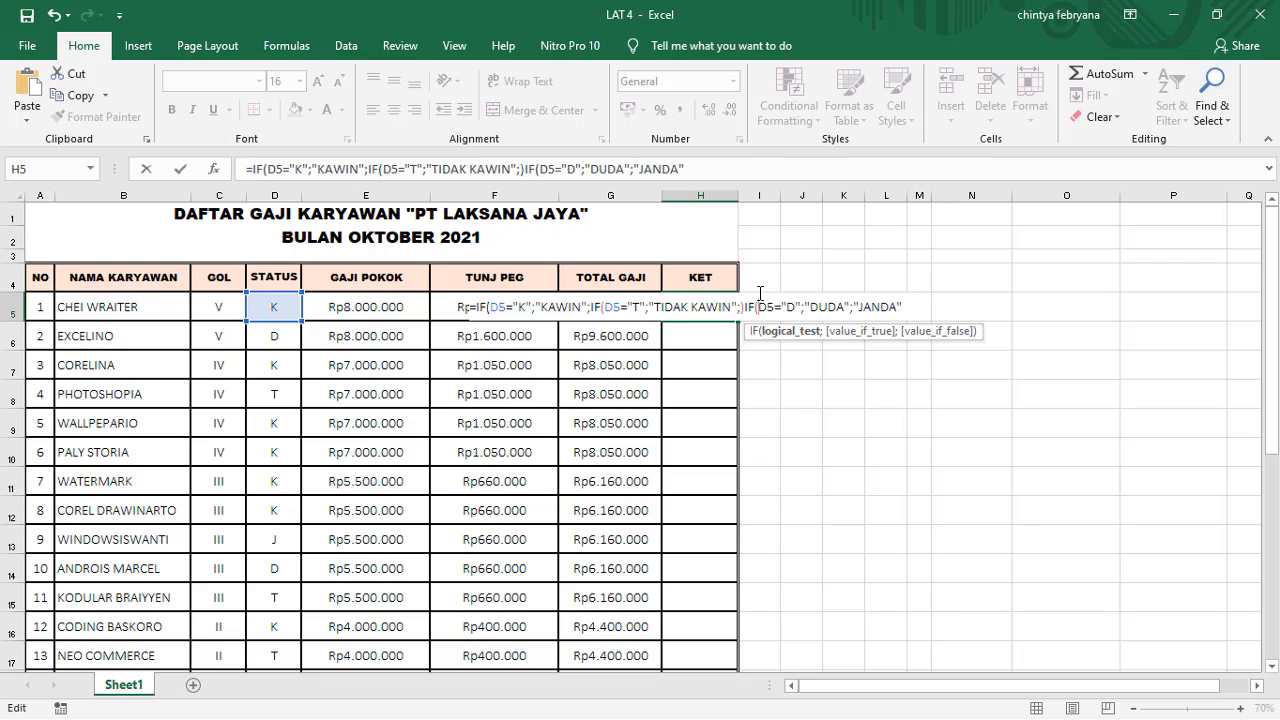
key(End)
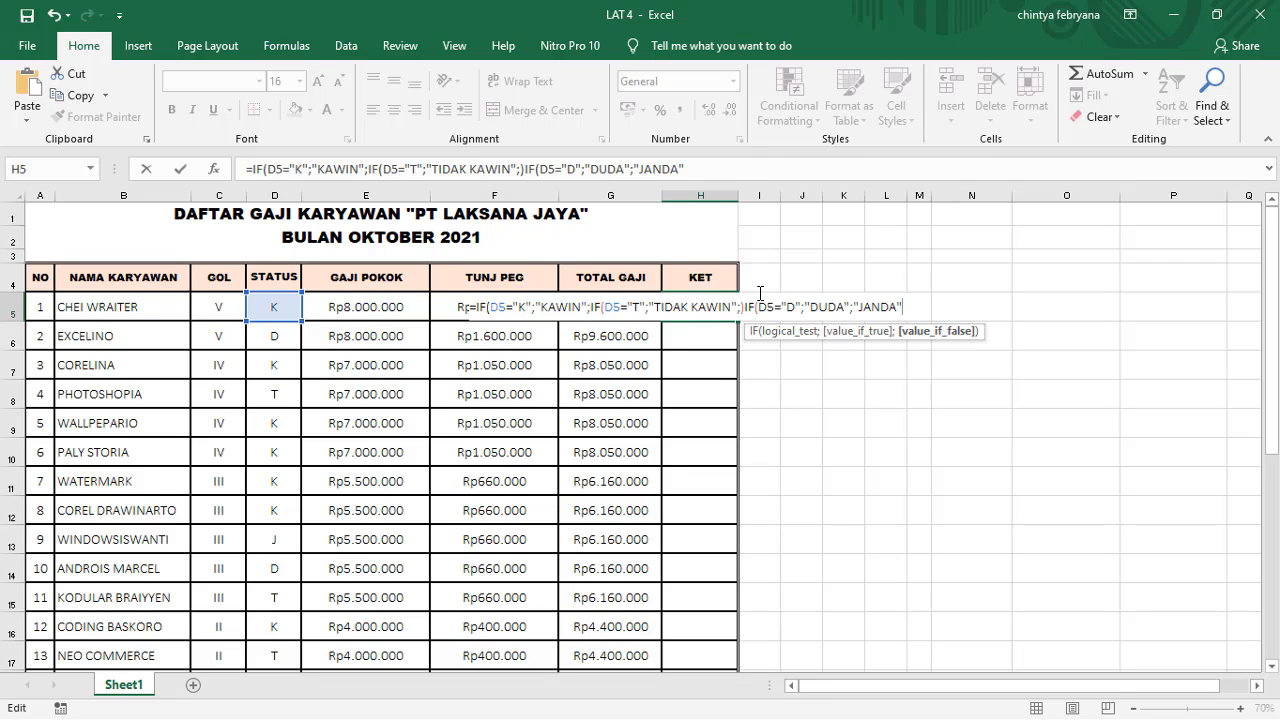
text())))
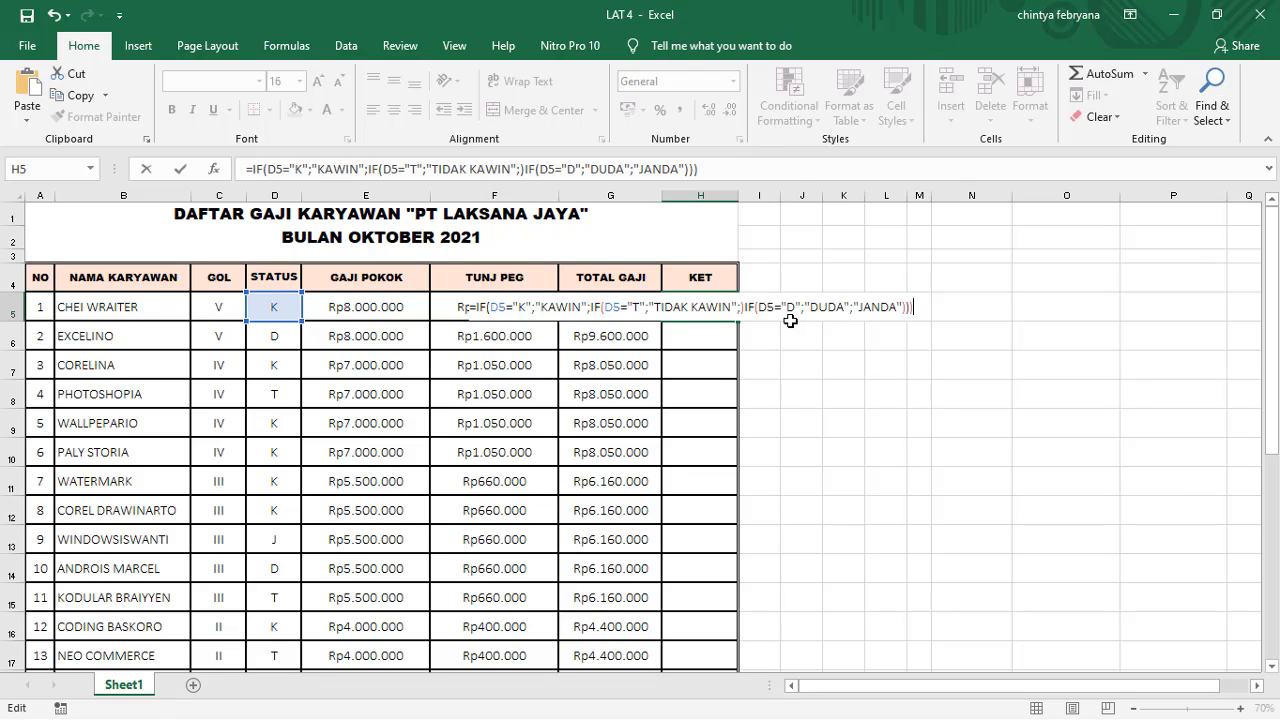
Step: Remove the stray closing parenthesis before the third IF in the H5 formula and enter the formula
click(740, 308)
click(746, 307)
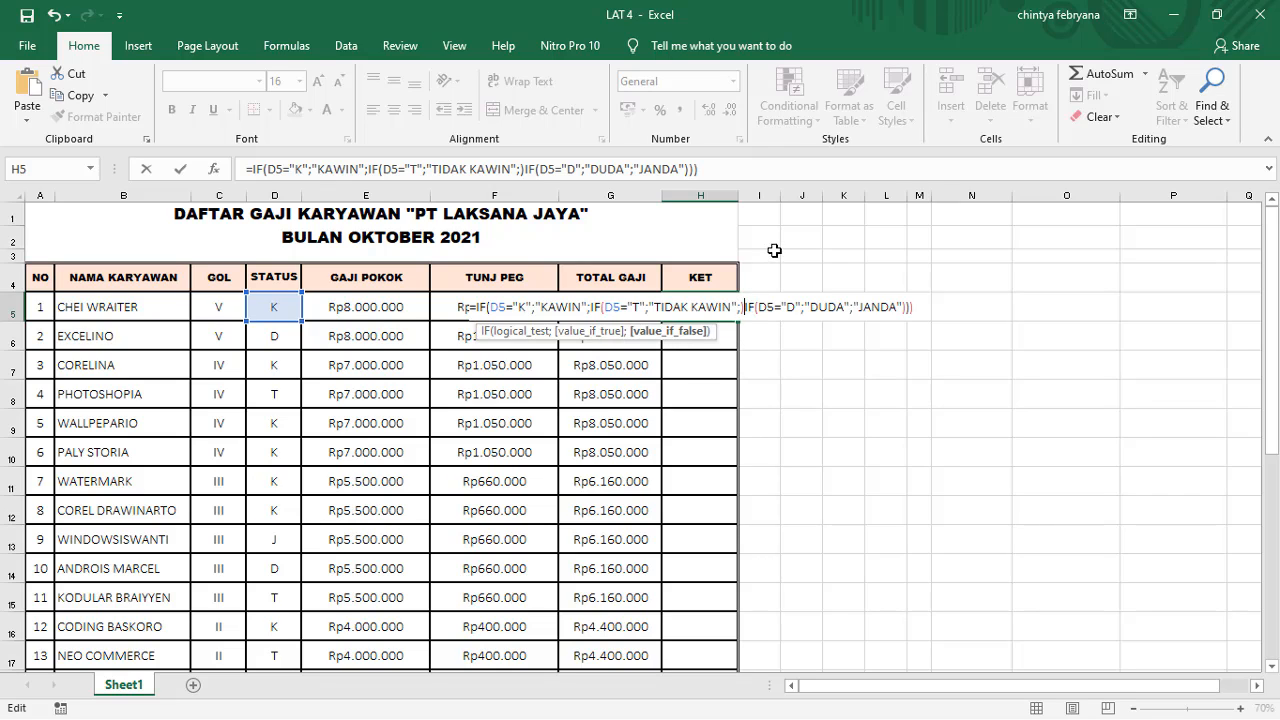
key(BackSpace)
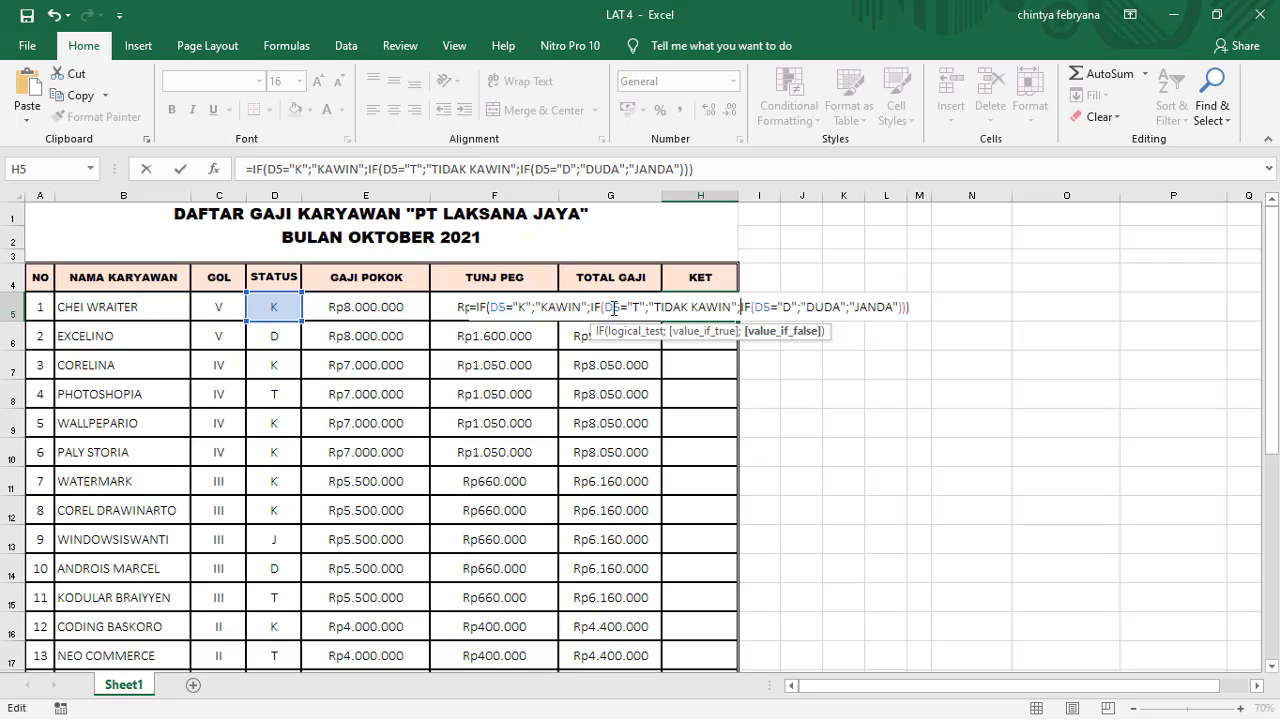
key(ctrl+Return)
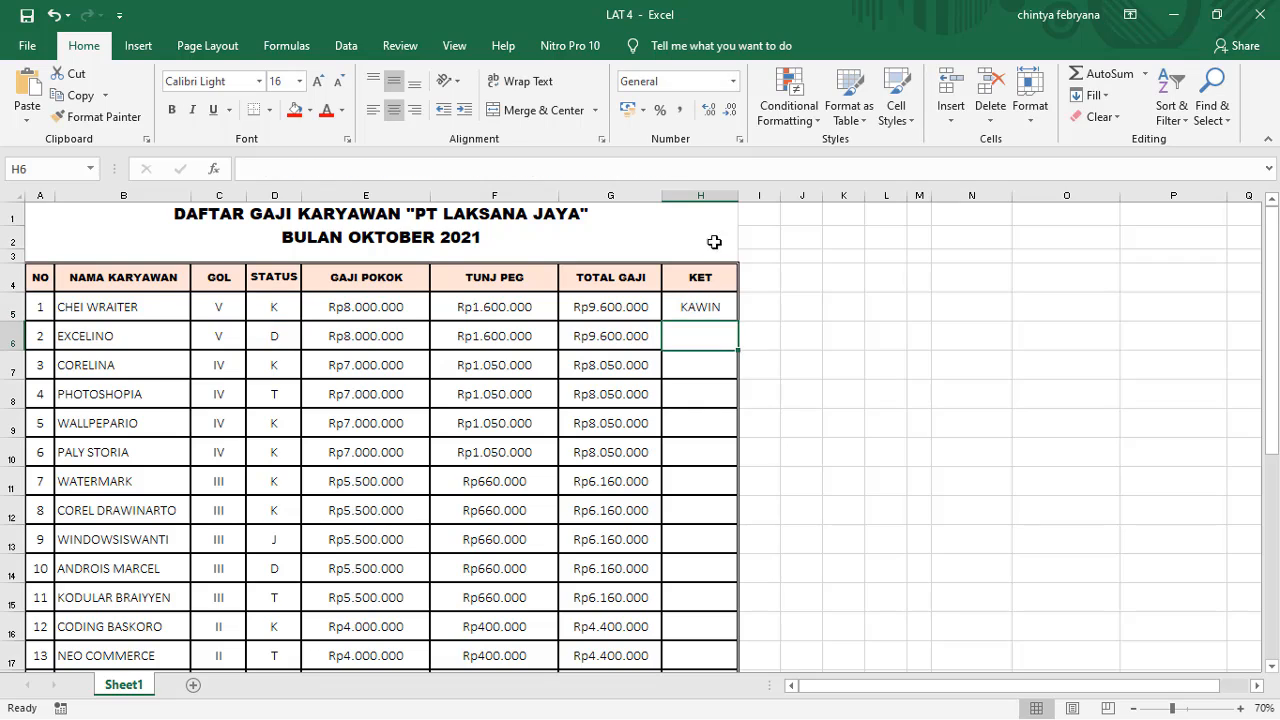
Step: Fill the H5 status formula down to H24 and widen the KET column to fit "TIDAK KAWIN"
click(716, 310)
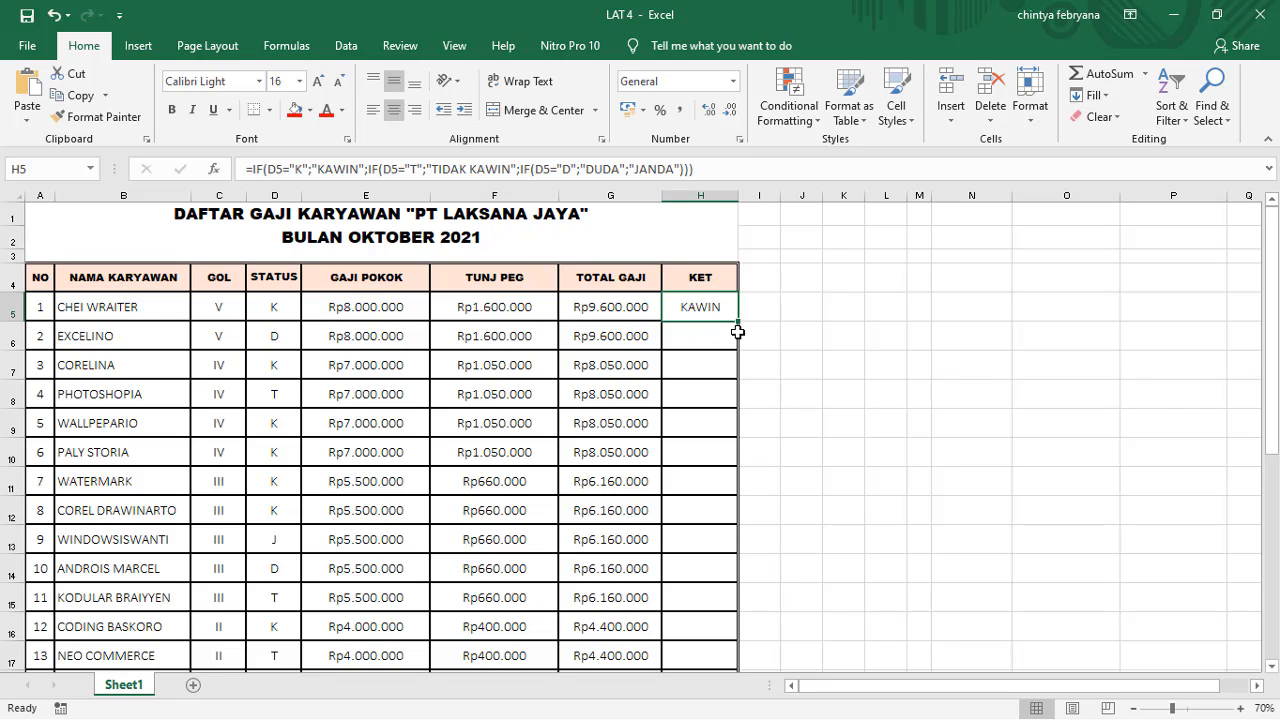
drag(737, 322, 726, 574)
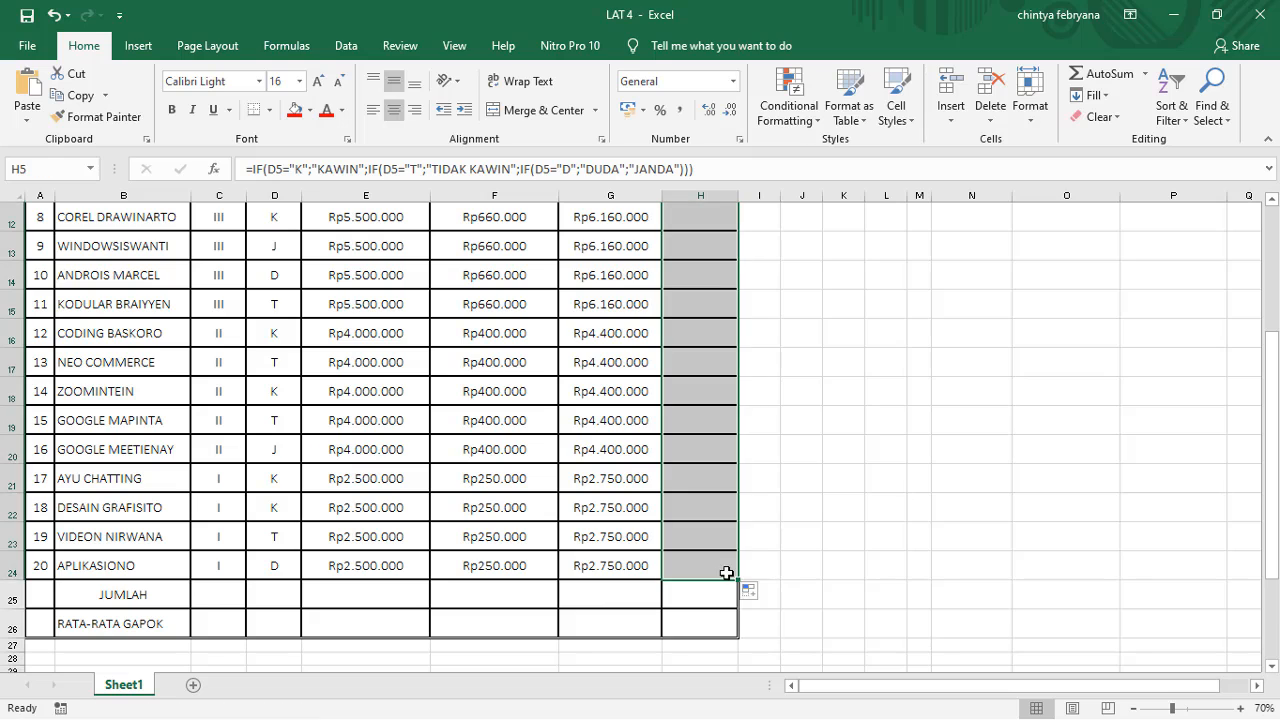
scroll(743, 429, up, 4)
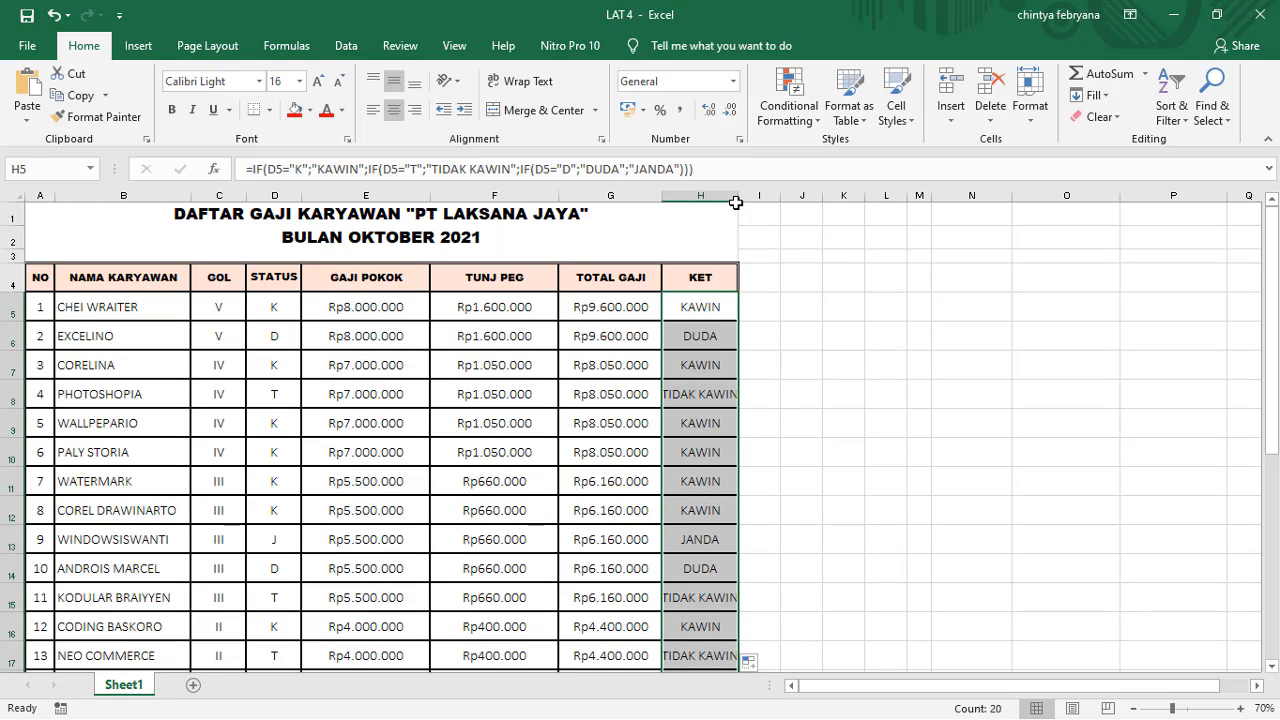
drag(738, 197, 757, 196)
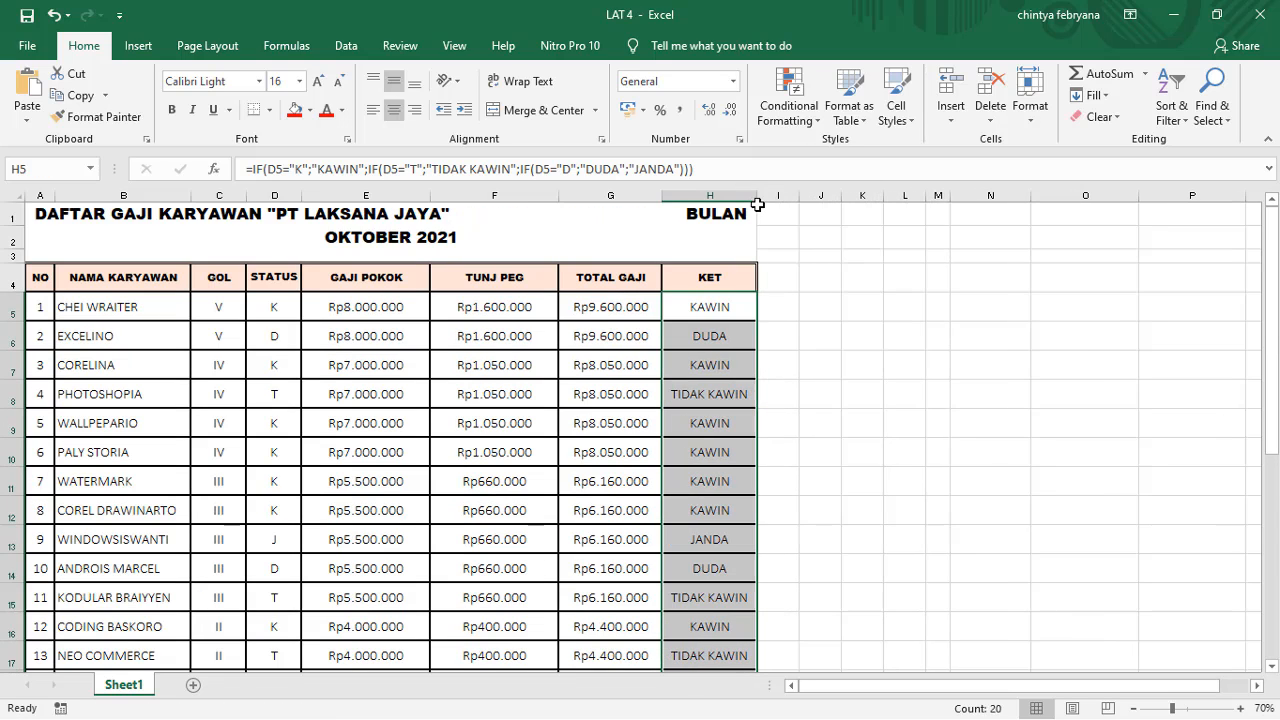
Step: Enter =SUM(E5:E24) in E25 to total GAJI POKOK in the JUMLAH row
scroll(744, 337, down, 5)
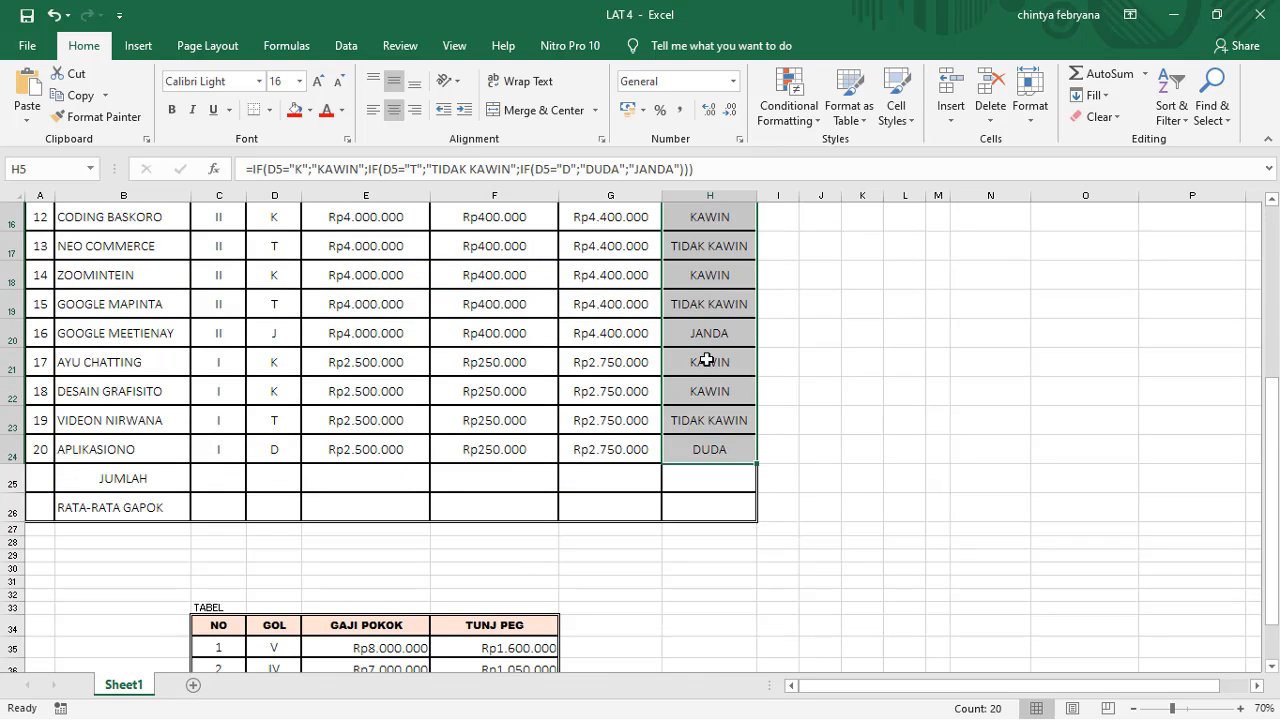
click(339, 485)
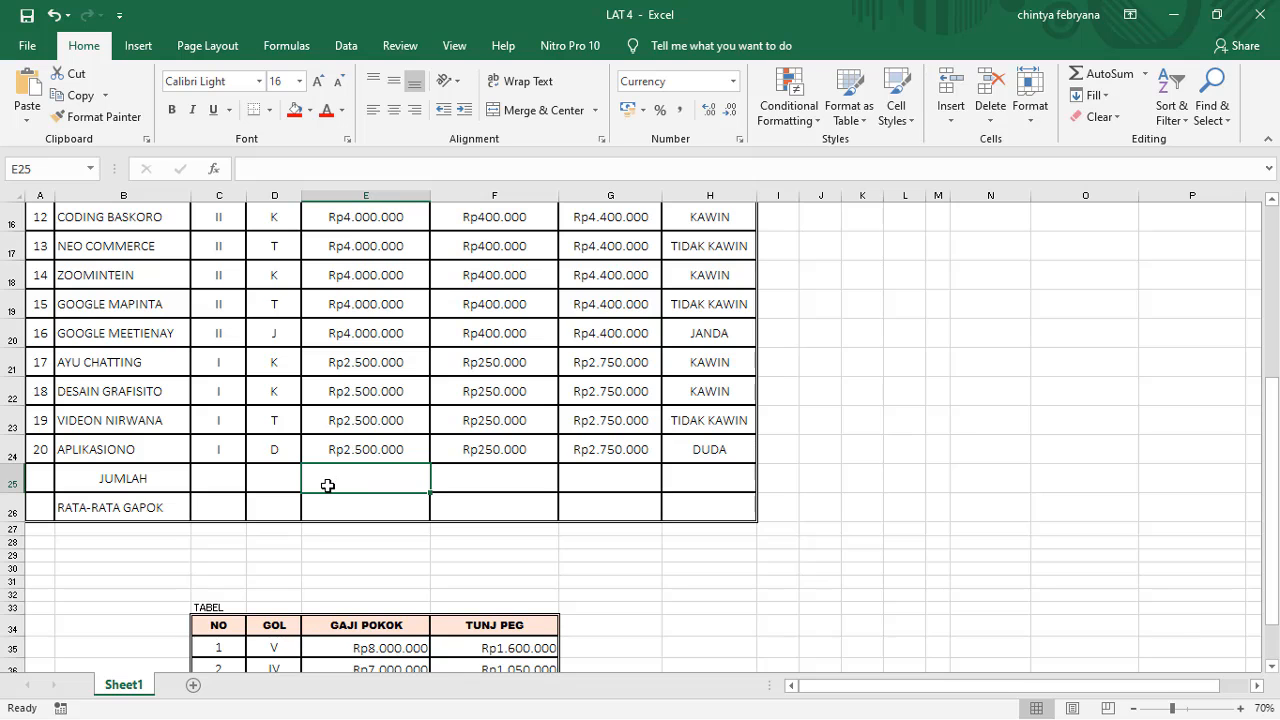
scroll(330, 437, up, 5)
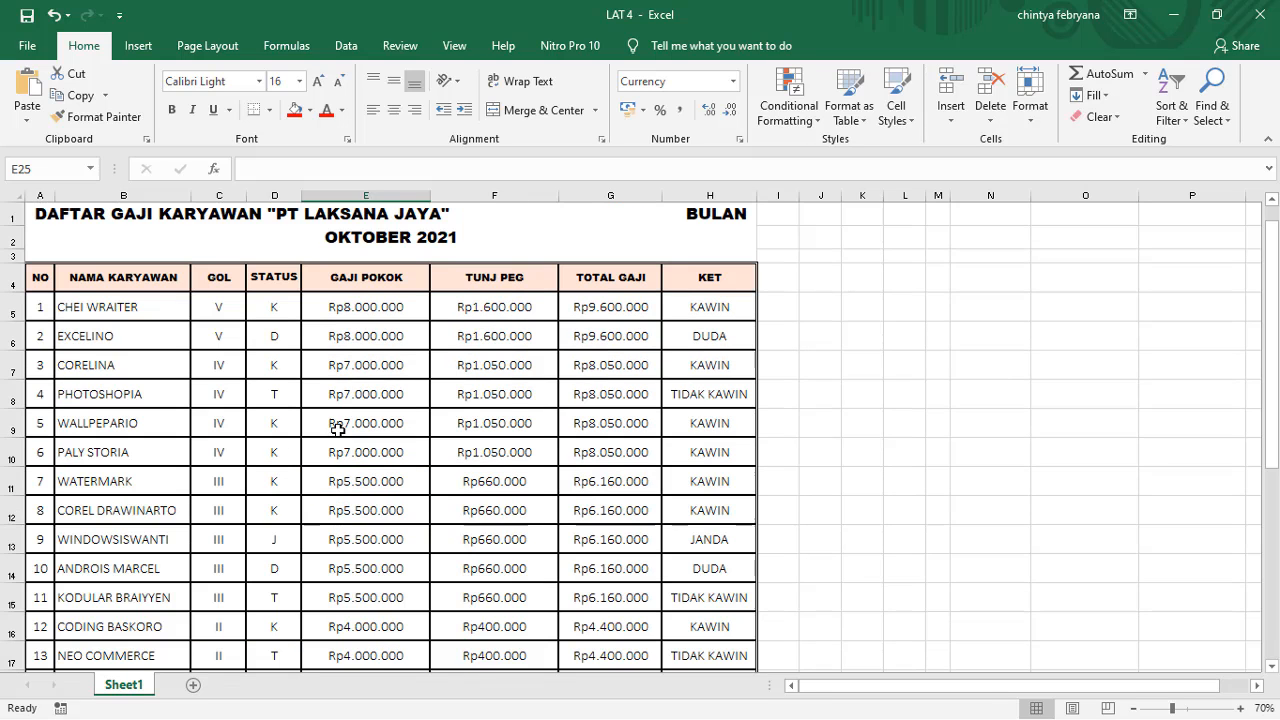
scroll(343, 480, down, 7)
scroll(372, 478, up, 3)
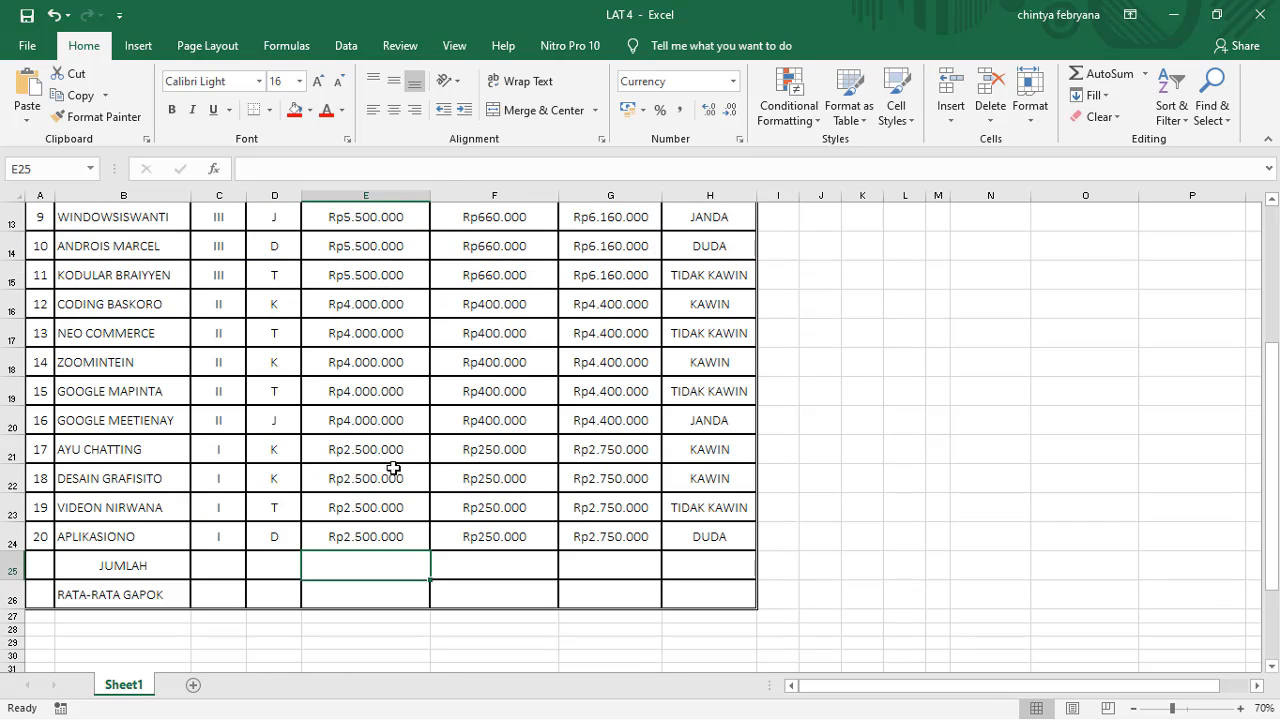
scroll(400, 488, down, 1)
text(=)
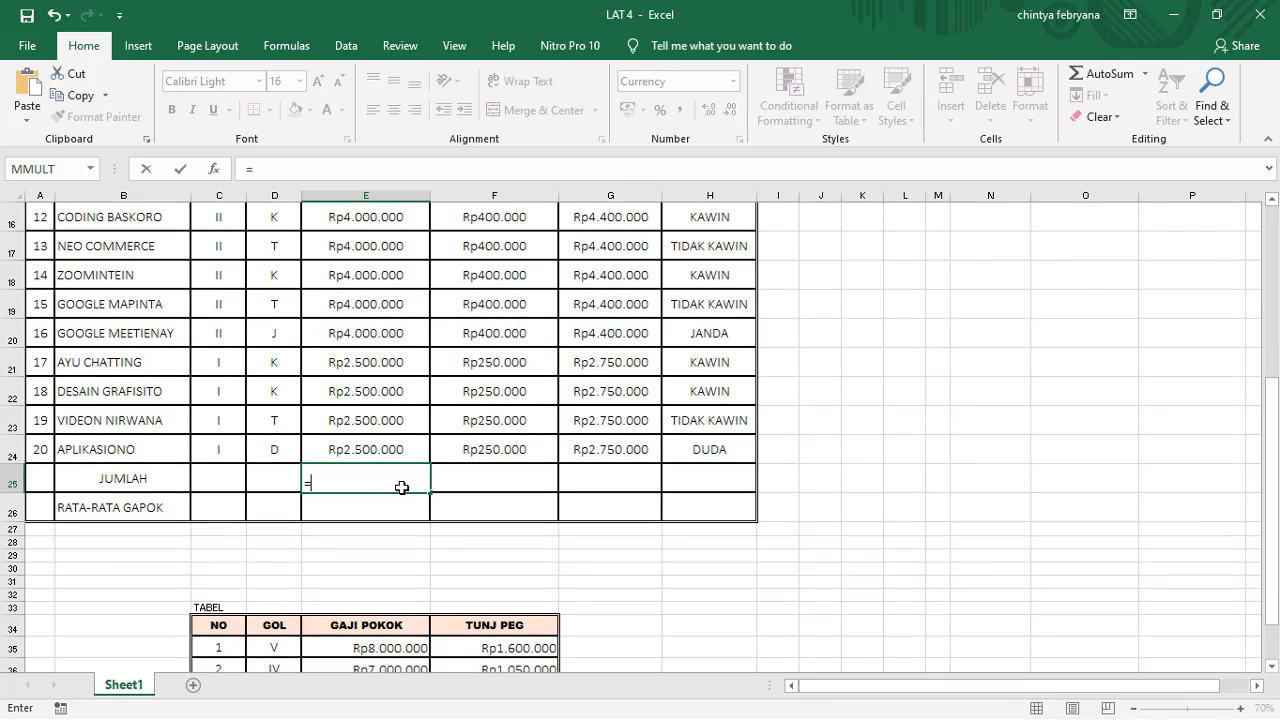
text(SUM()
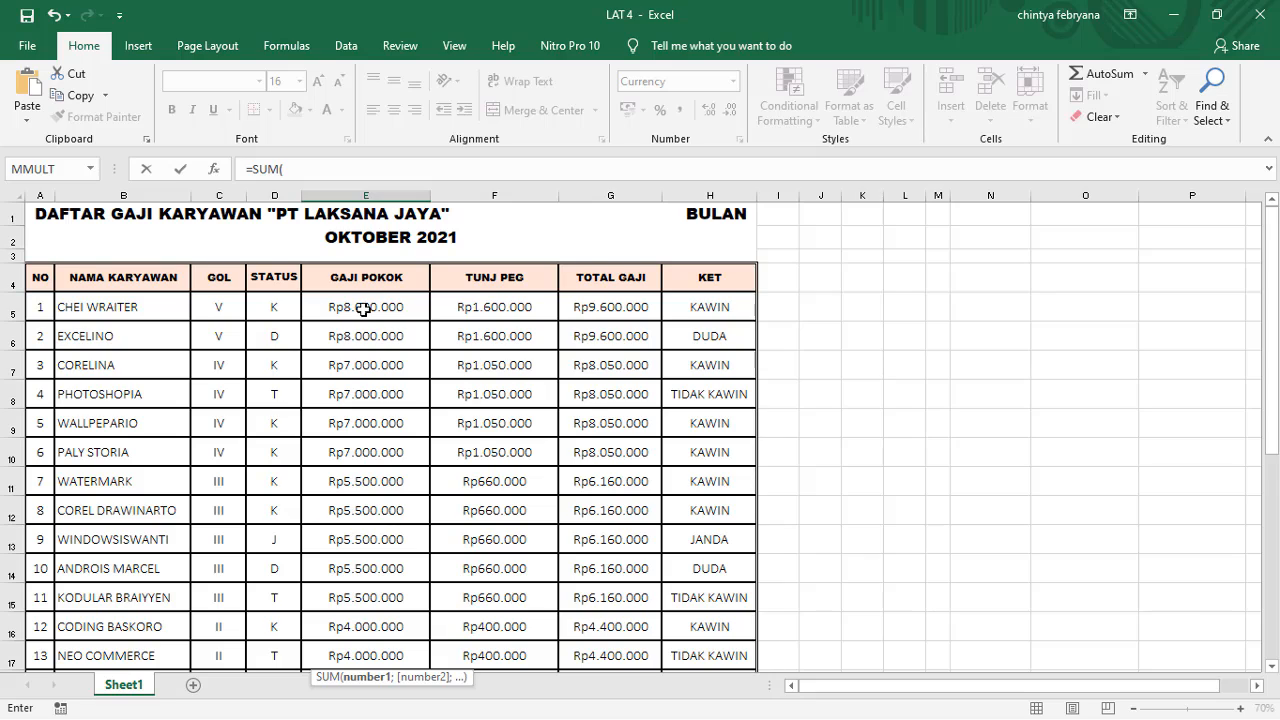
drag(363, 309, 405, 556)
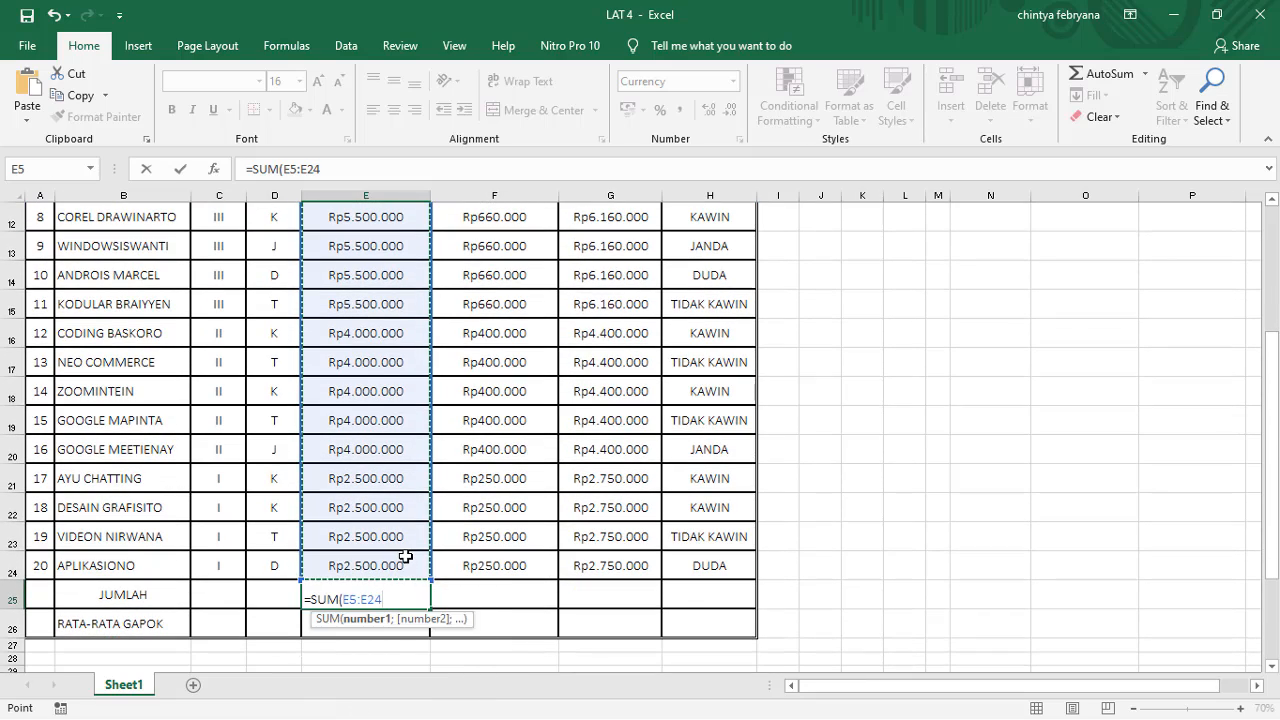
text())
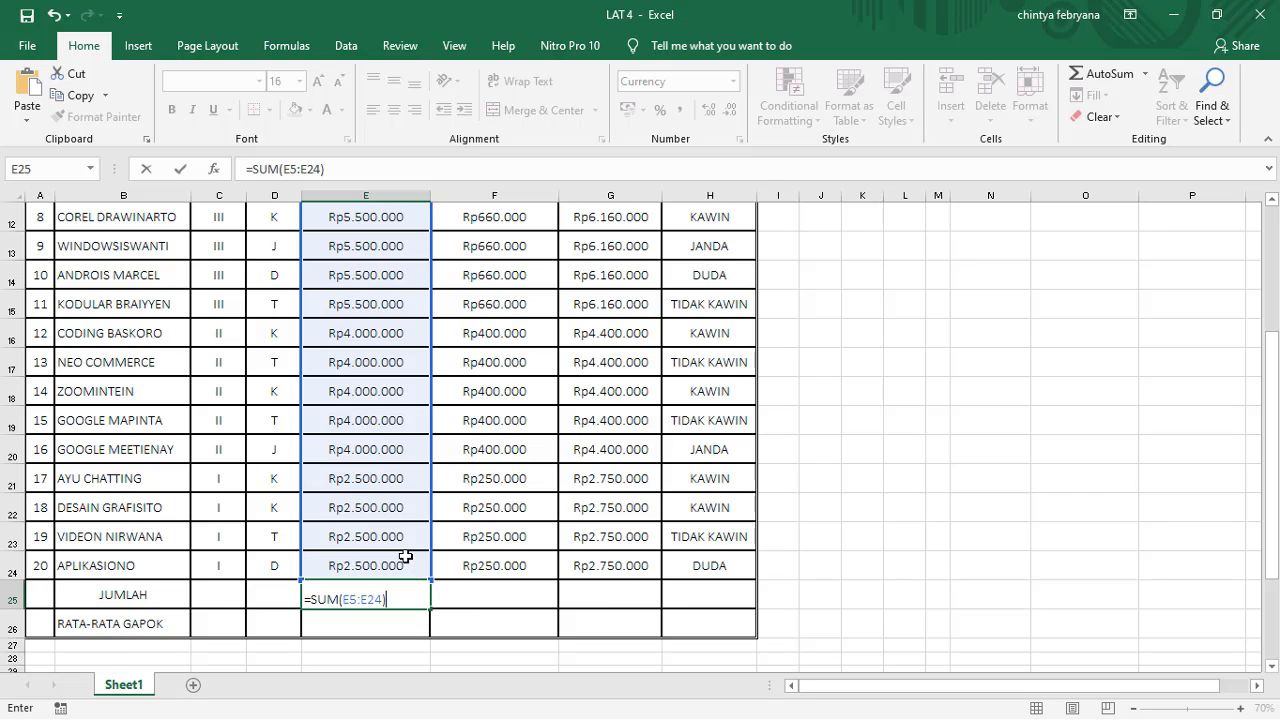
key(Return)
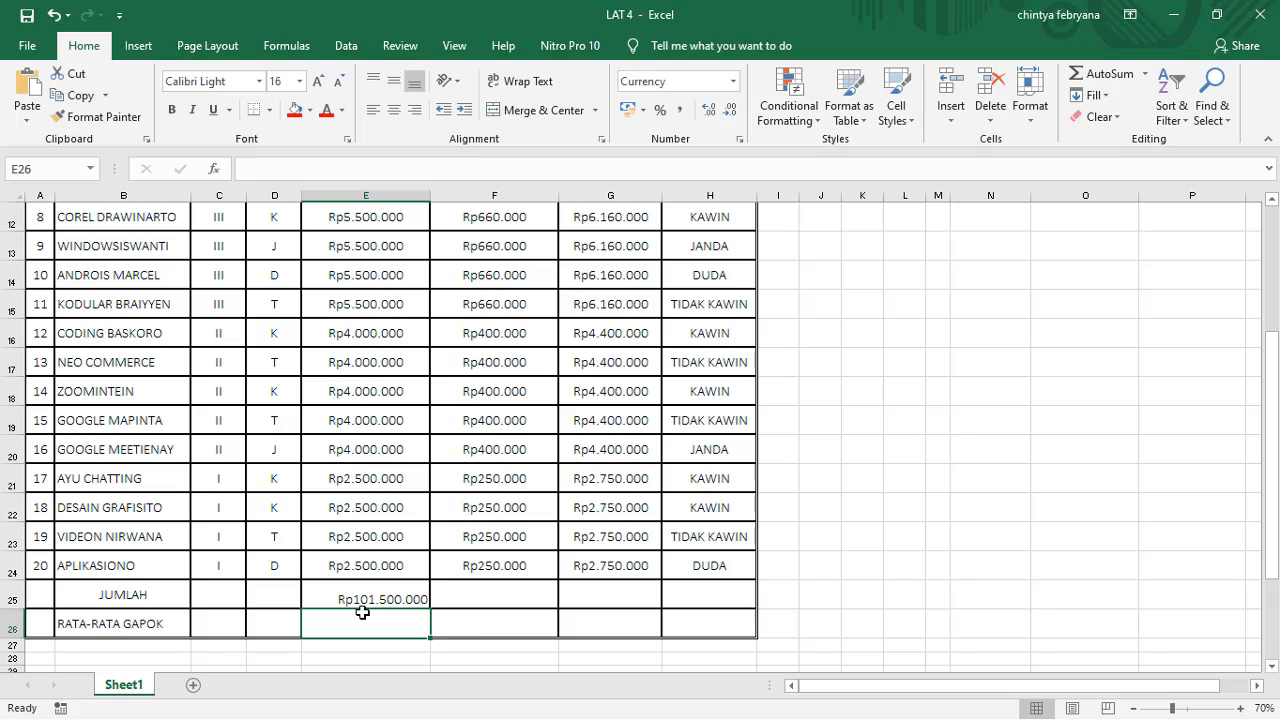
Step: Copy the E25 SUM formula across the JUMLAH row to F25 and G25
click(494, 602)
click(420, 598)
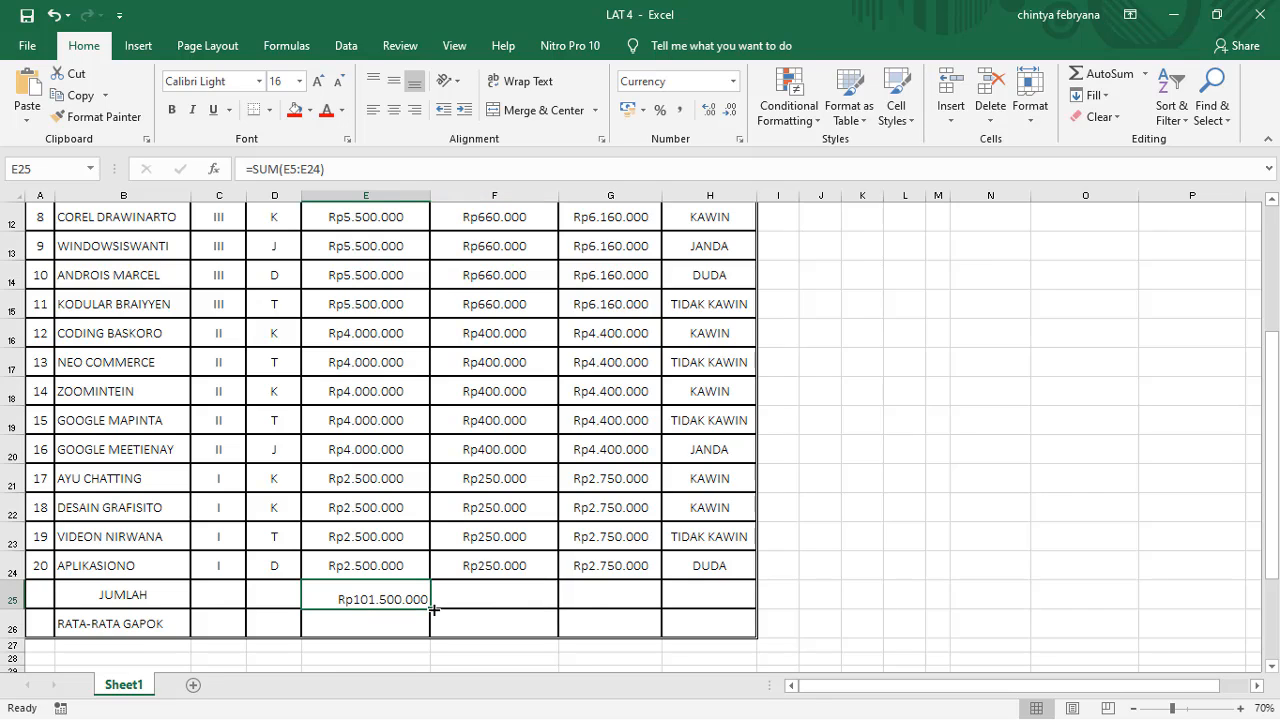
drag(430, 608, 617, 600)
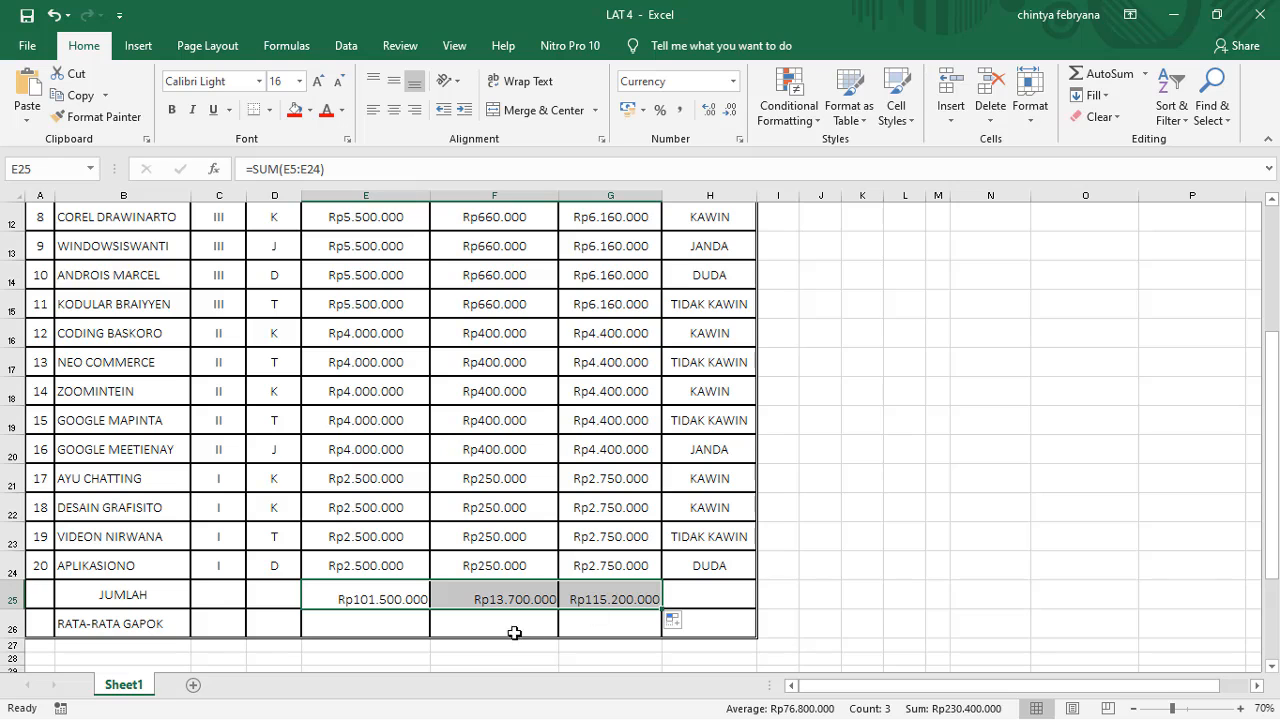
Step: Check which cell ranges the copied SUM formulas in F25 and G25 refer to
click(502, 599)
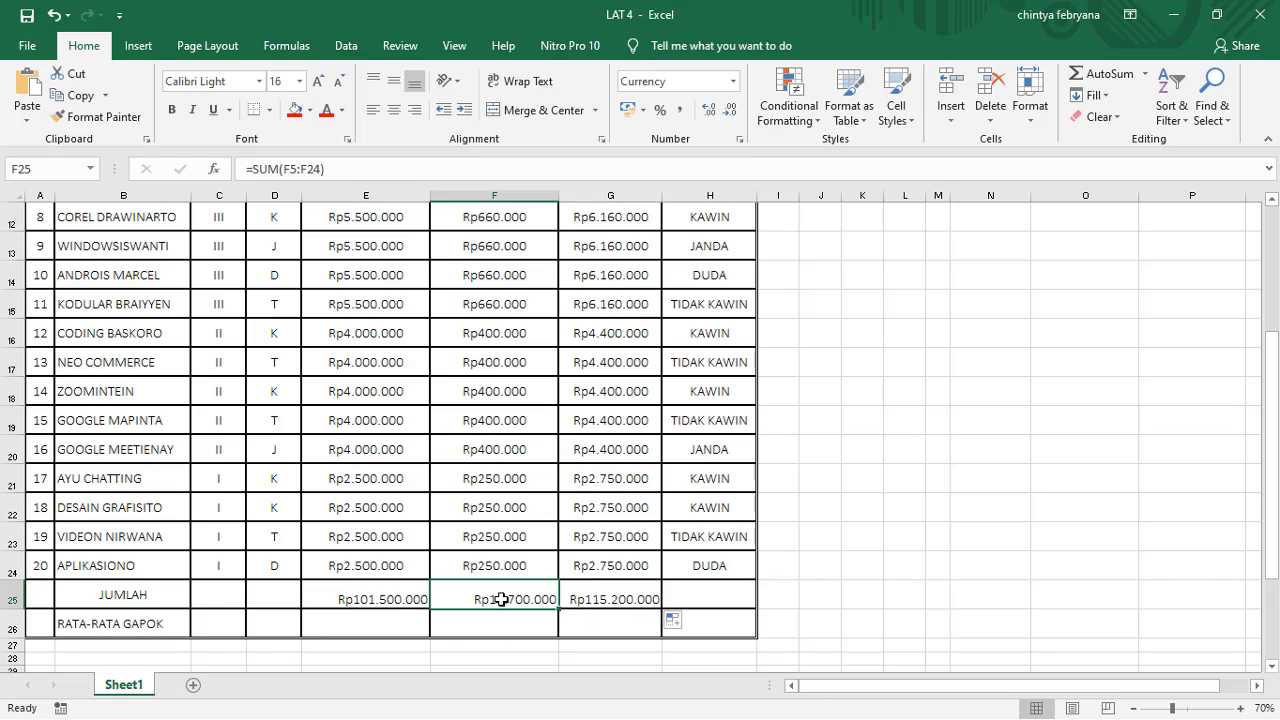
click(297, 169)
scroll(569, 494, up, 4)
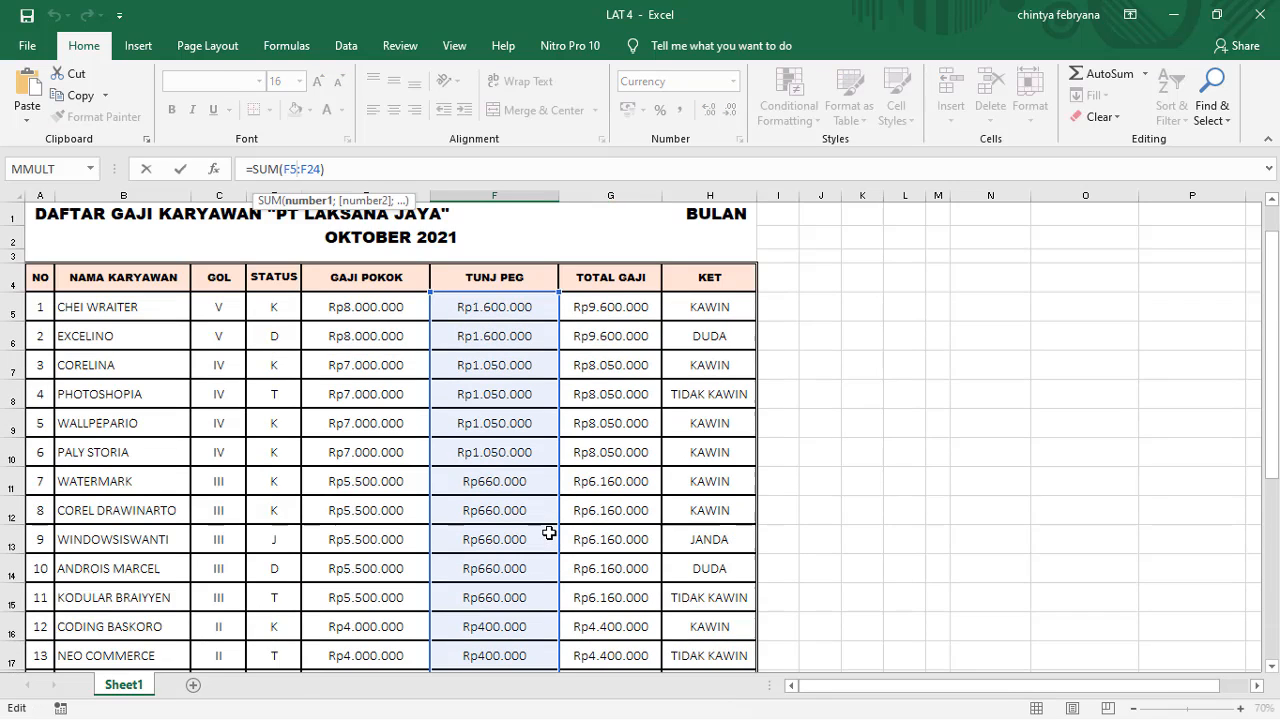
scroll(551, 529, down, 5)
click(600, 484)
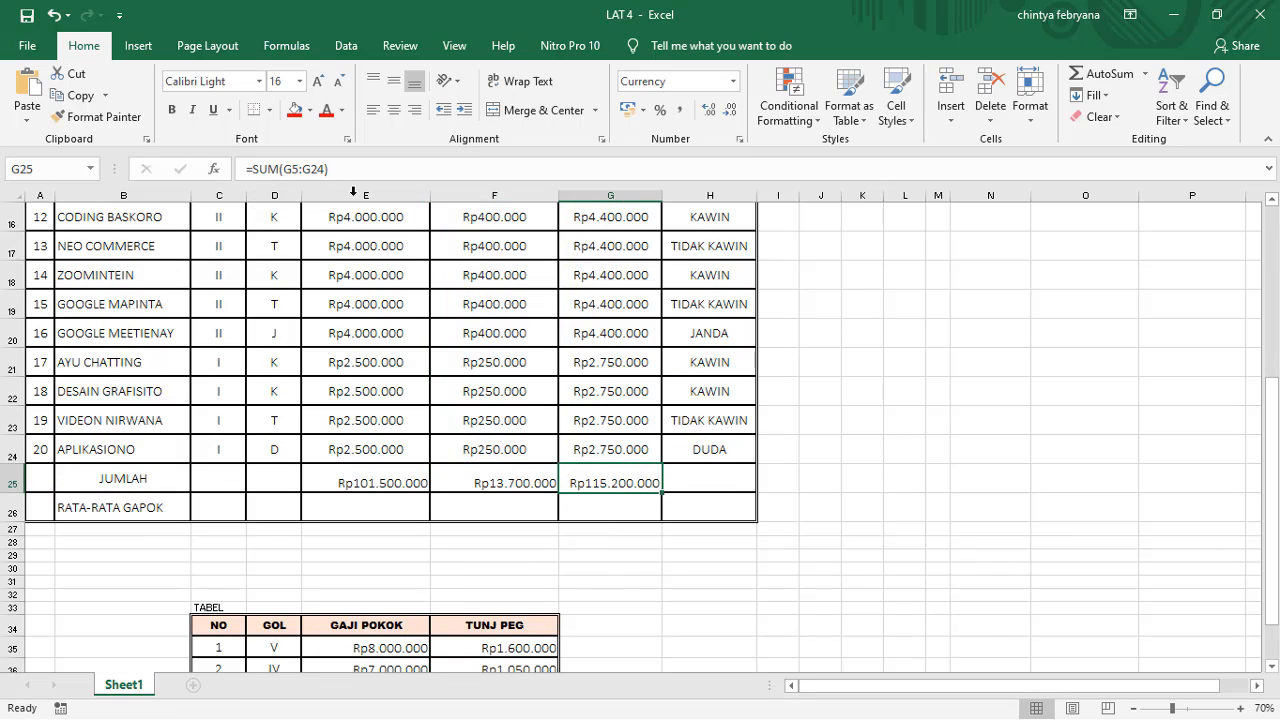
click(531, 483)
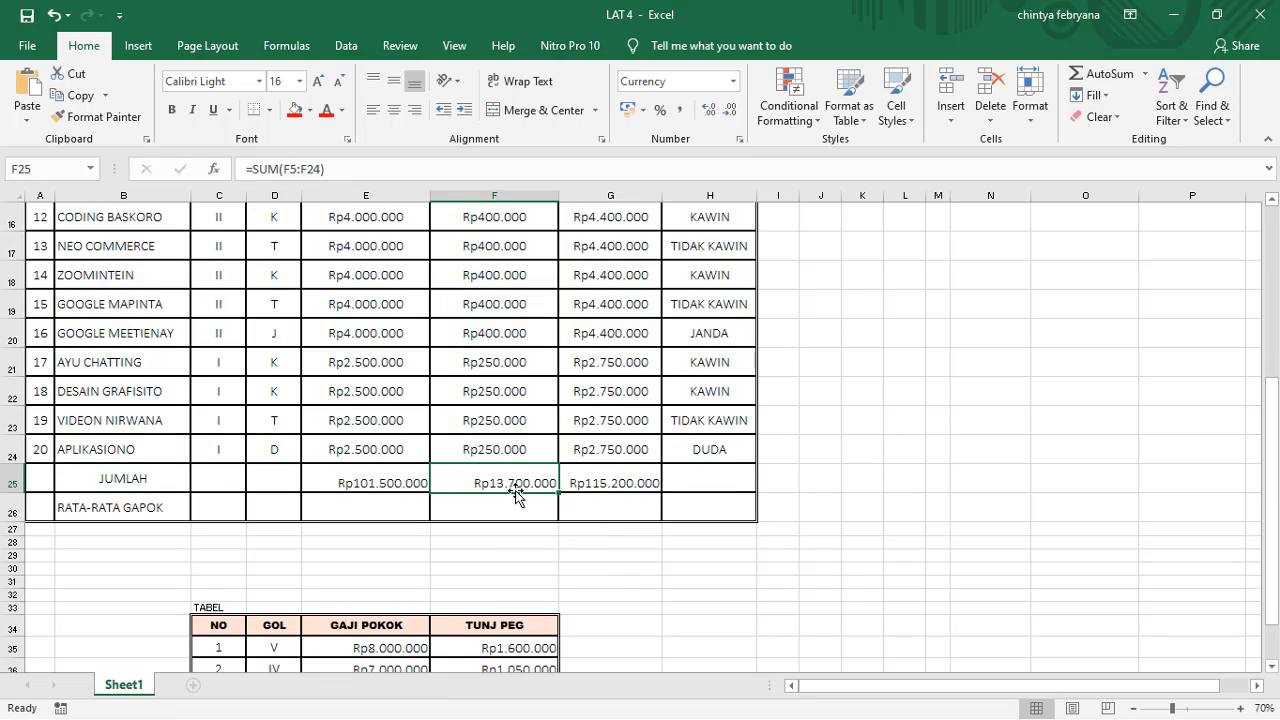
click(296, 170)
scroll(571, 420, up, 5)
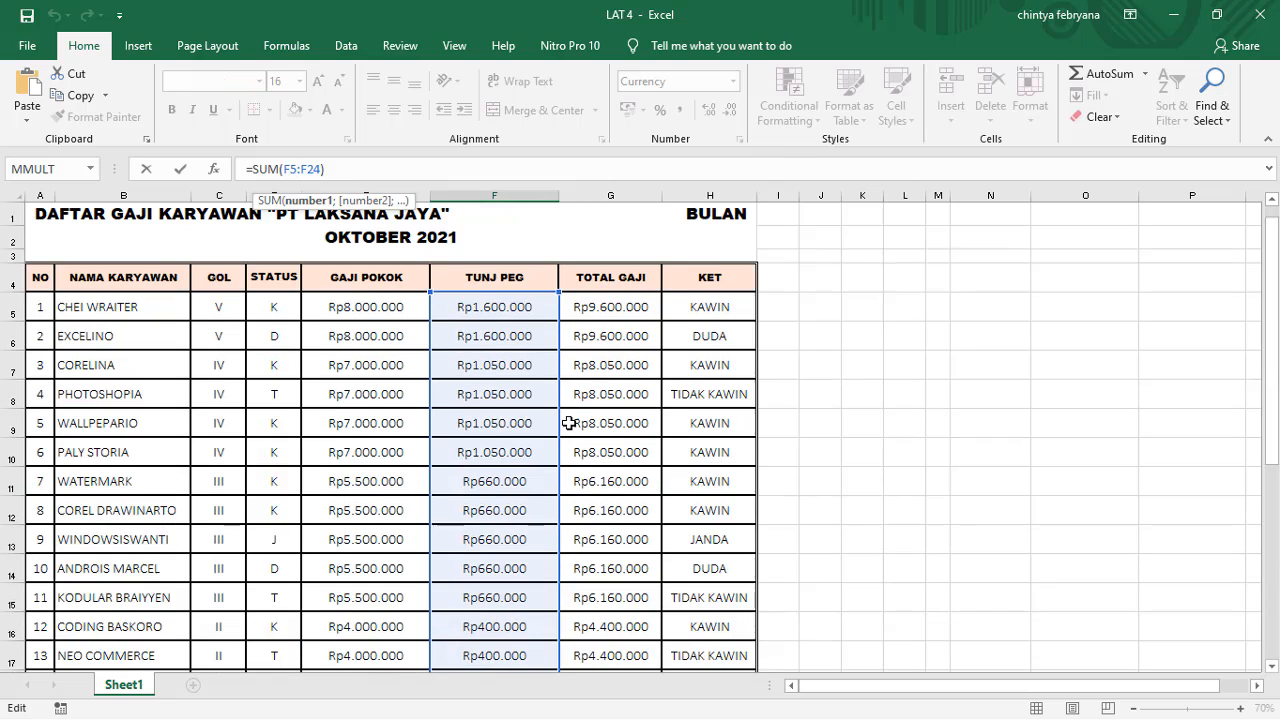
scroll(565, 425, down, 5)
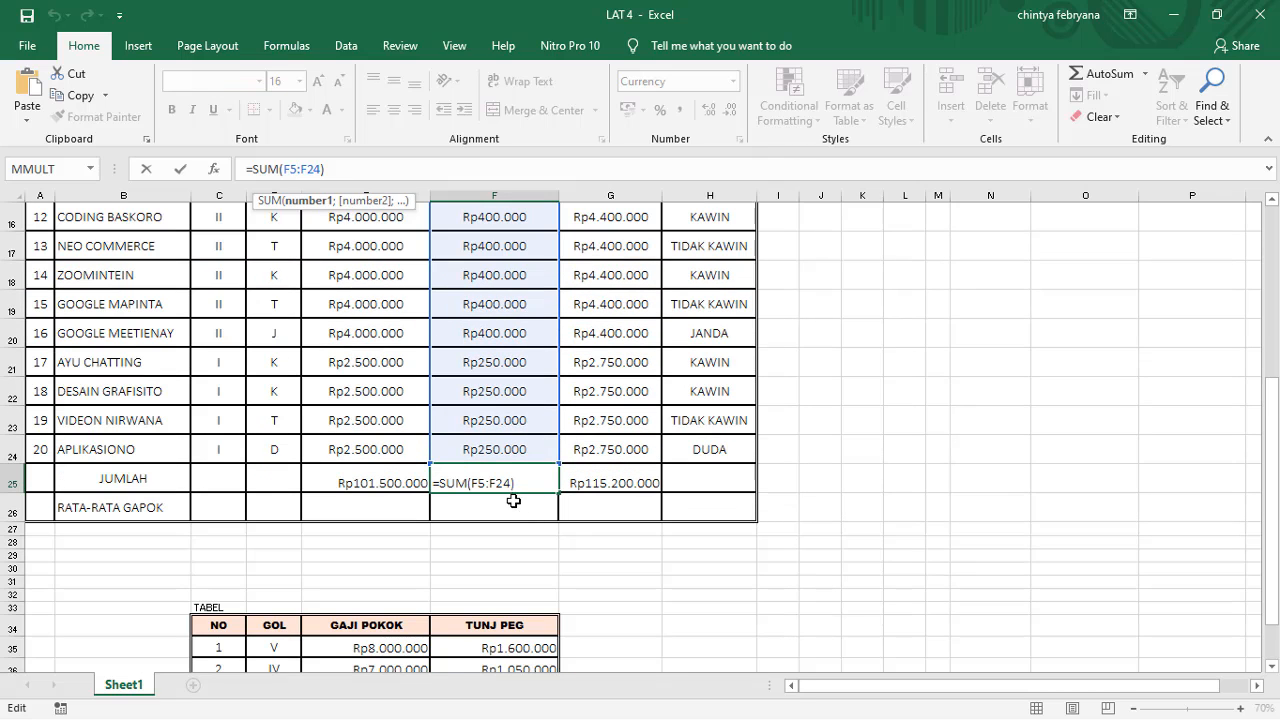
click(635, 513)
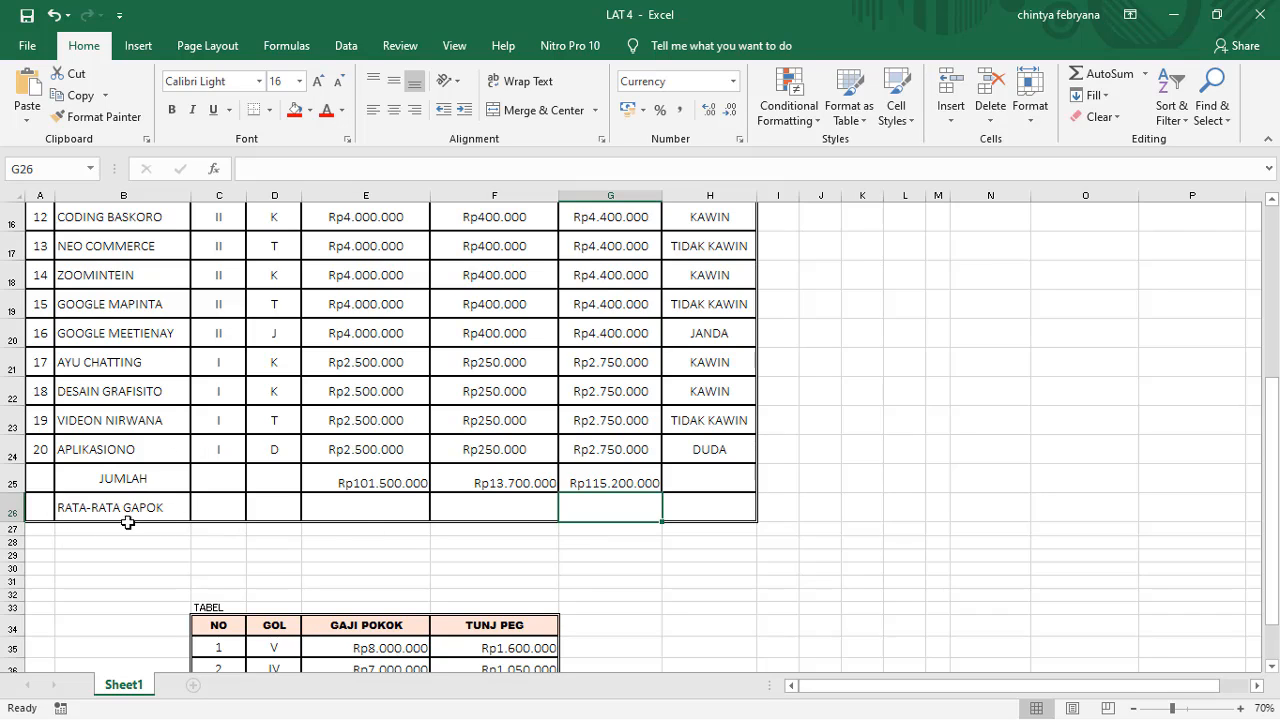
Step: Enter =AVERAGE(E5:E24) in E26 to average GAJI POKOK in the RATA-RATA GAPOK row
click(368, 508)
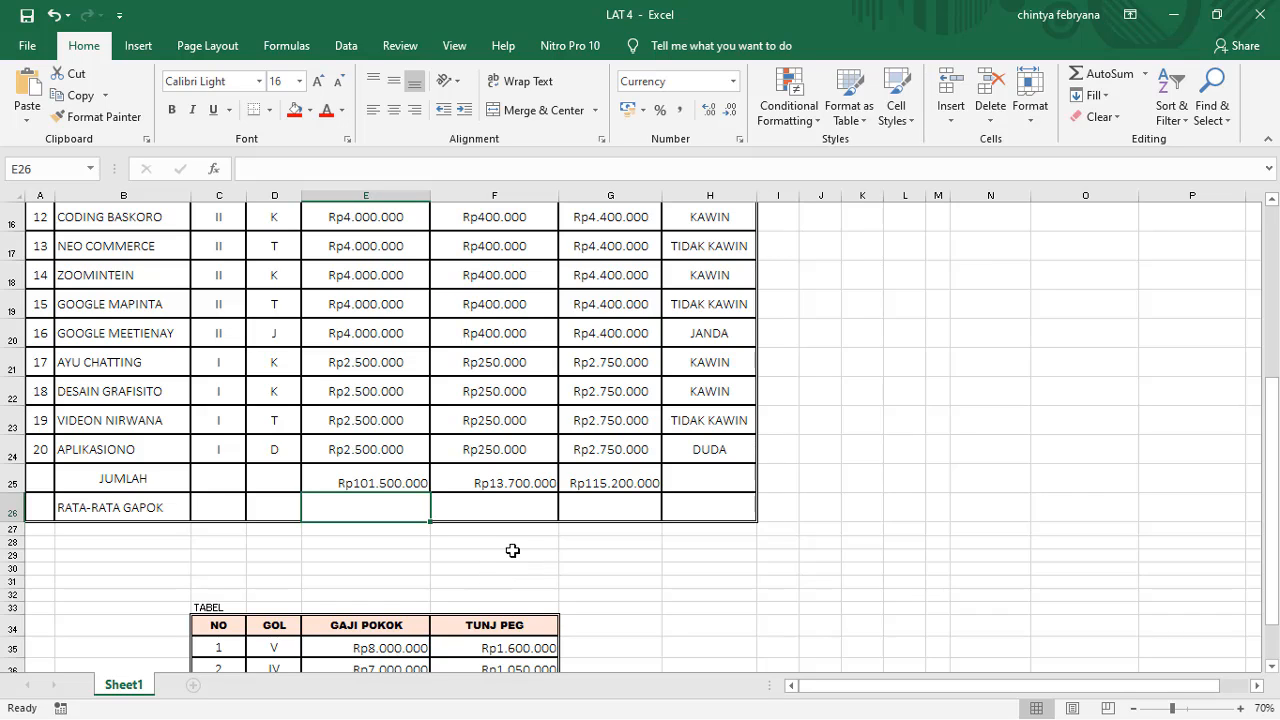
text(()
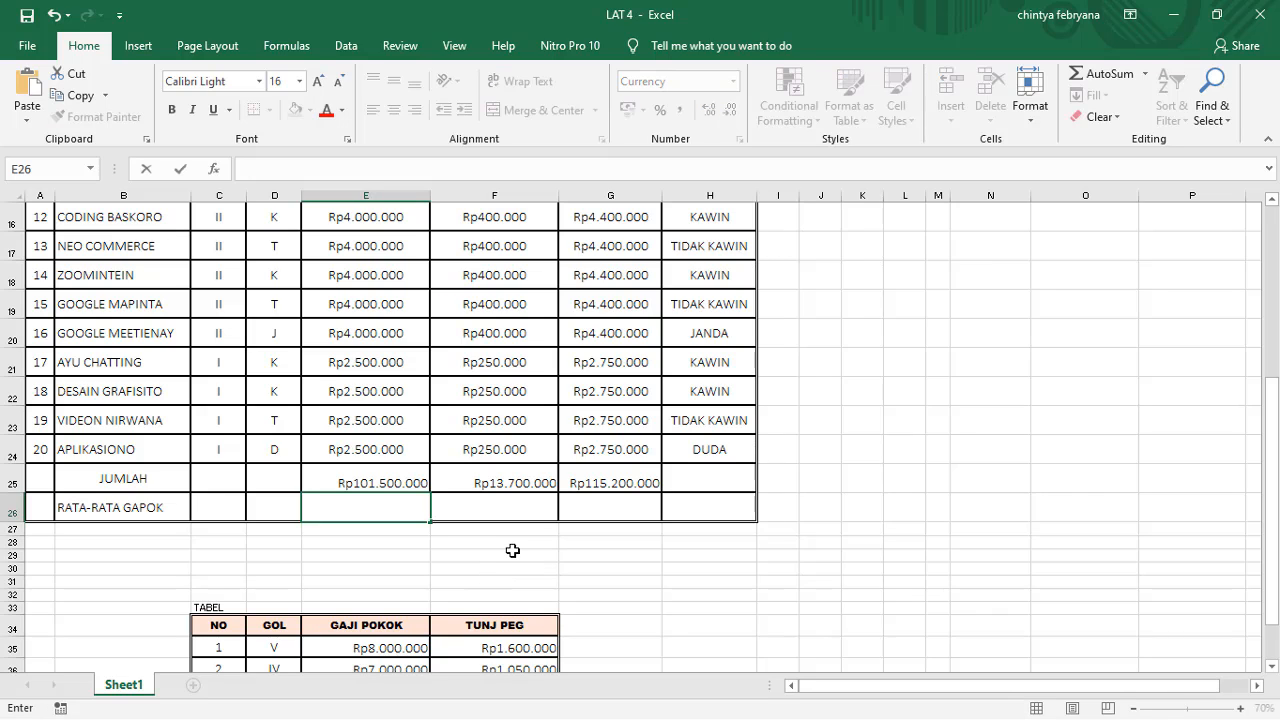
text(=AV)
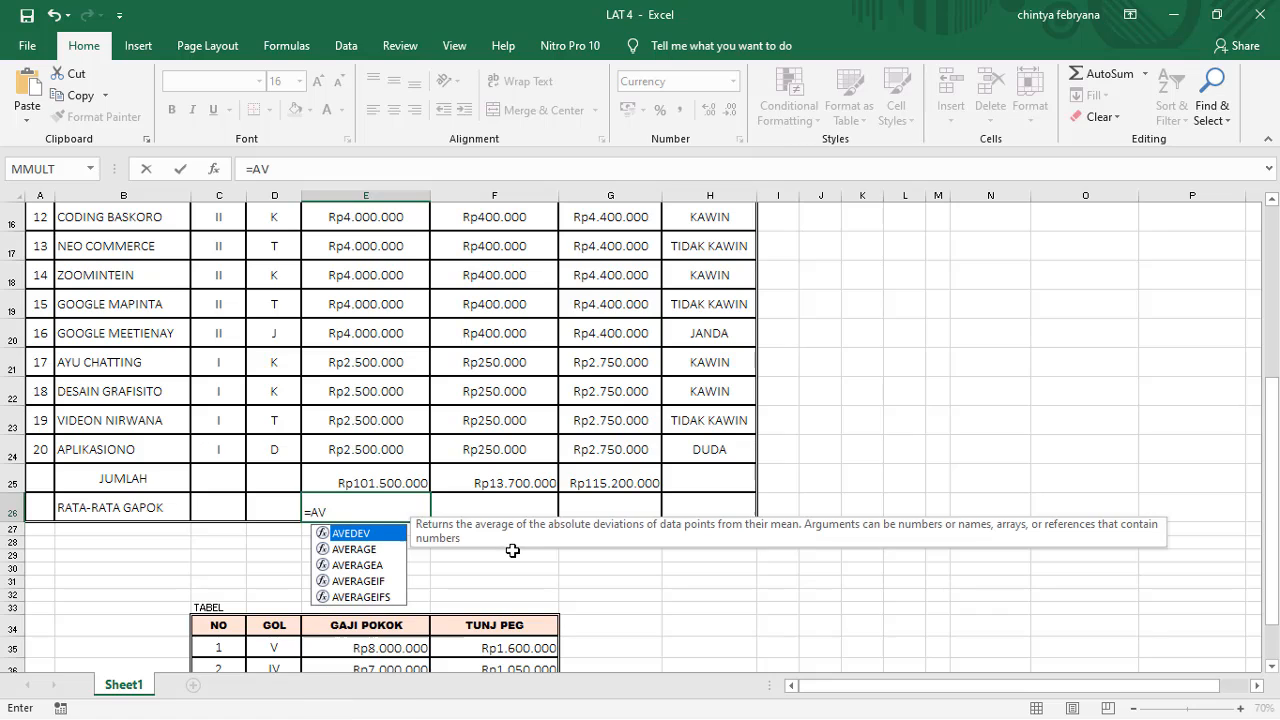
text(E)
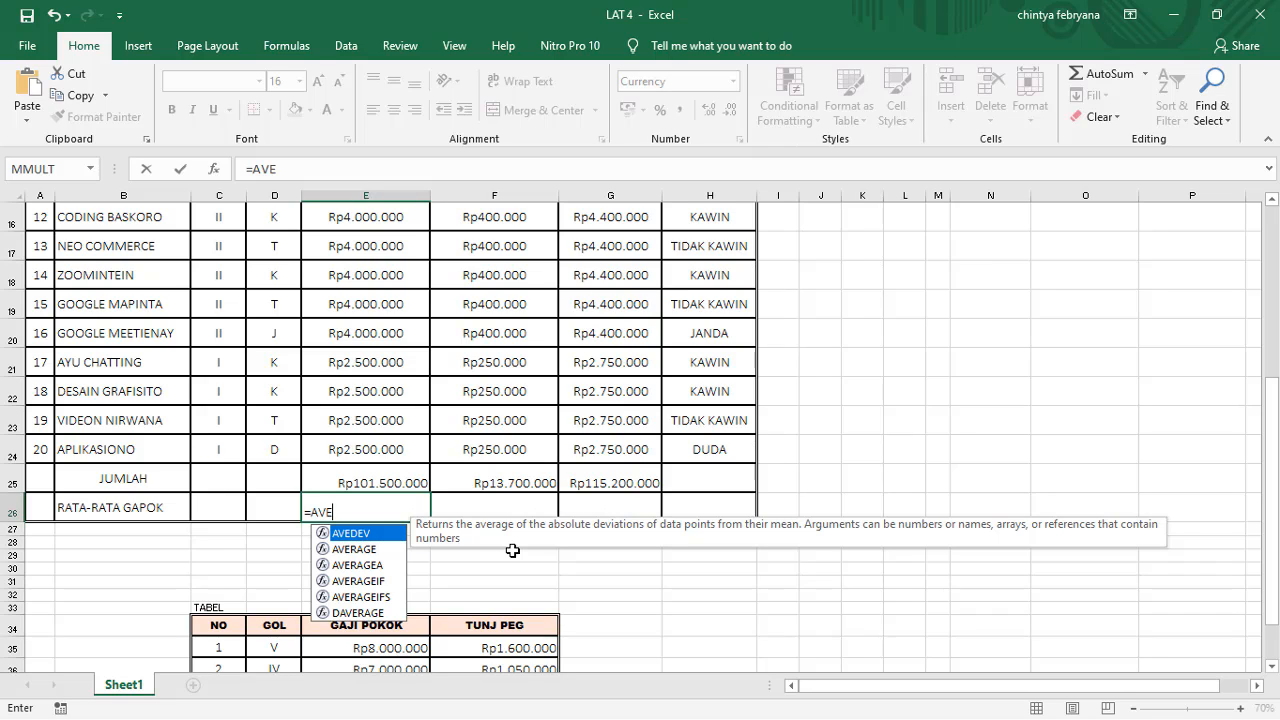
text(R)
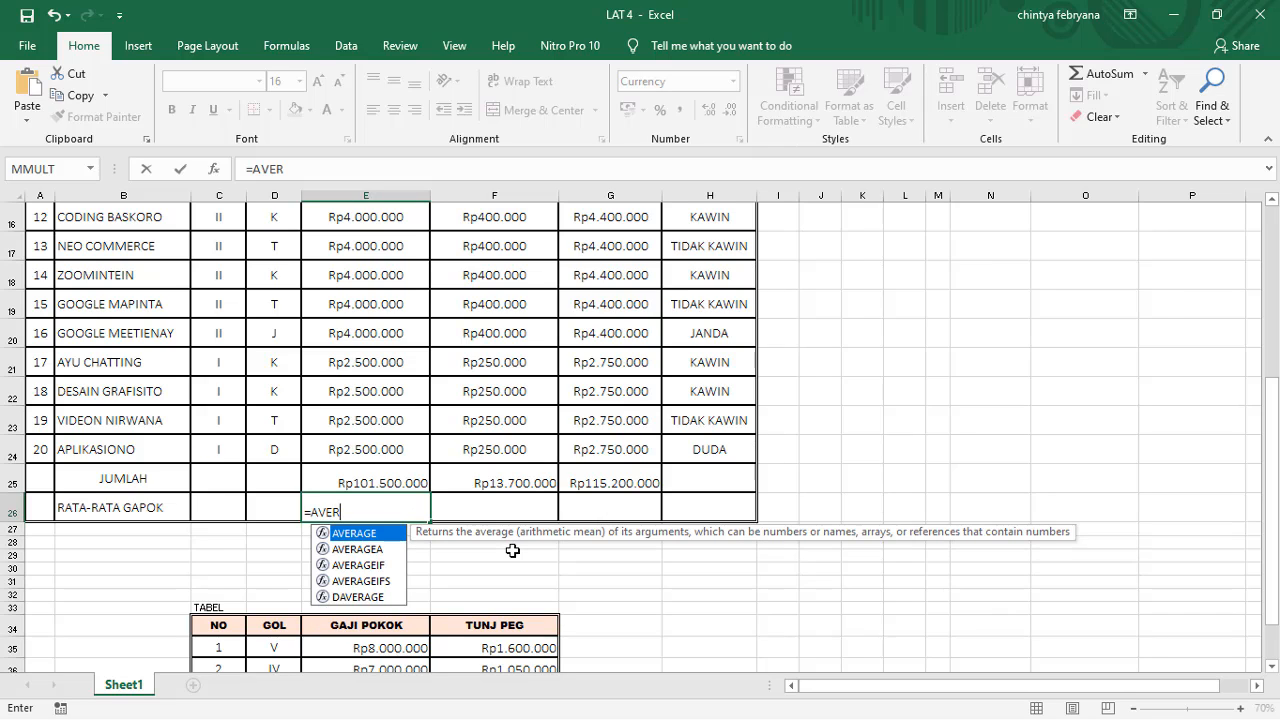
text(AGE()
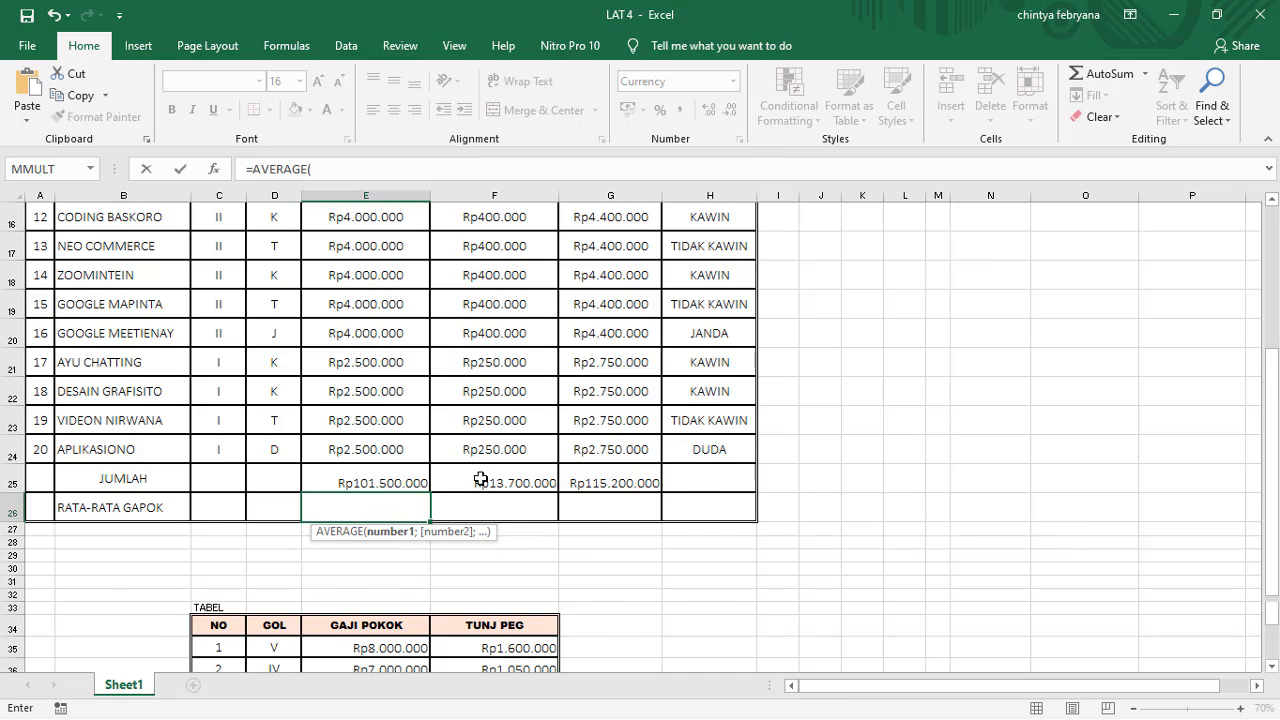
scroll(486, 480, up, 5)
drag(366, 309, 387, 564)
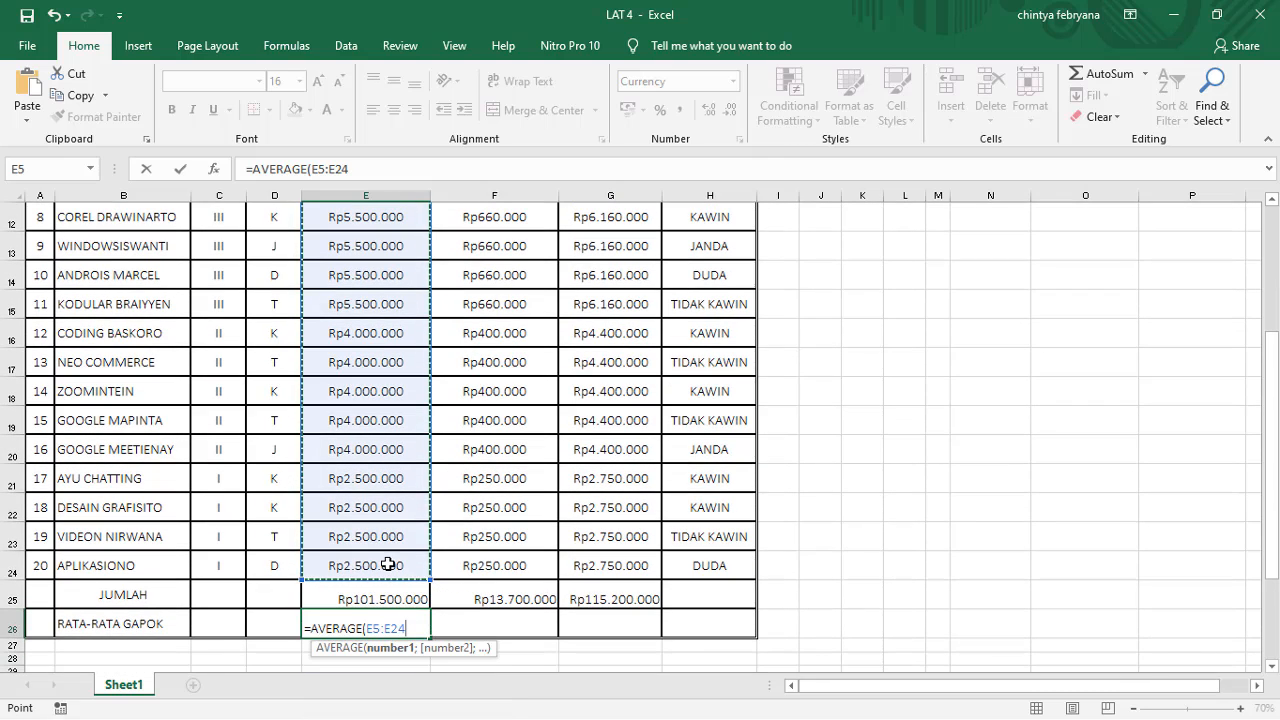
text())
key(Return)
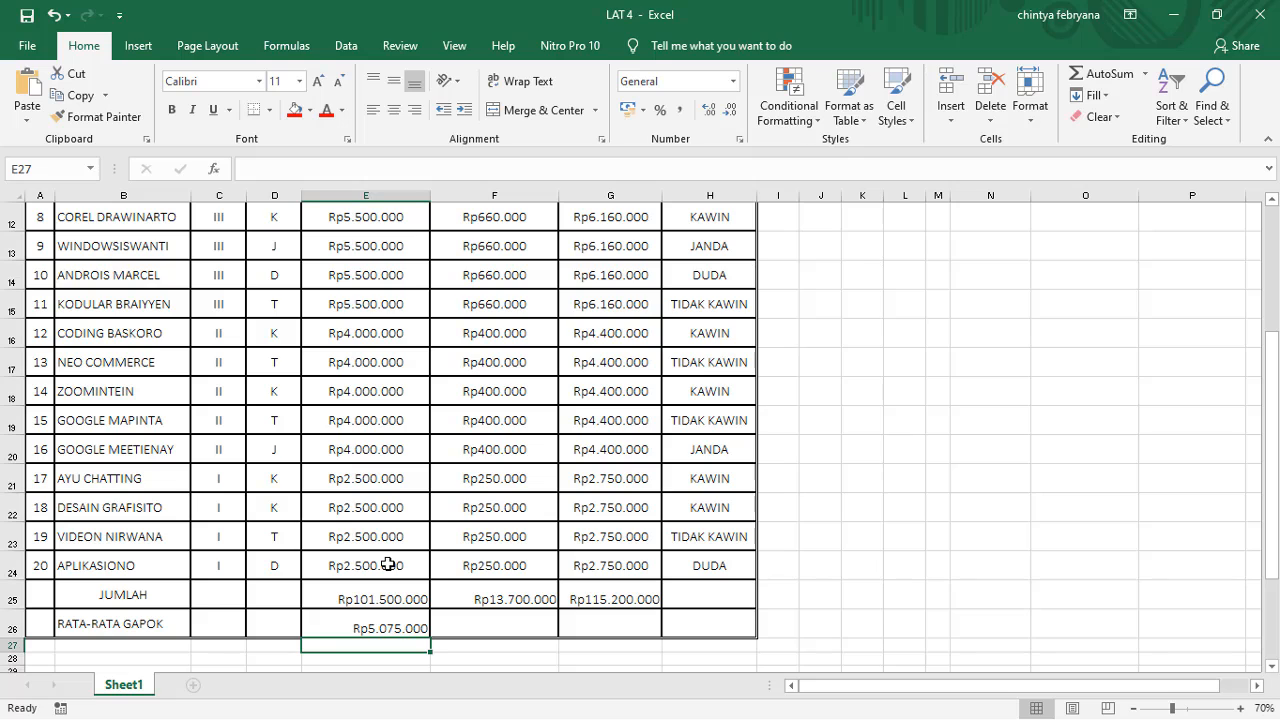
Step: Copy the E26 AVERAGE formula across the RATA-RATA GAPOK row to F26 and G26
click(343, 597)
scroll(343, 597, up, 4)
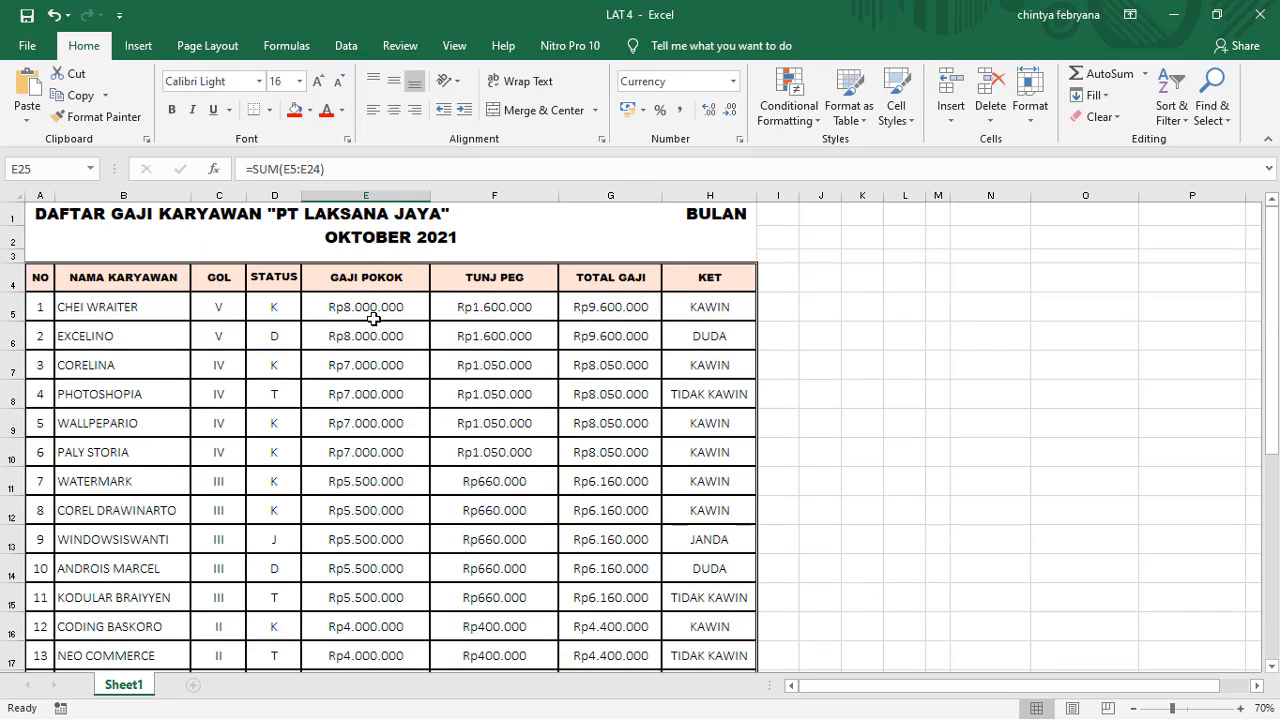
scroll(359, 584, down, 6)
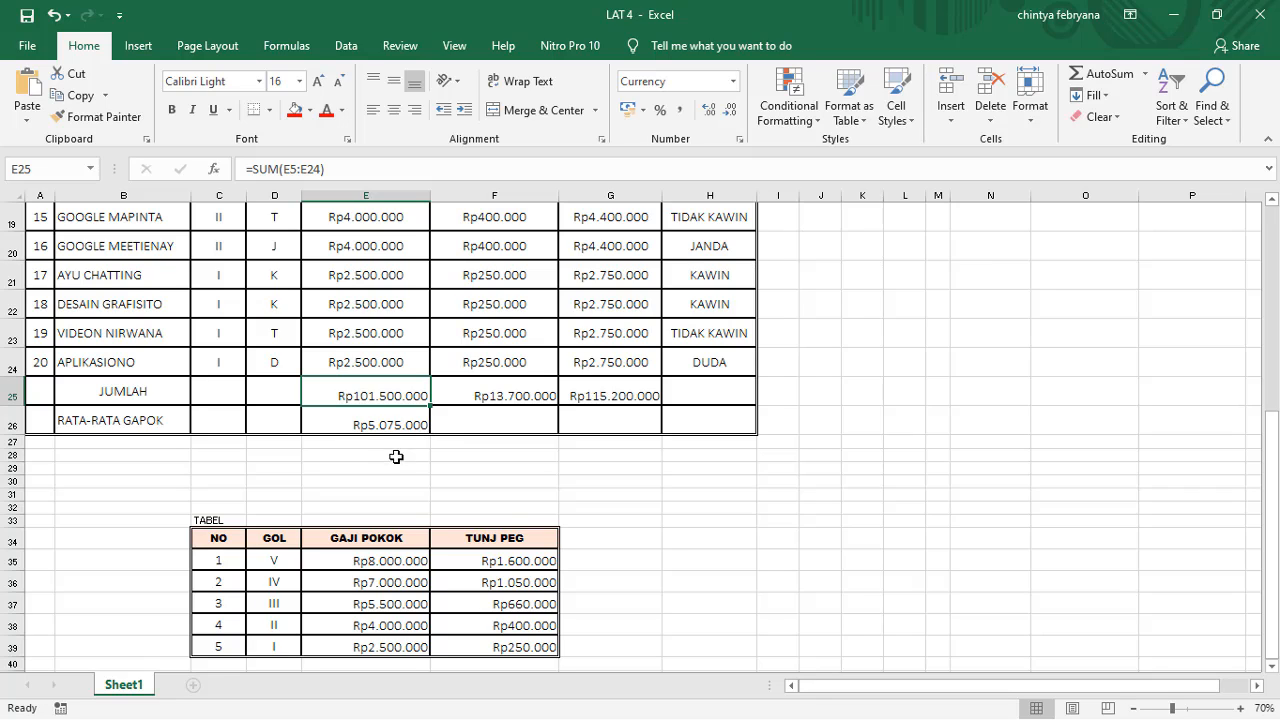
click(476, 424)
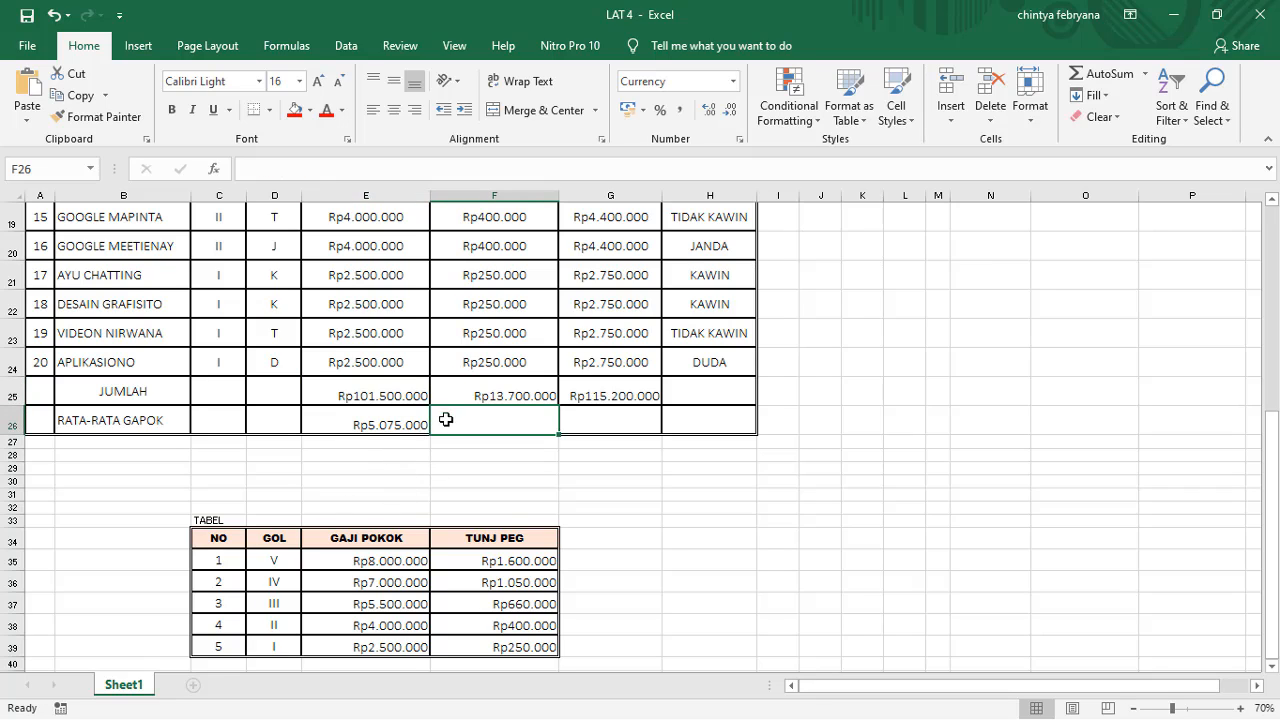
click(520, 394)
click(423, 424)
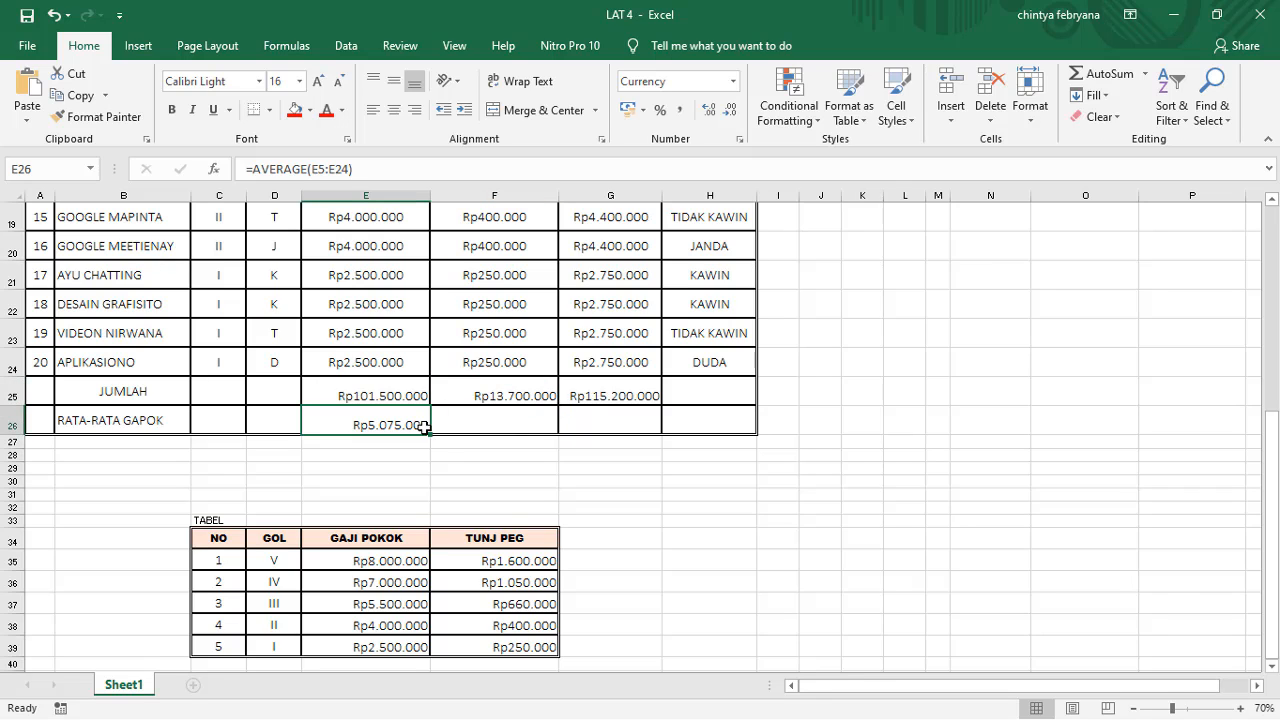
drag(430, 433, 641, 438)
scroll(600, 445, up, 1)
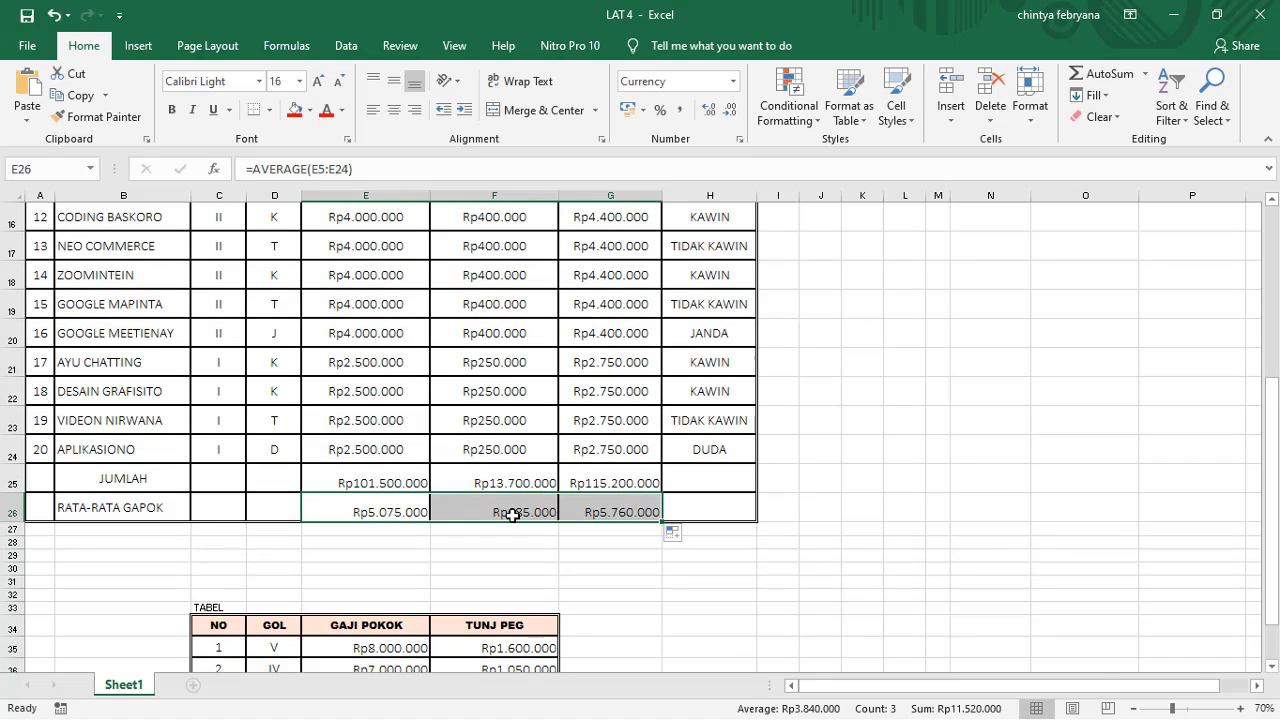
Step: Check which ranges the copied AVERAGE formulas in F26 and G26 refer to, and review the completed salary list
click(512, 512)
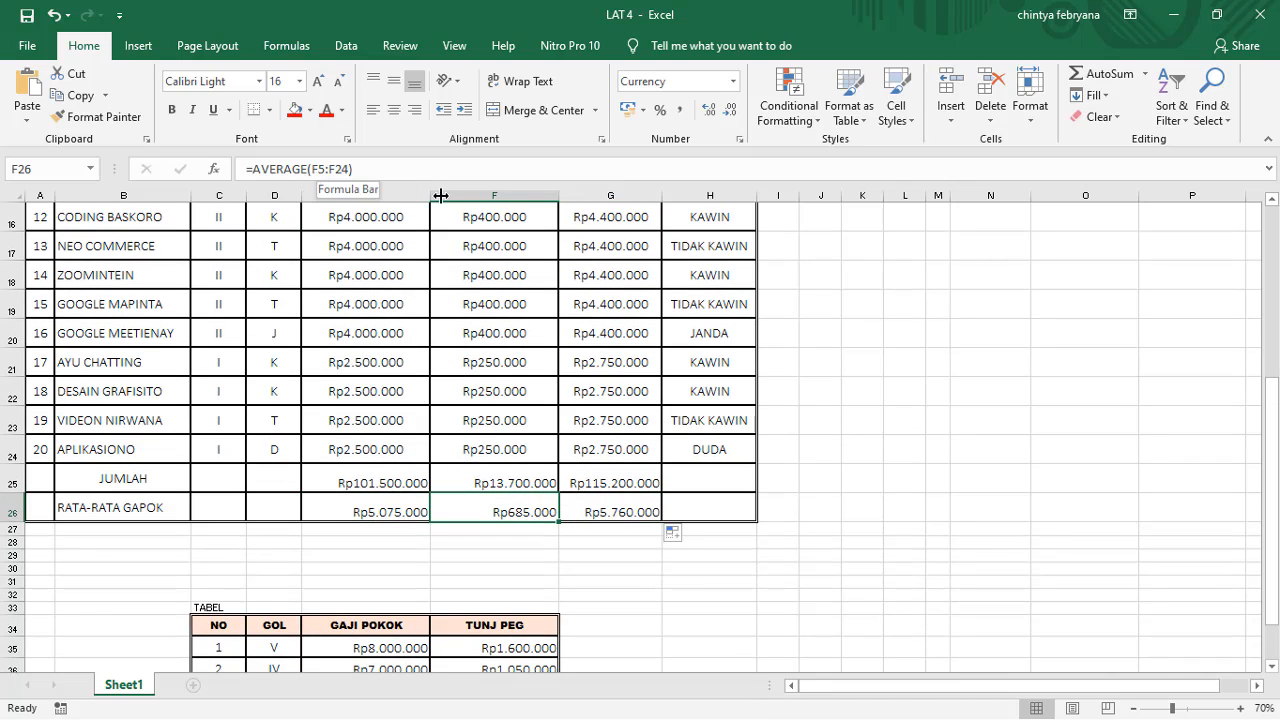
click(597, 515)
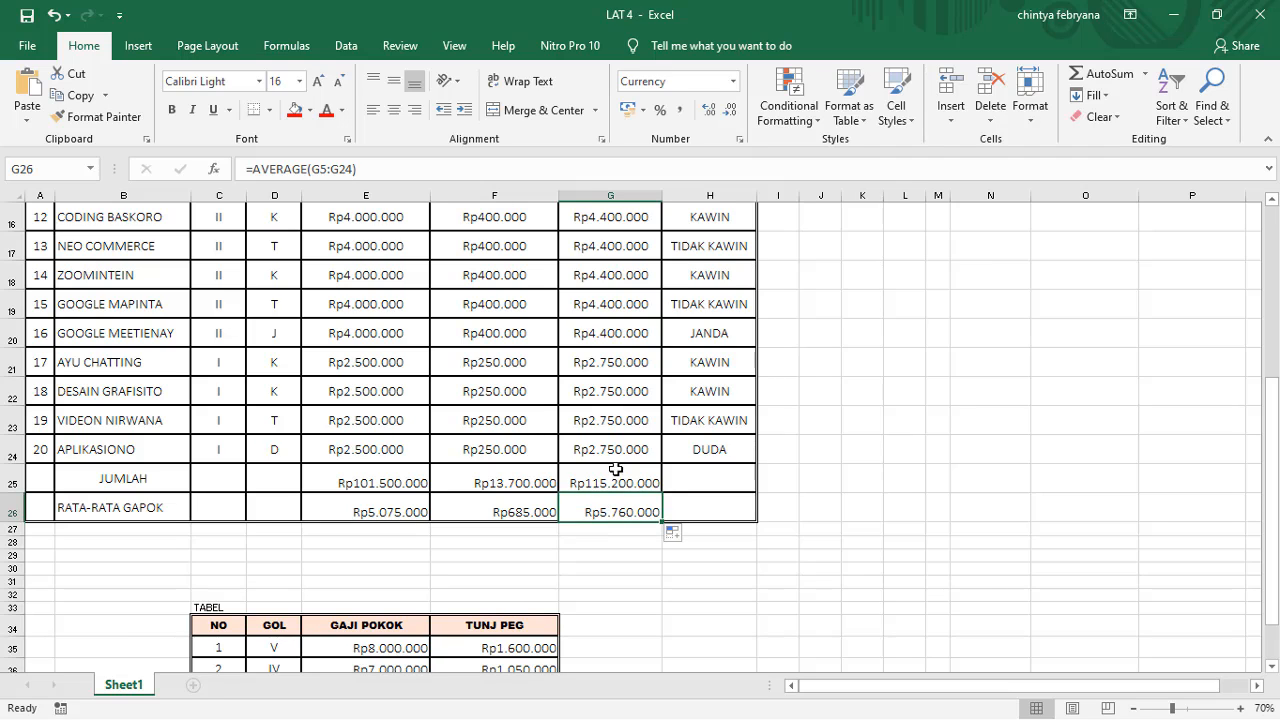
scroll(554, 575, up, 5)
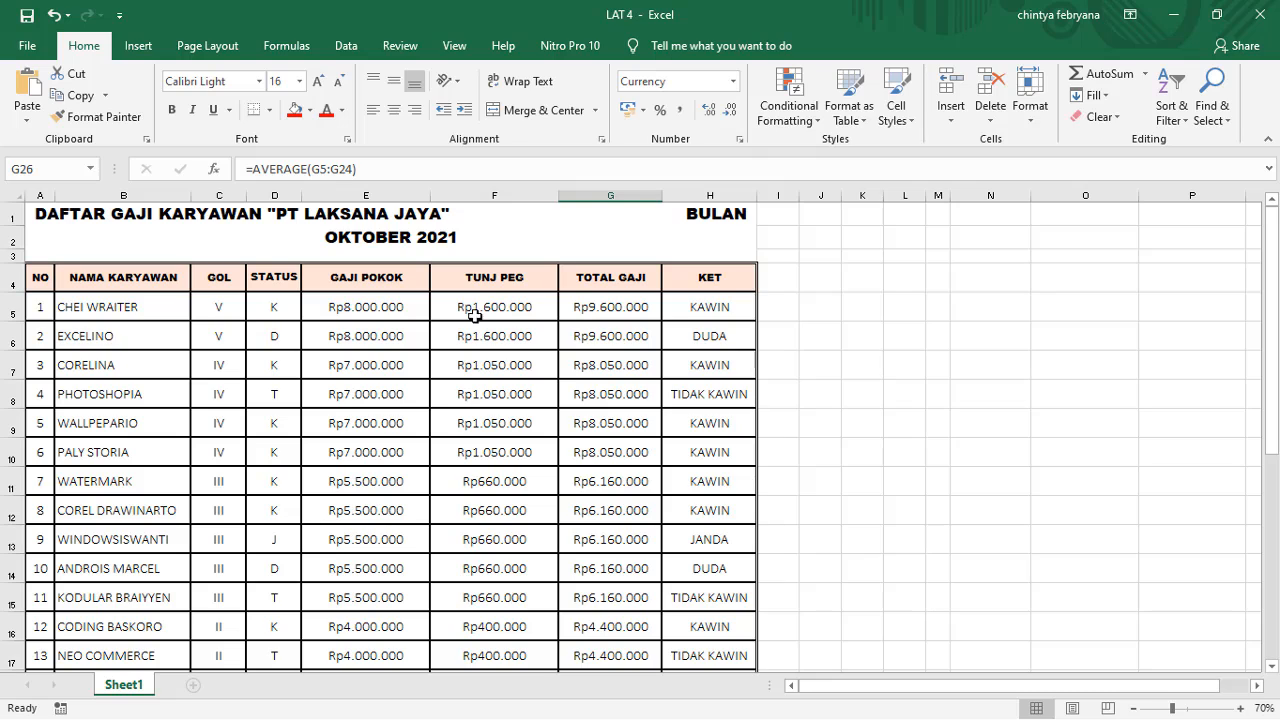
scroll(460, 348, down, 6)
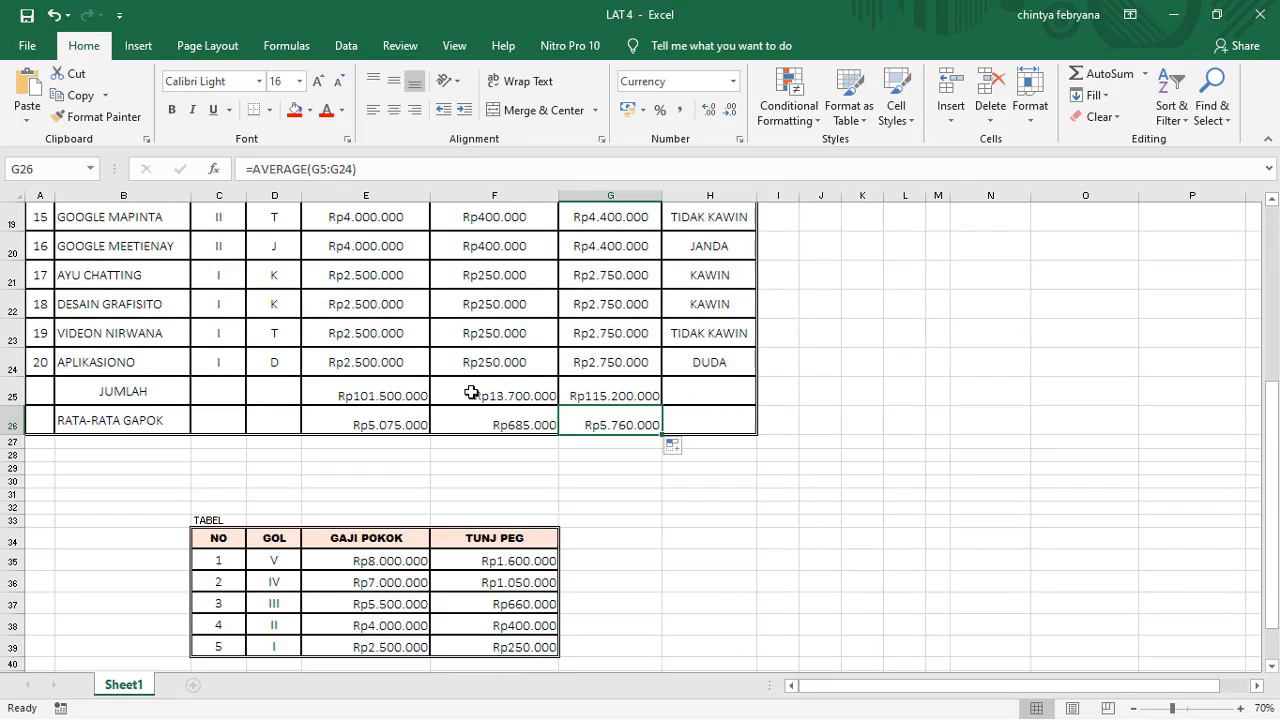
scroll(466, 394, up, 6)
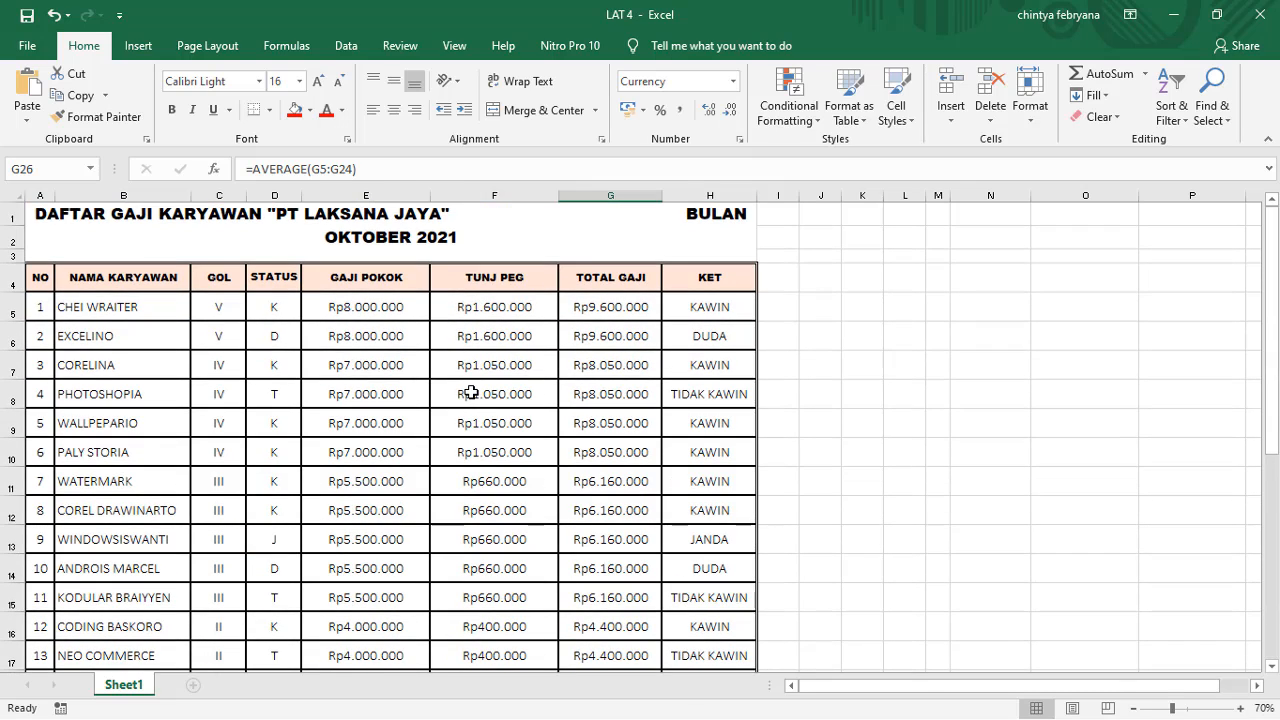
scroll(471, 393, down, 4)
scroll(464, 400, up, 2)
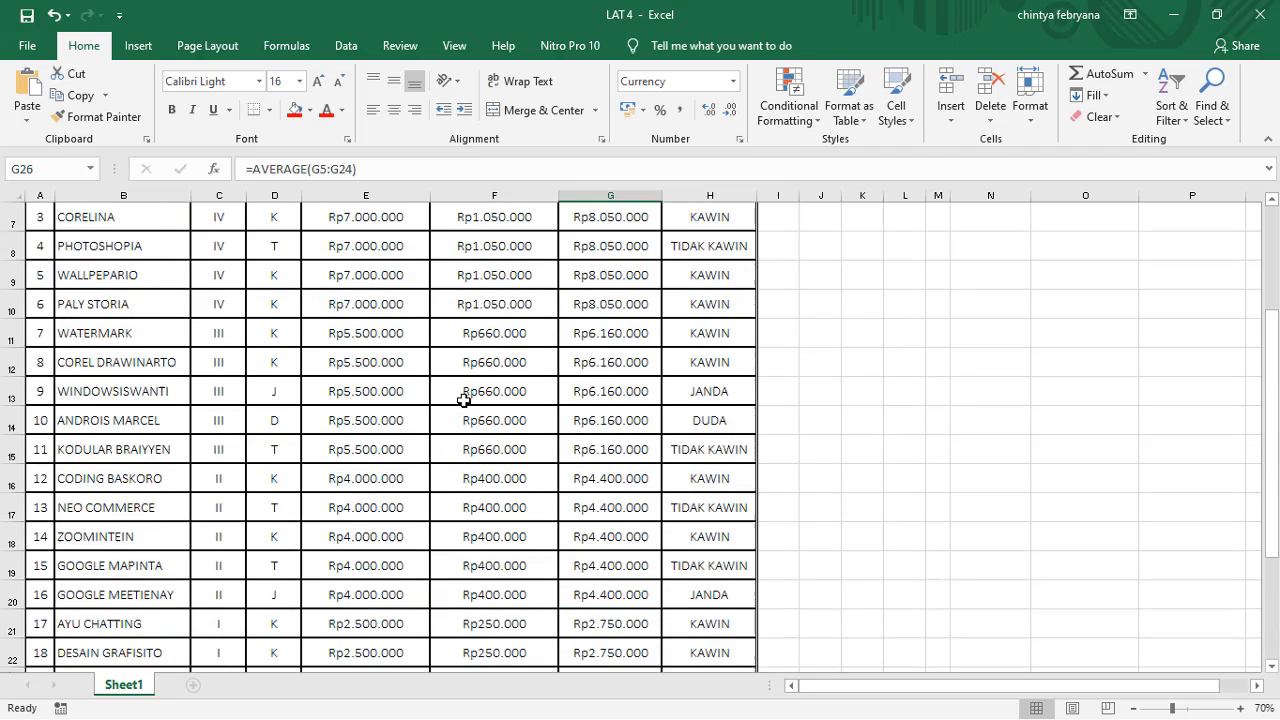
scroll(464, 400, up, 2)
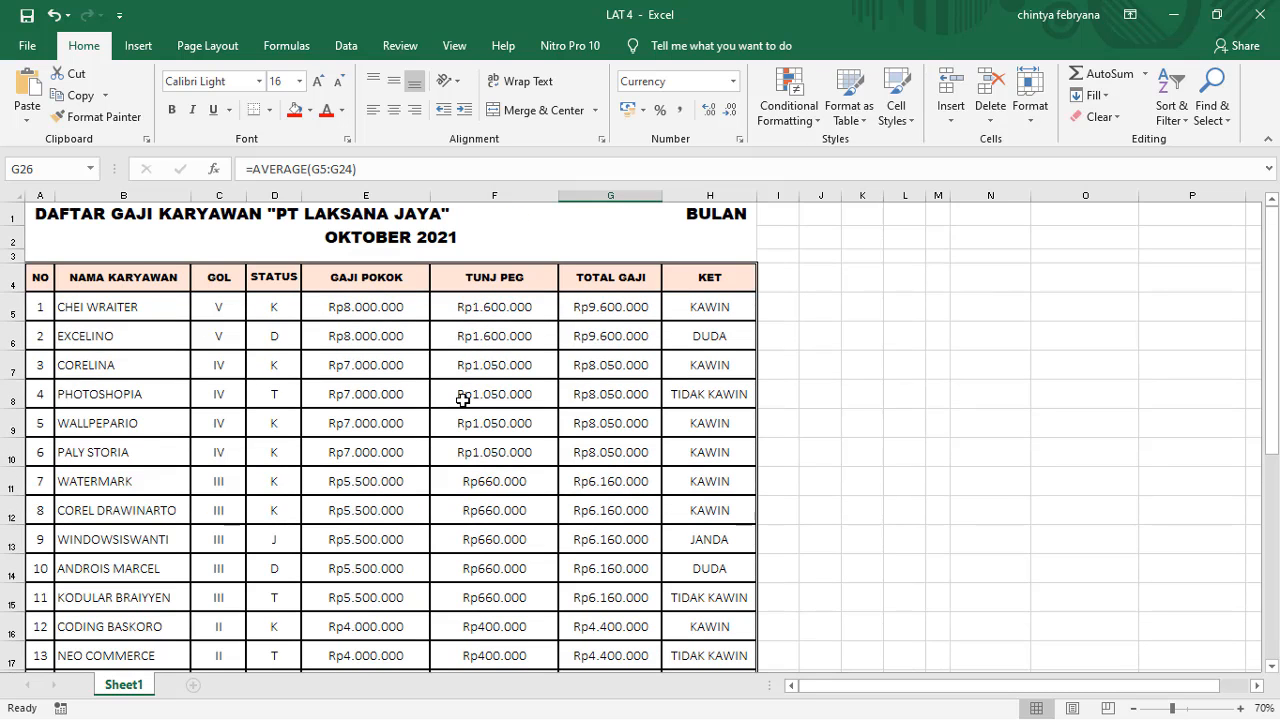